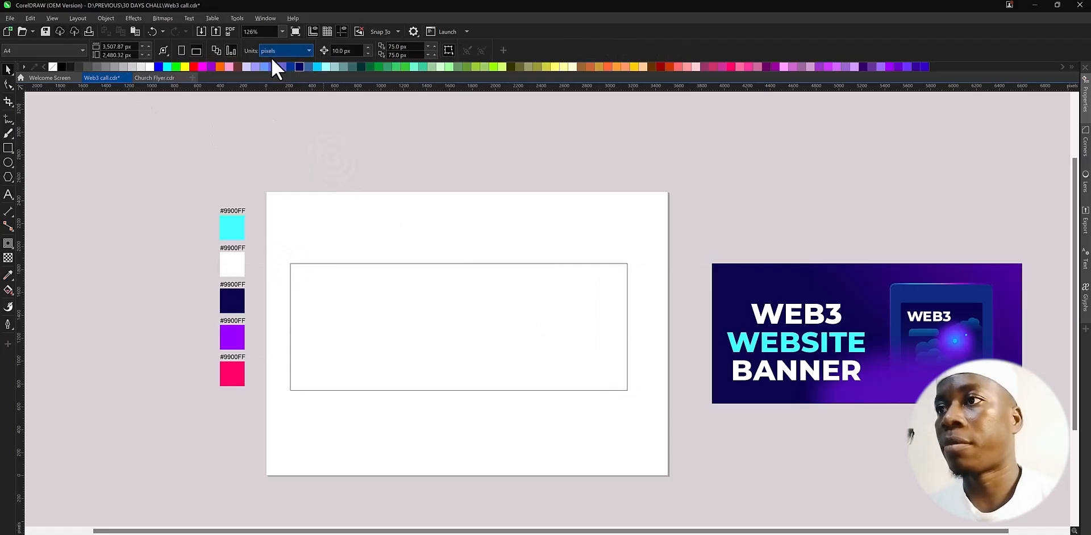
# Resize the empty rectangle on the page to 2705 px wide and 1222 px high
pyautogui.click(355, 284)
pyautogui.click(124, 48)
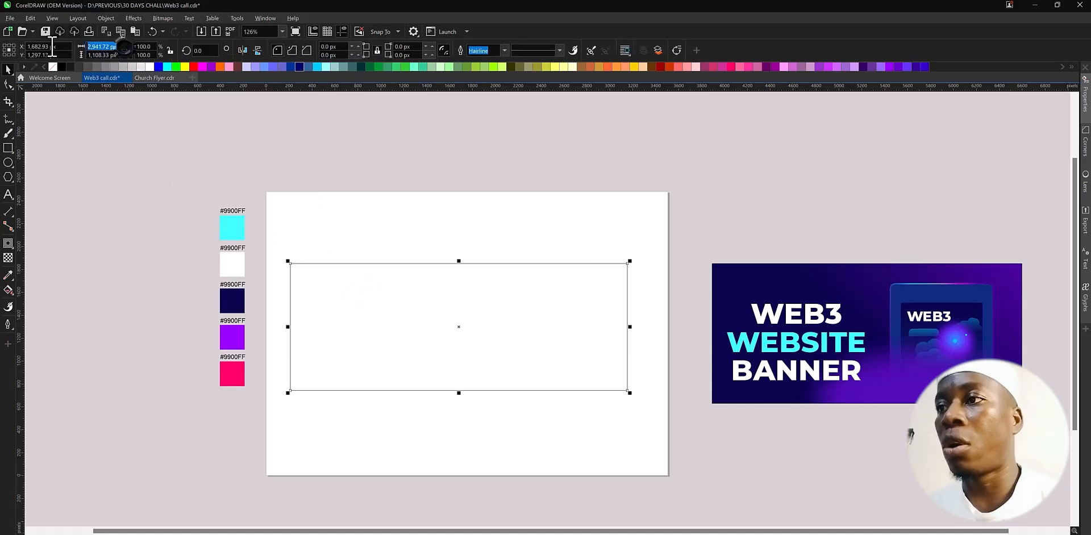
pyautogui.write('2705')
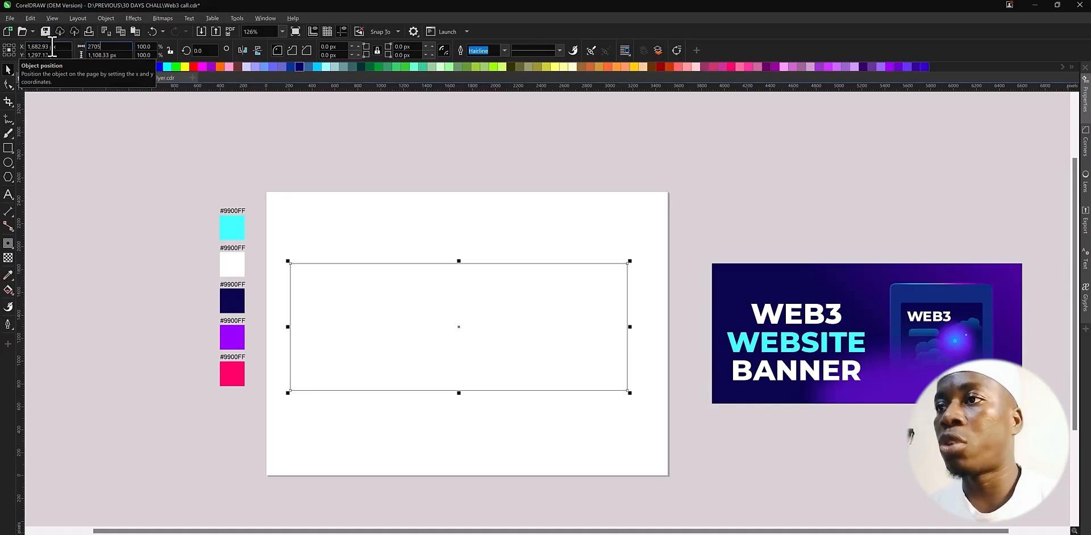
pyautogui.press('Tab')
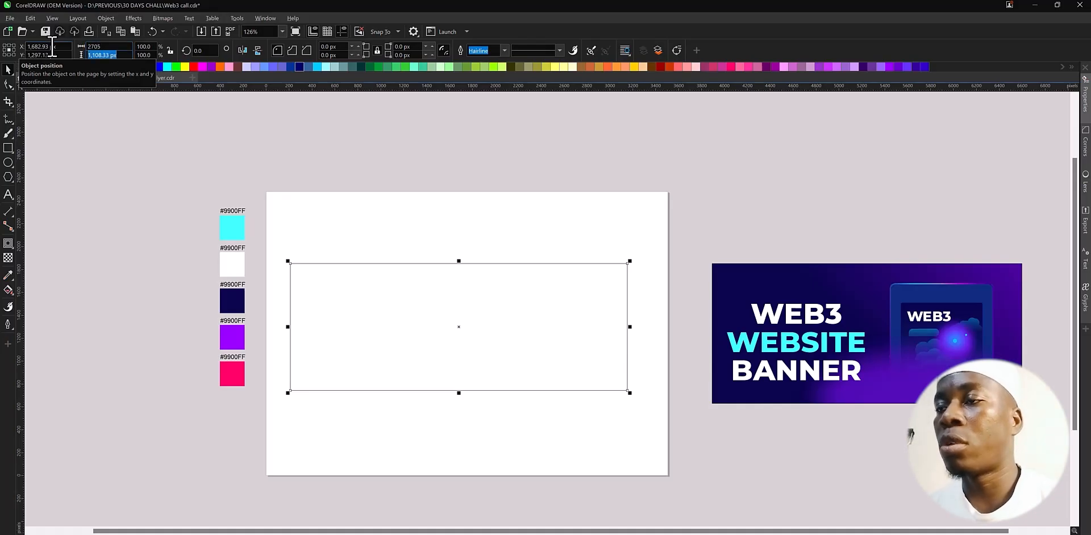
pyautogui.write('1222')
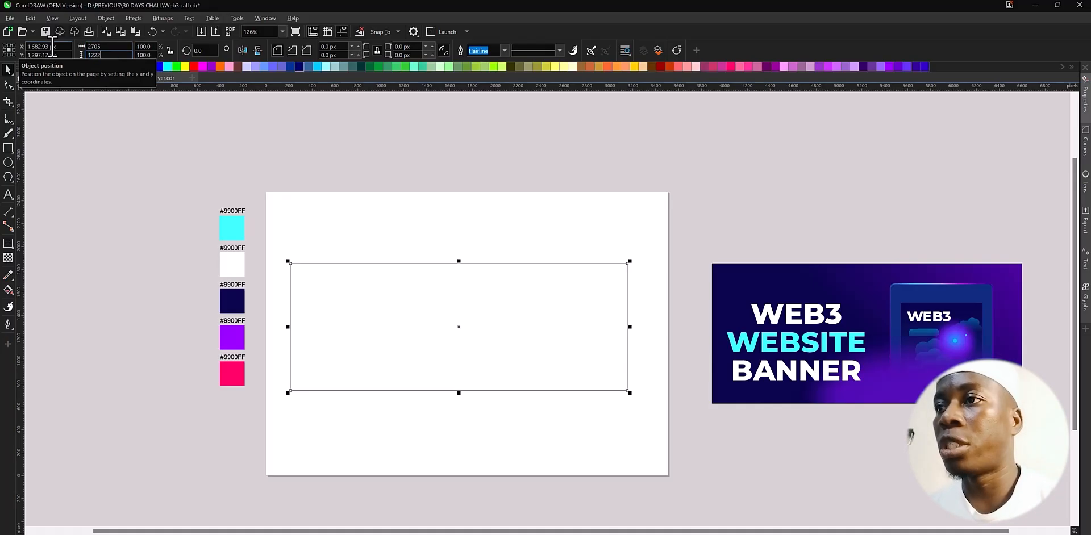
pyautogui.press('Return')
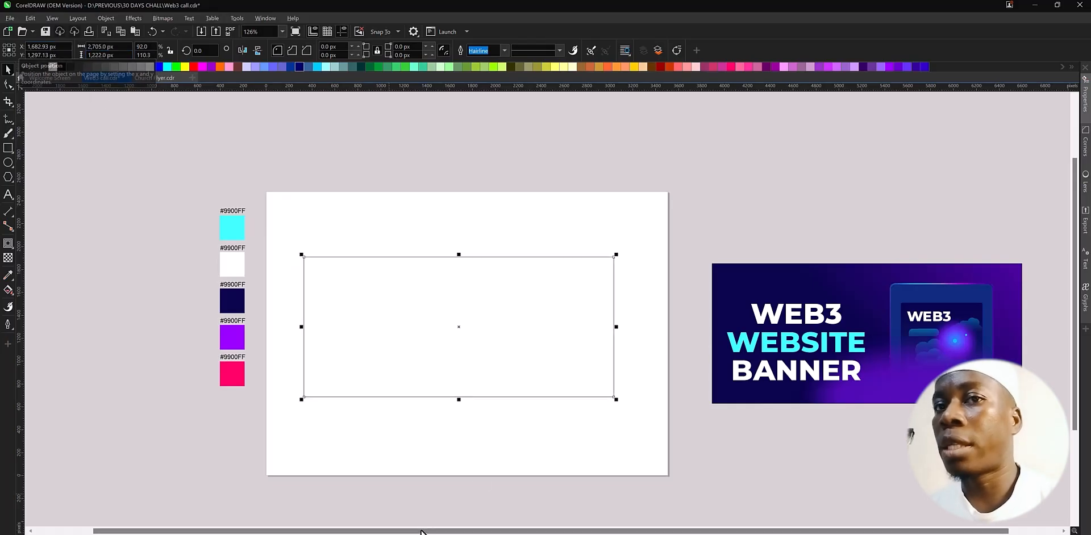
pyautogui.click(506, 215)
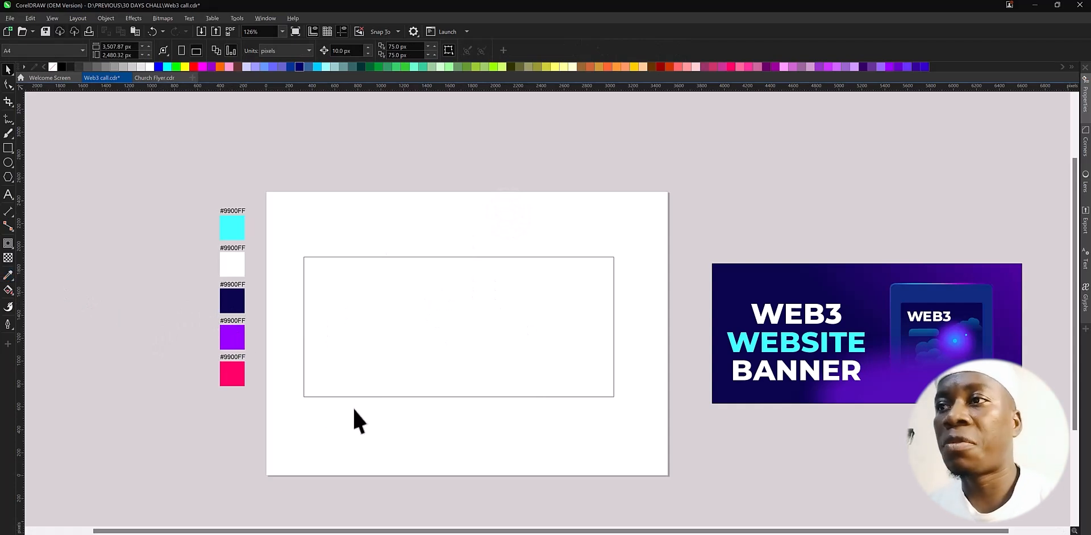
# Apply a diagonal gradient fill to the rectangle and sample its start color from the dark navy swatch (#0B054F)
pyautogui.click(8, 289)
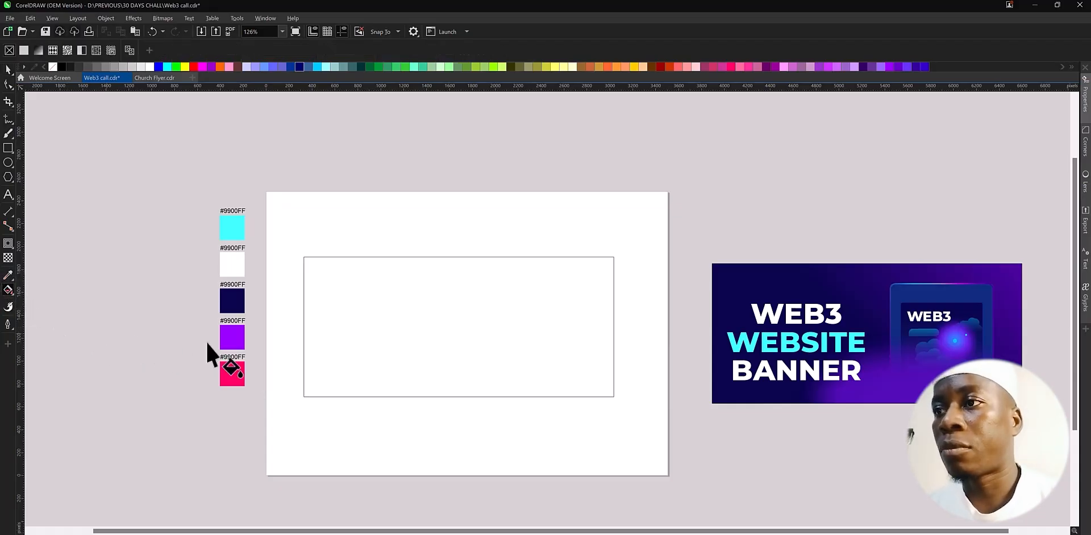
pyautogui.click(405, 351)
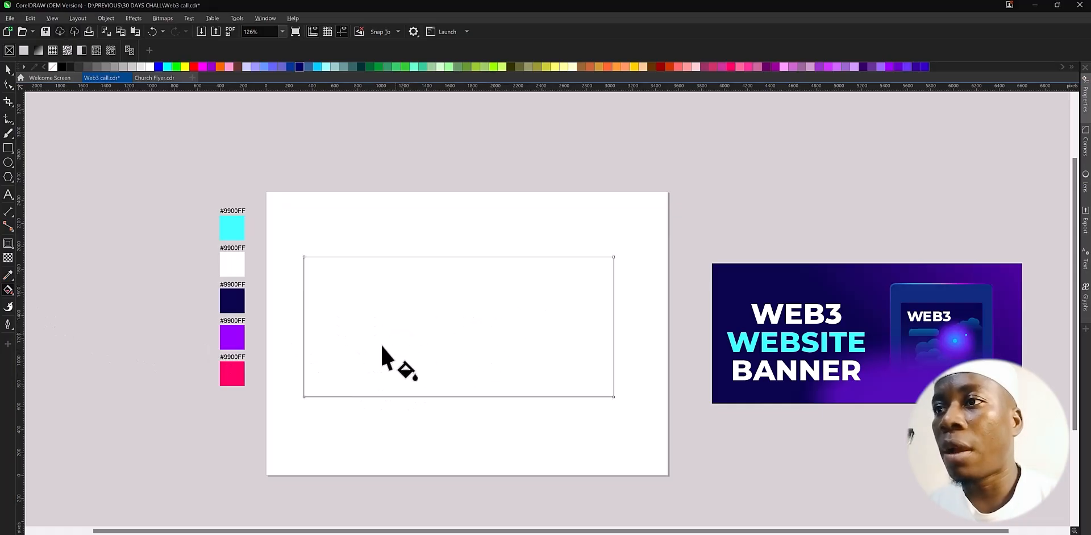
pyautogui.moveTo(382, 353); pyautogui.dragTo(589, 266)
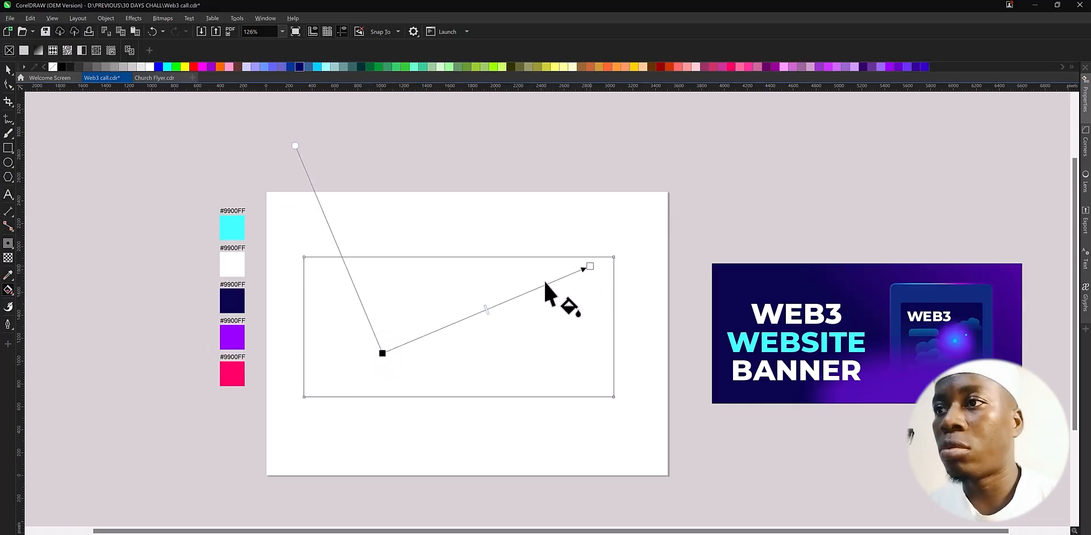
pyautogui.click(383, 353)
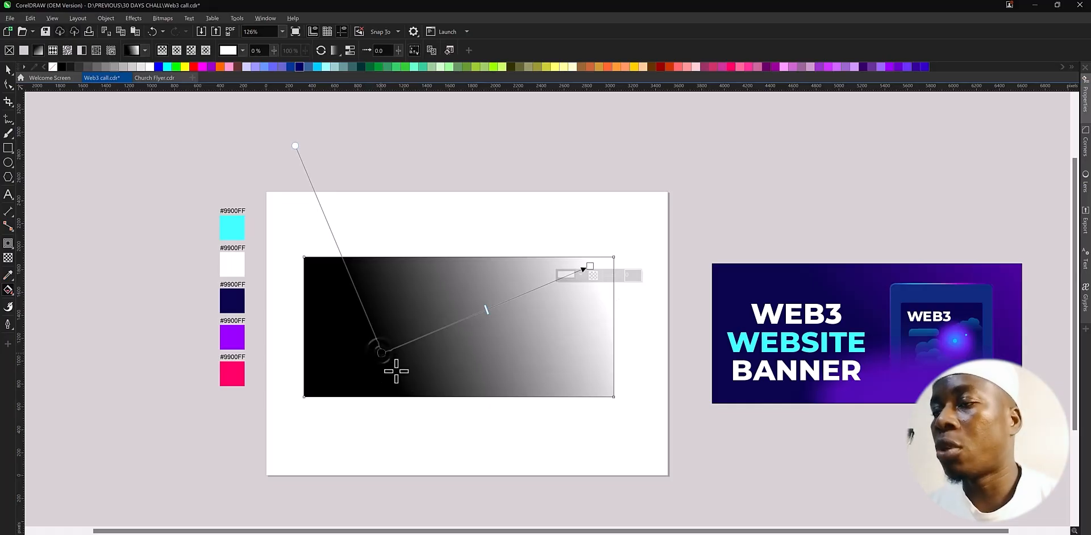
pyautogui.click(384, 352)
pyautogui.click(373, 361)
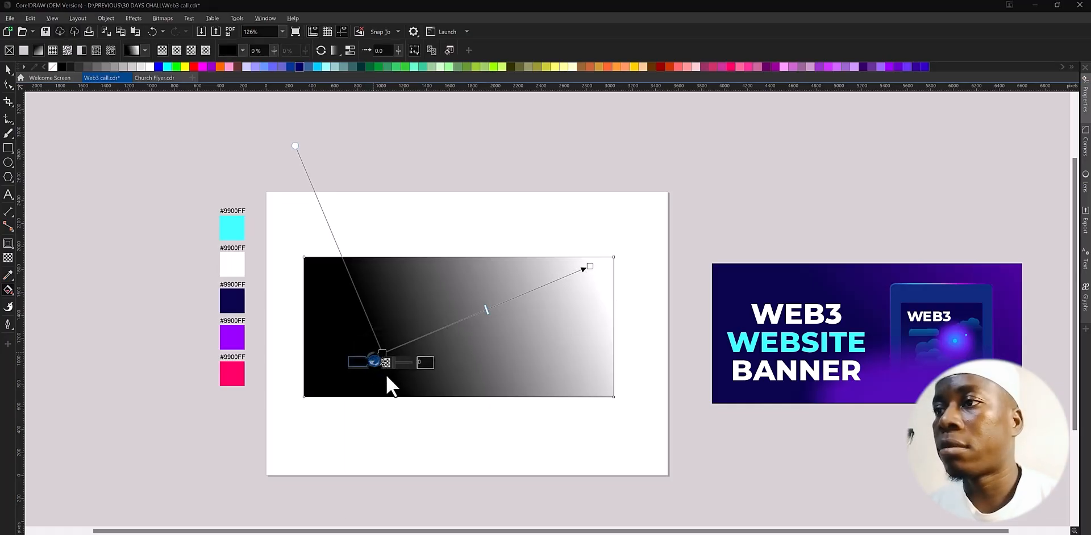
pyautogui.click(454, 510)
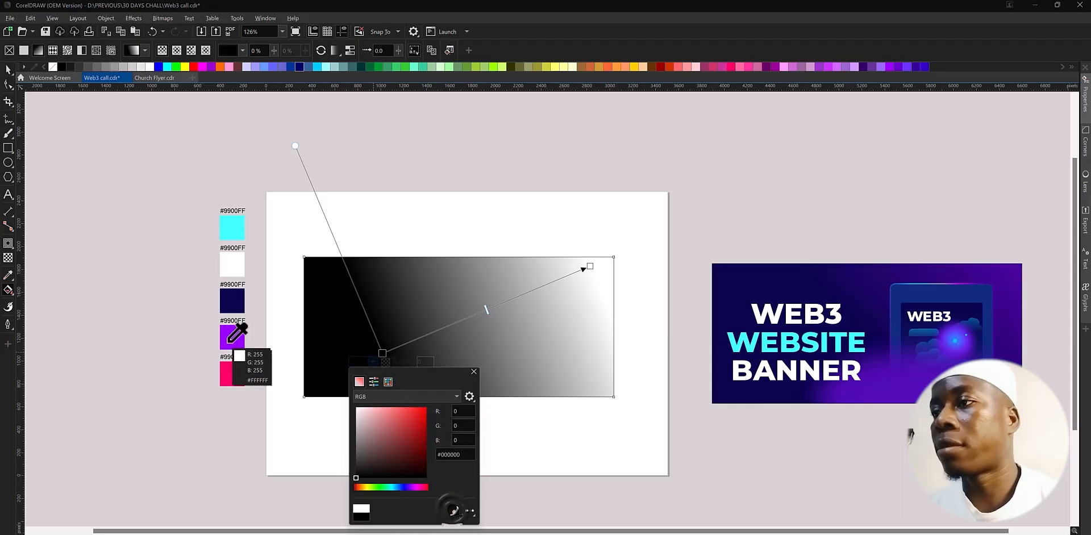
pyautogui.click(229, 304)
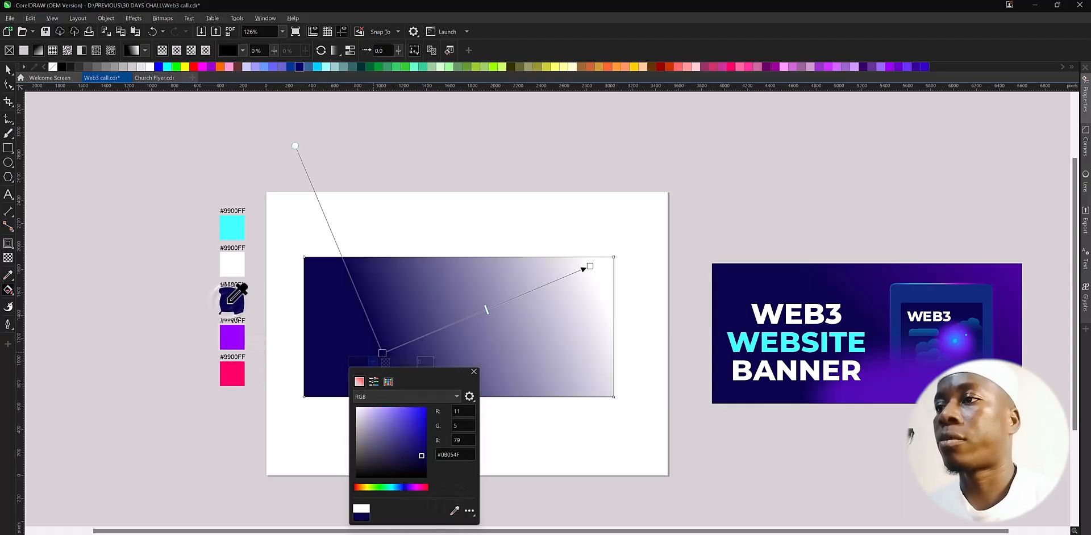
# Set the gradient's end color to purple #9900FF by sampling the purple swatch
pyautogui.click(589, 267)
pyautogui.click(581, 275)
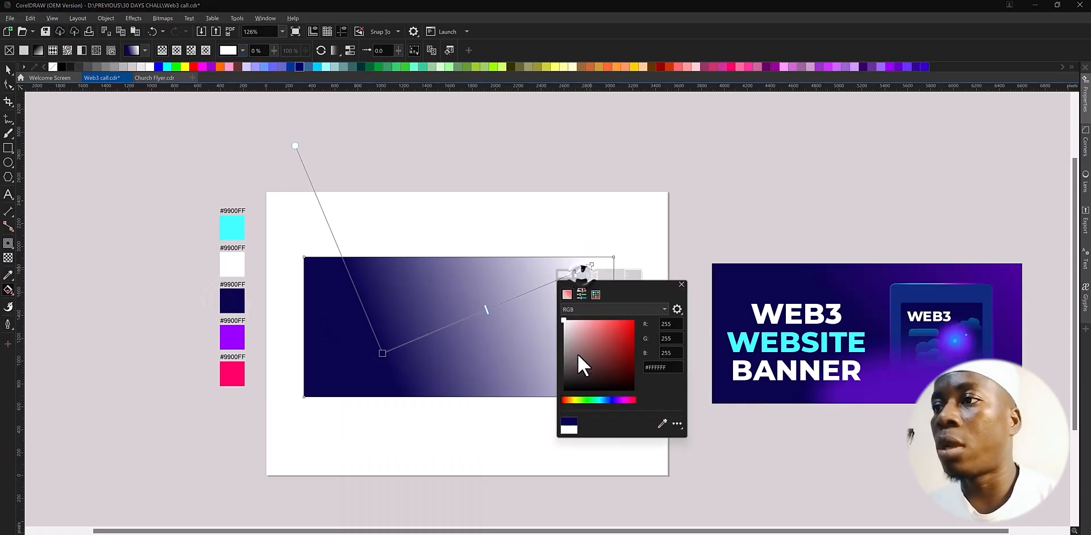
pyautogui.click(661, 423)
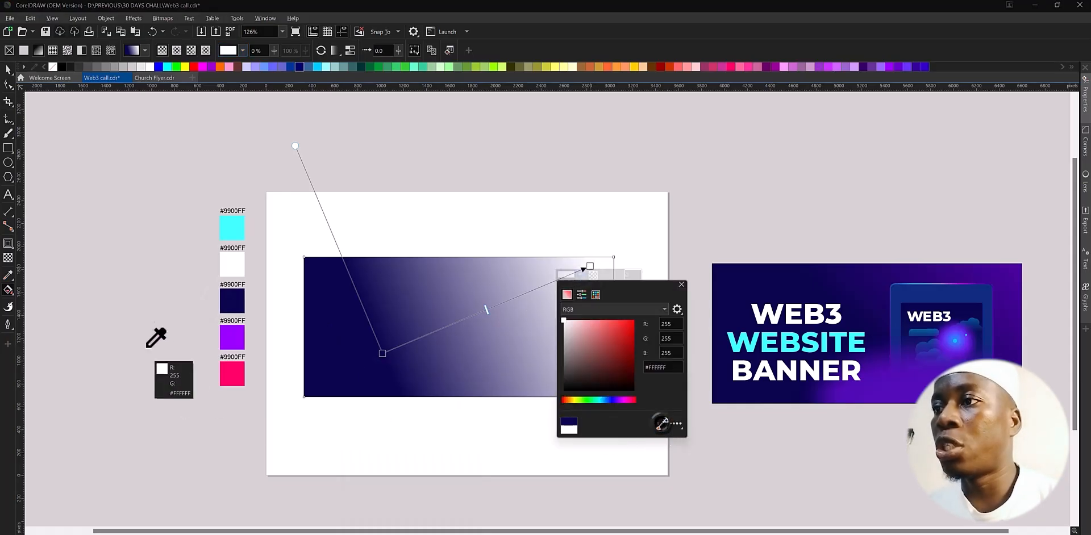
pyautogui.click(232, 337)
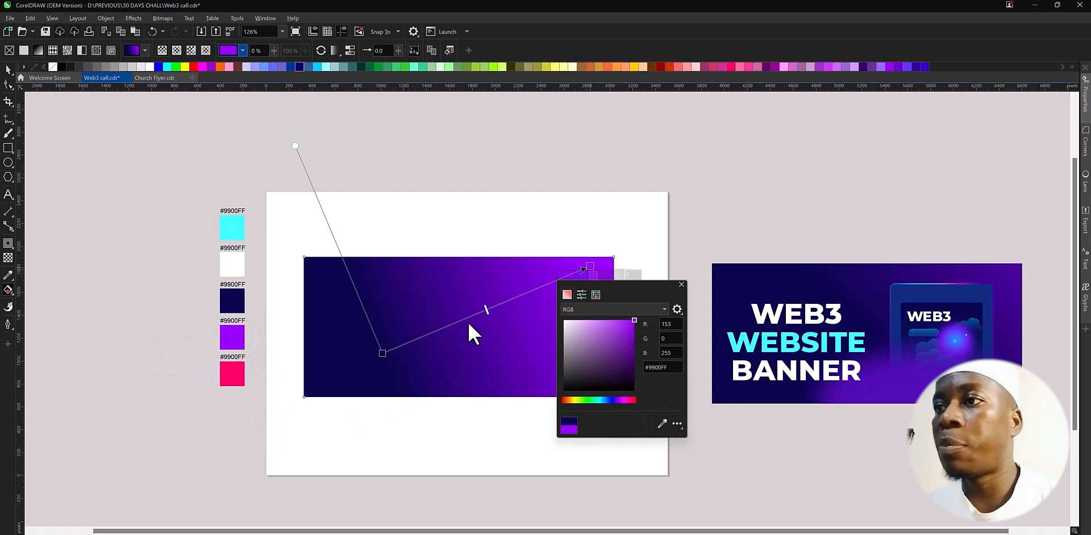
pyautogui.click(460, 327)
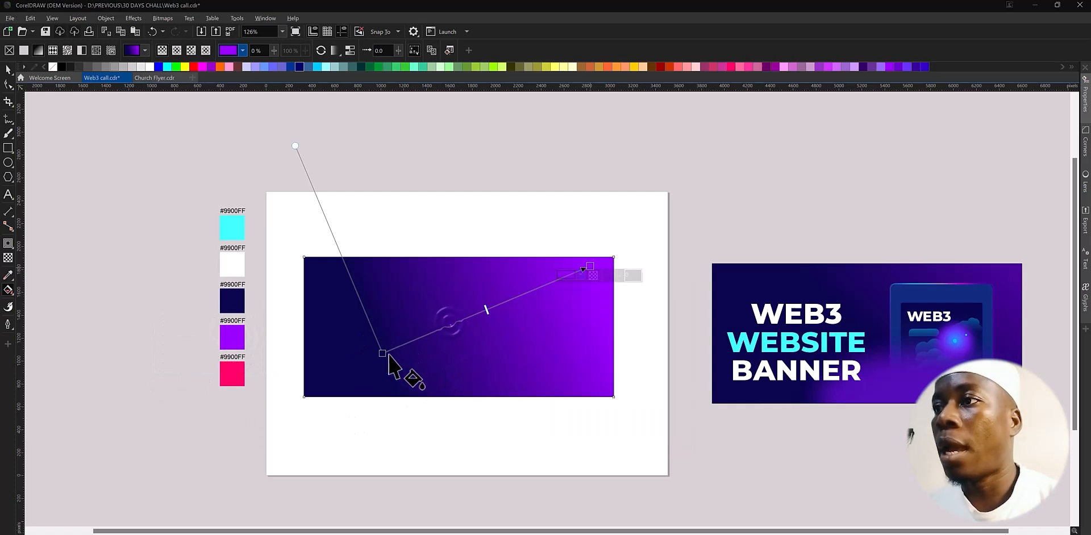
# Shift the gradient's navy start toward the rectangle's lower middle and its purple end beyond the upper-right corner, then deselect the rectangle
pyautogui.moveTo(383, 353); pyautogui.dragTo(482, 348)
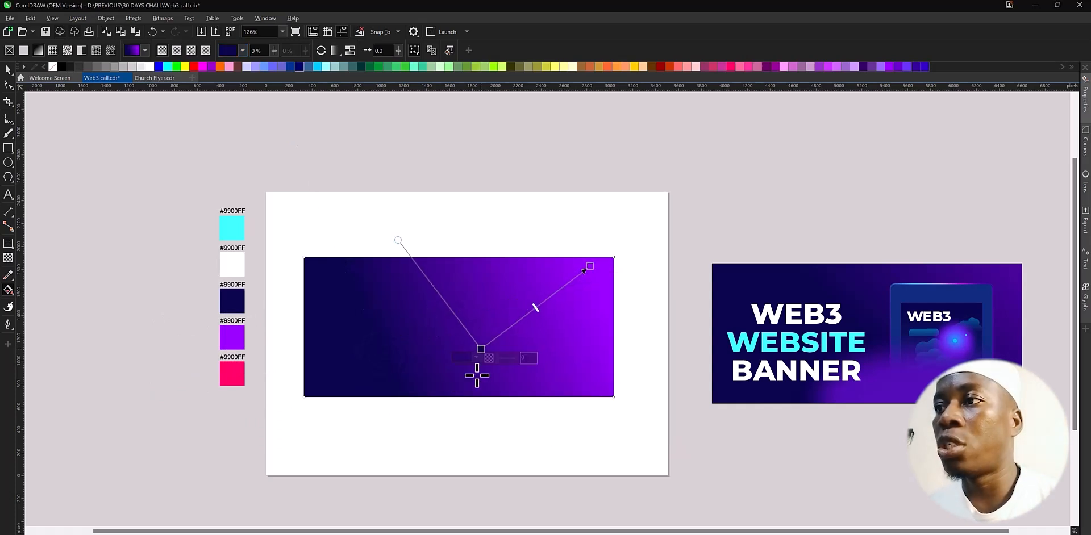
pyautogui.moveTo(589, 265); pyautogui.dragTo(643, 193)
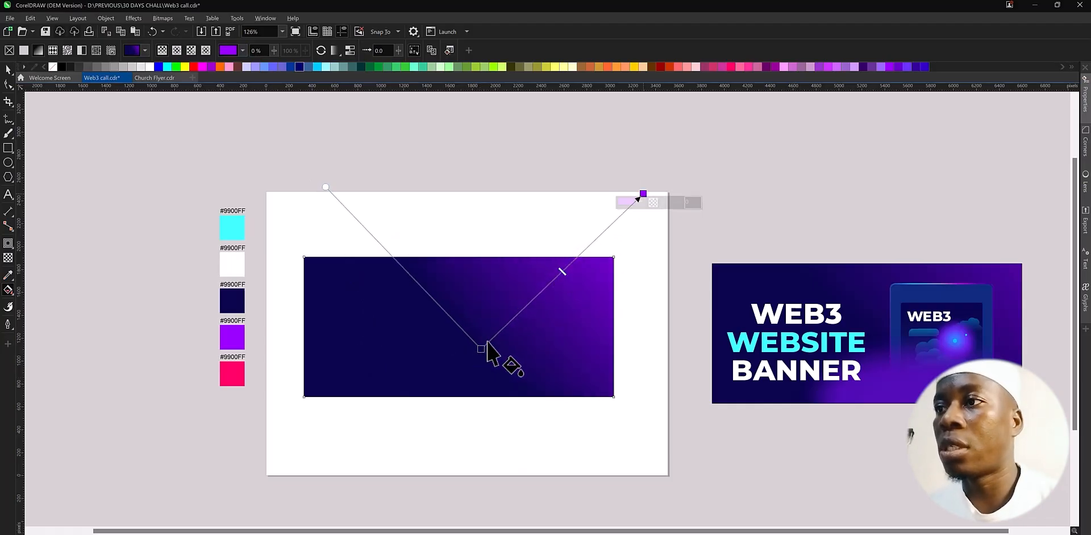
pyautogui.moveTo(479, 348); pyautogui.dragTo(473, 356)
pyautogui.press('space')
pyautogui.click(523, 463)
pyautogui.press('space')
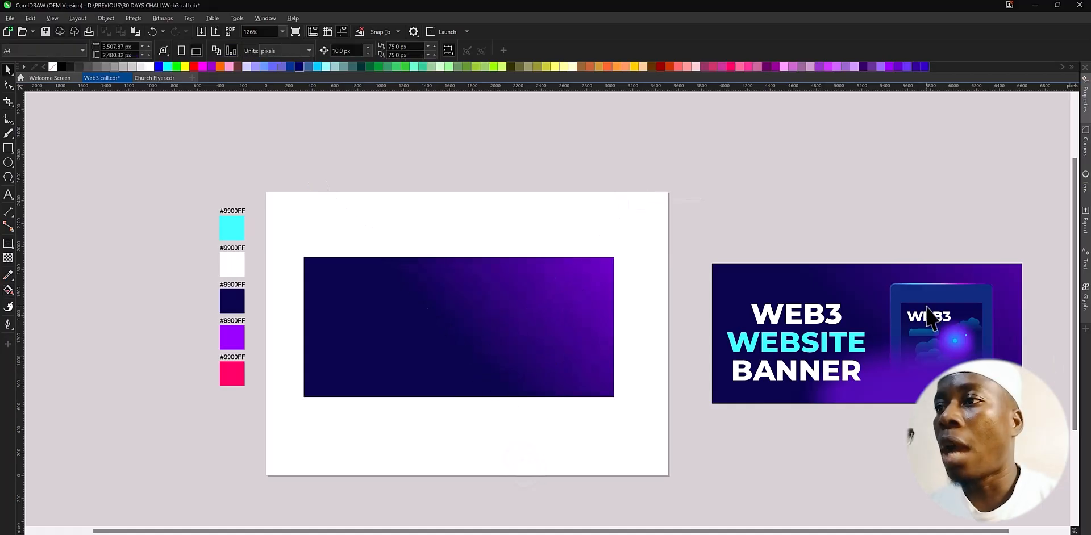
# Add the centred three-line text "WEB3 / WEBSITE / BANNER" on the left part of the gradient rectangle
pyautogui.click(8, 194)
pyautogui.click(318, 296)
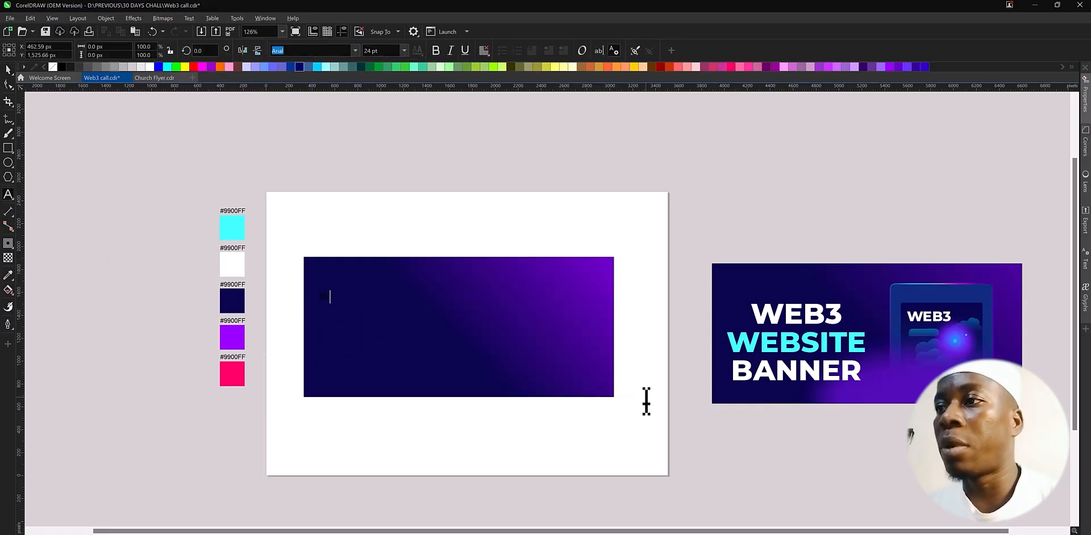
pyautogui.press('Escape')
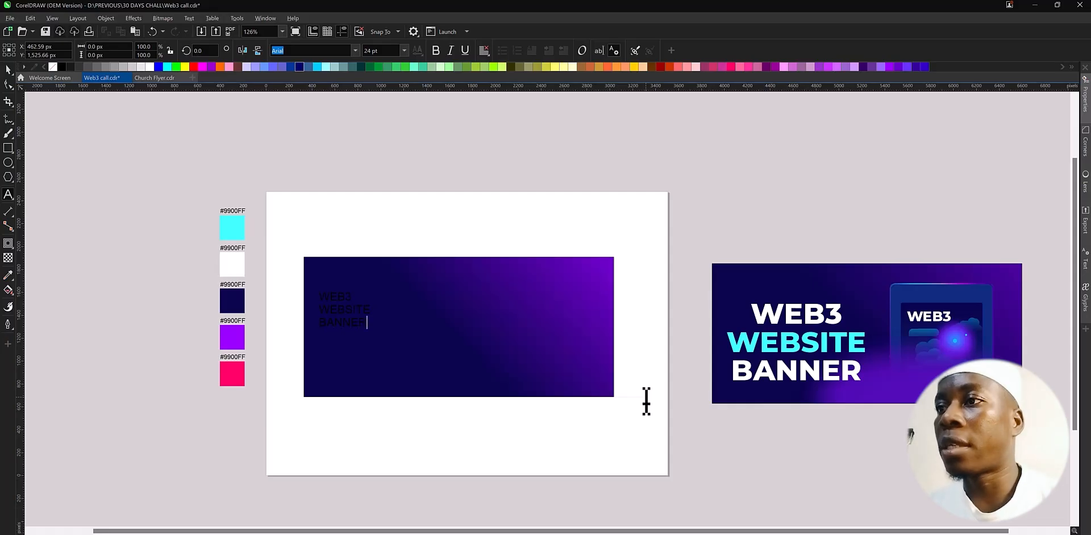
pyautogui.hotkey('ctrl', 'a')
pyautogui.press('Escape')
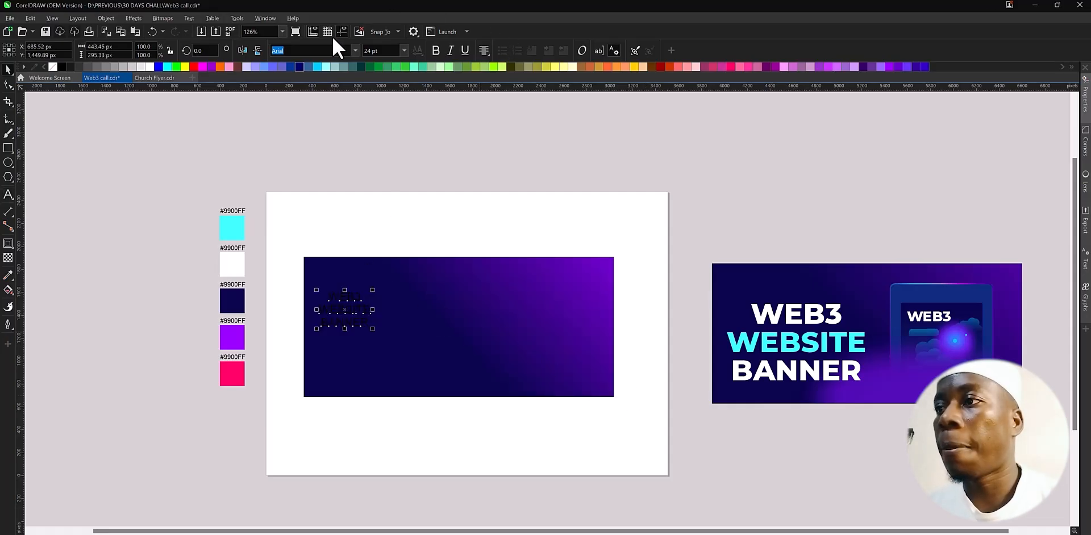
# Format the text in bold Montserrat, about 930 px wide, and break it apart into separate lines
pyautogui.write('M')
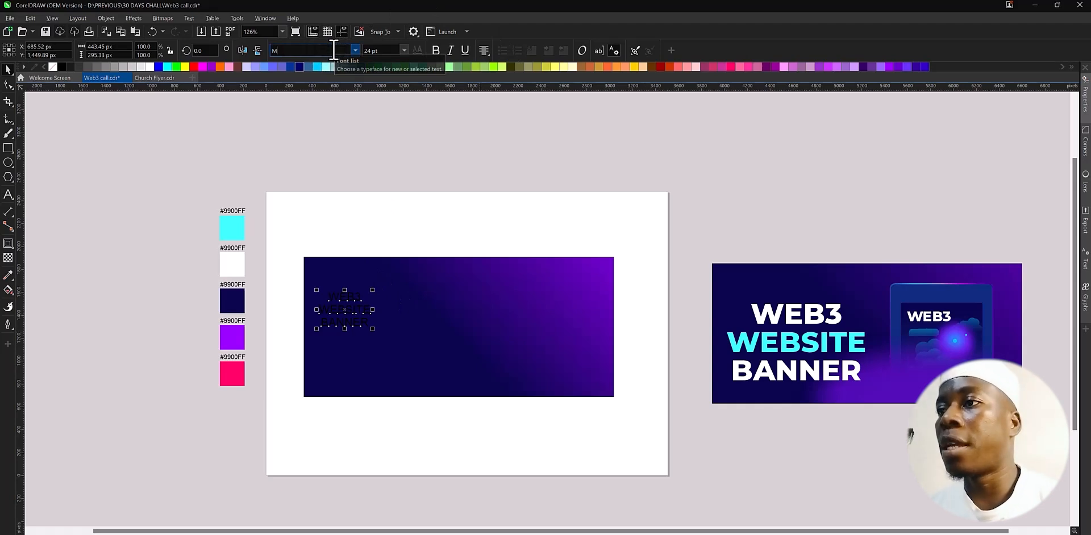
pyautogui.write('ontserrat')
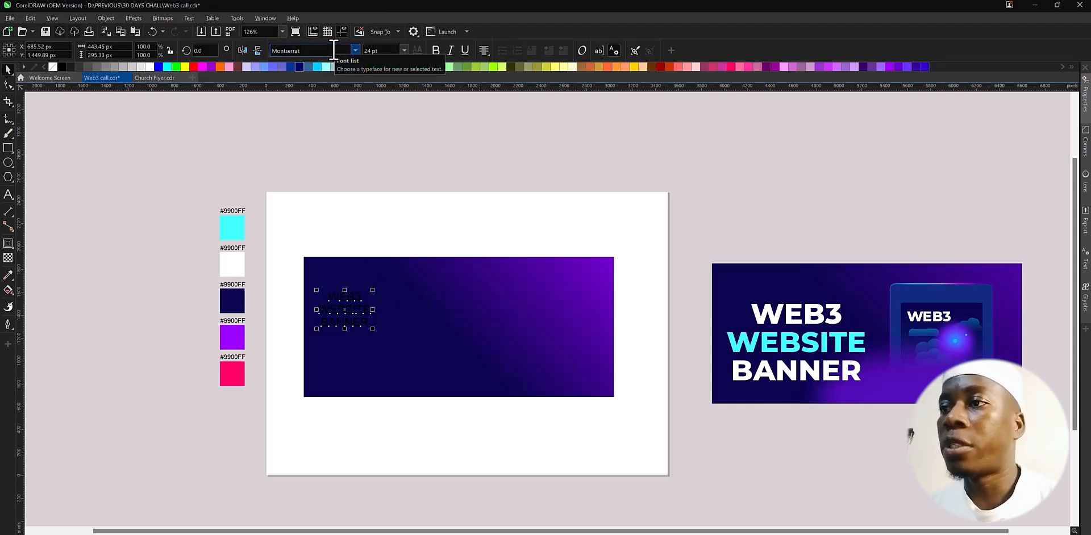
pyautogui.press('Return')
pyautogui.click(436, 50)
pyautogui.moveTo(373, 336); pyautogui.dragTo(424, 387)
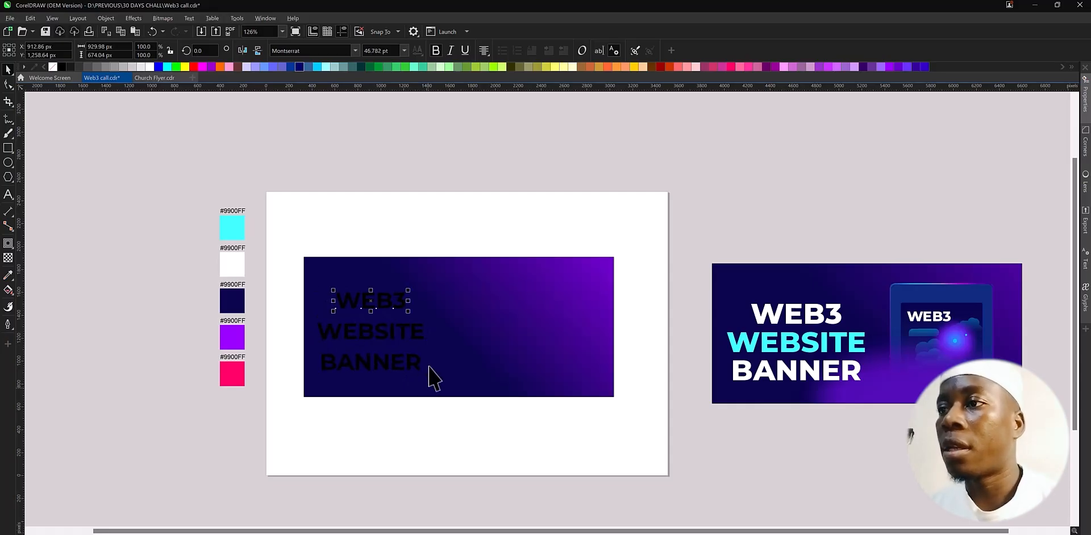
# Fill all three title lines with white
pyautogui.moveTo(274, 267); pyautogui.dragTo(454, 424)
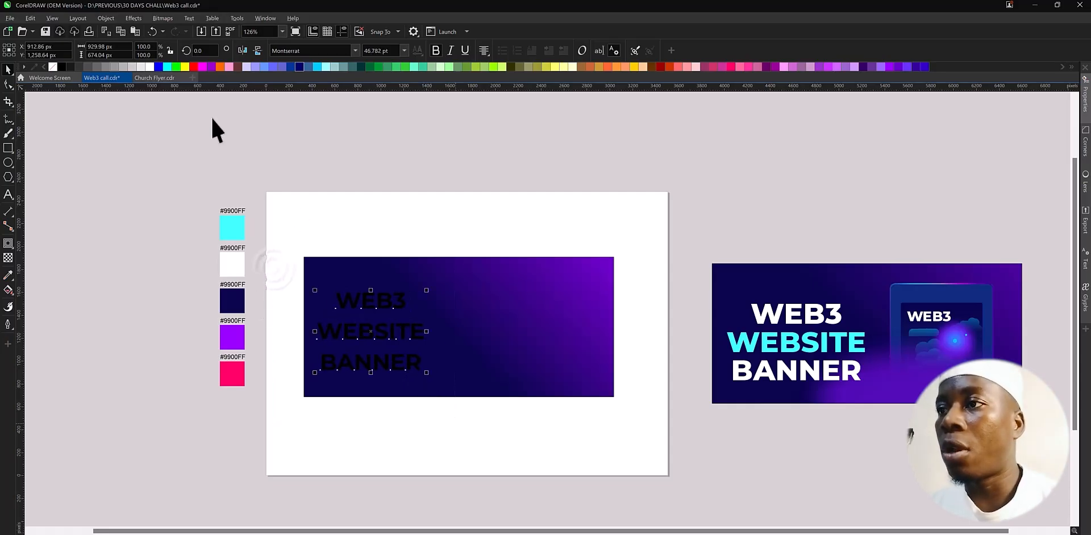
pyautogui.click(148, 67)
pyautogui.click(314, 439)
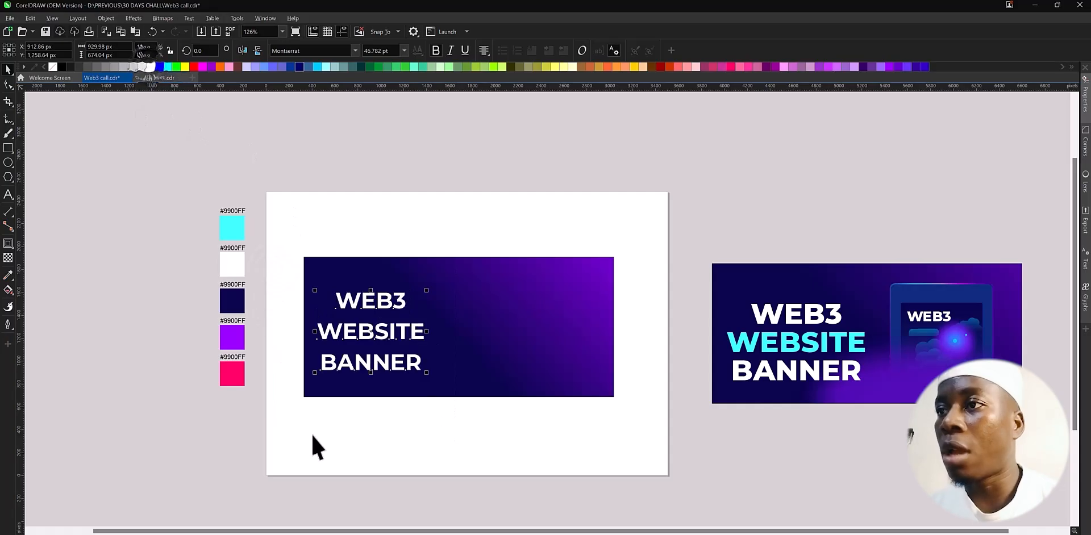
# Copy only the fill property from the cyan swatch to the word WEBSITE
pyautogui.click(363, 335)
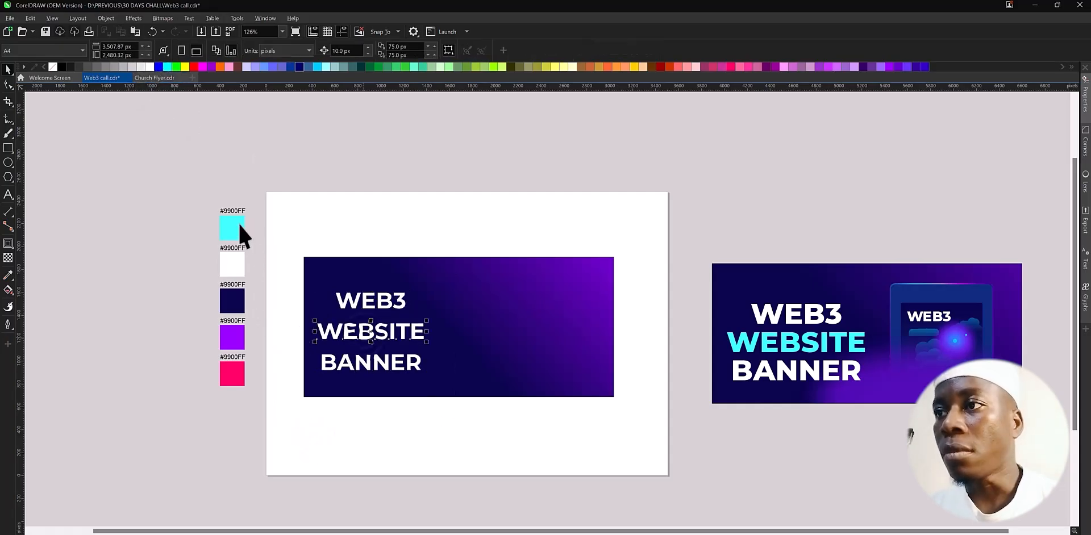
pyautogui.hotkey('ctrl', 'shift', 'a')
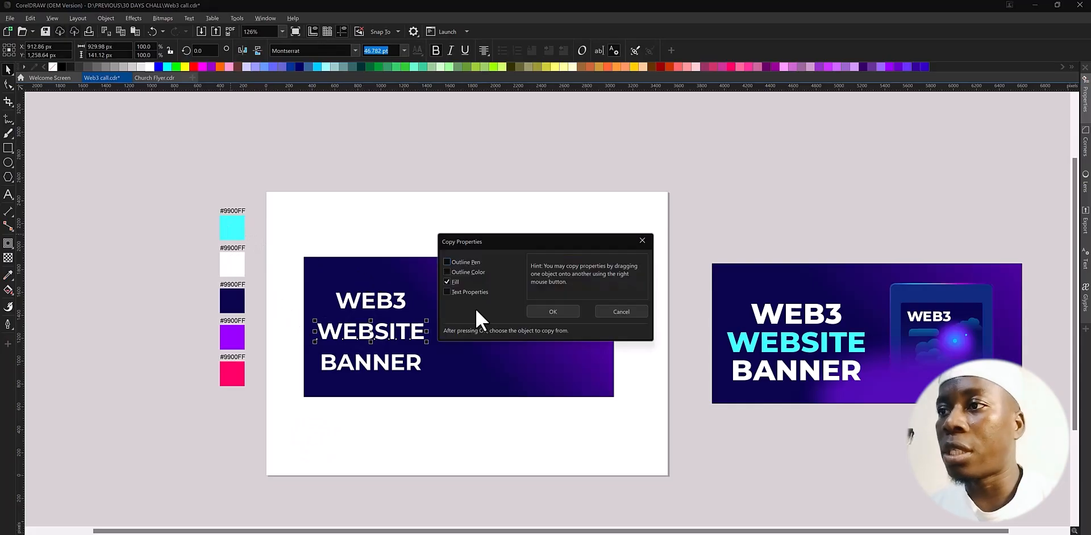
pyautogui.click(552, 311)
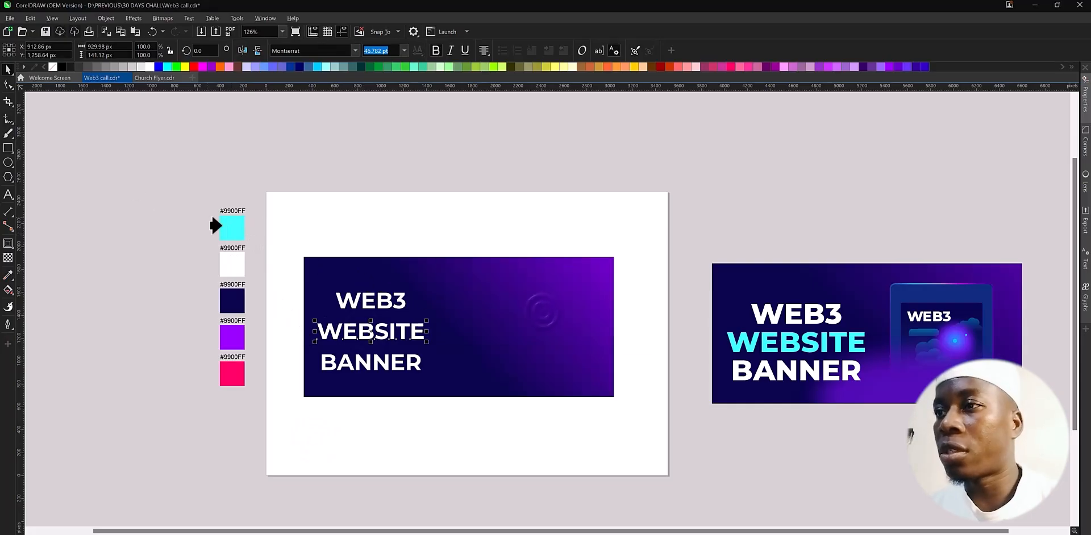
pyautogui.click(234, 230)
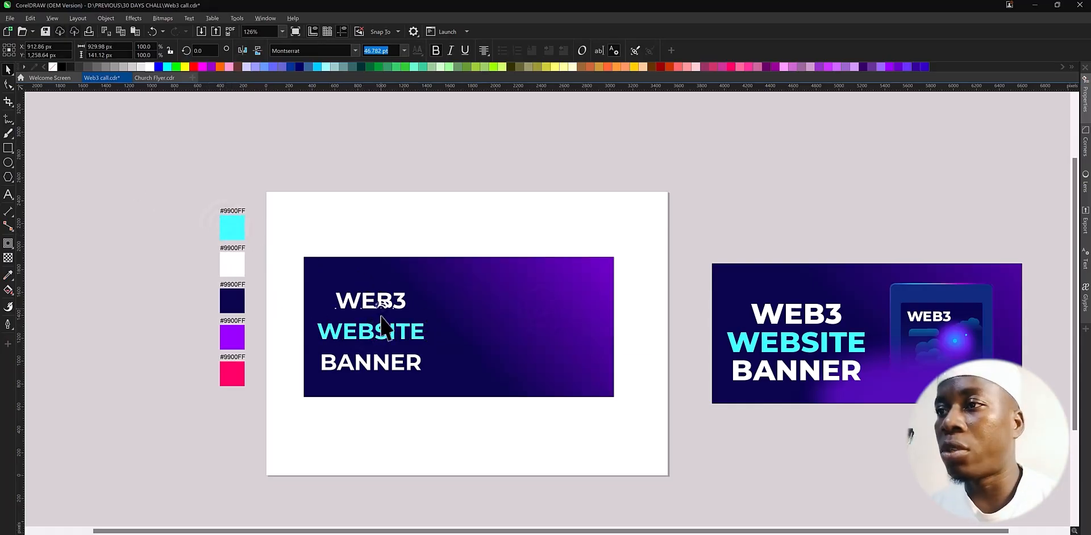
# Tighten the title's line spacing by moving WEB3 down and BANNER up toward WEBSITE
pyautogui.moveTo(384, 319)
pyautogui.mouseDown()
pyautogui.moveTo(385, 332)
pyautogui.moveTo(385, 318)
pyautogui.mouseUp()
pyautogui.press('Down')
pyautogui.press('Down')
pyautogui.press('Down')
pyautogui.click(382, 358)
pyautogui.moveTo(381, 358); pyautogui.dragTo(381, 356)
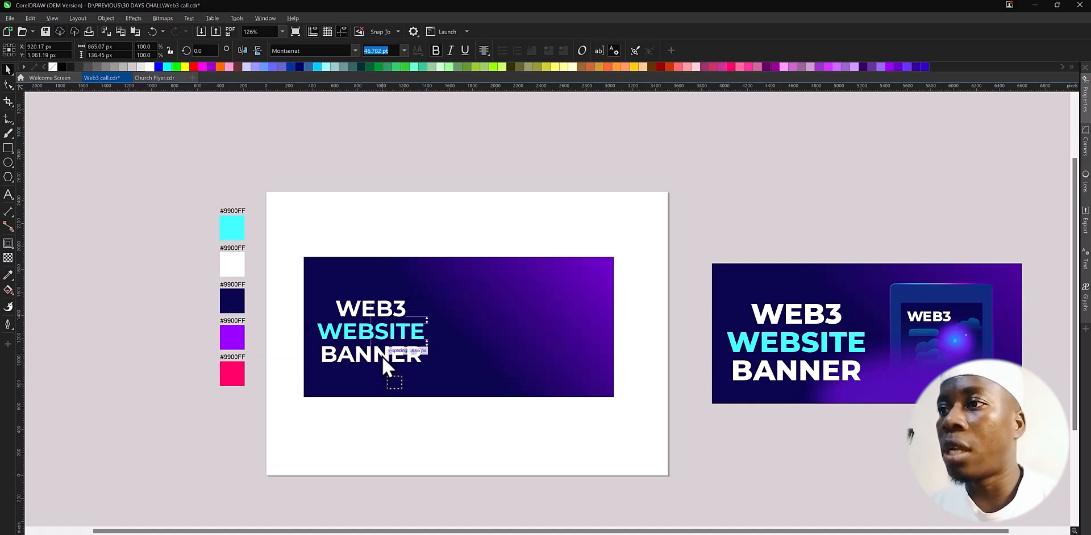
# Enlarge the three title lines together proportionally so they fill more of the banner's left half
pyautogui.moveTo(287, 278); pyautogui.dragTo(472, 396)
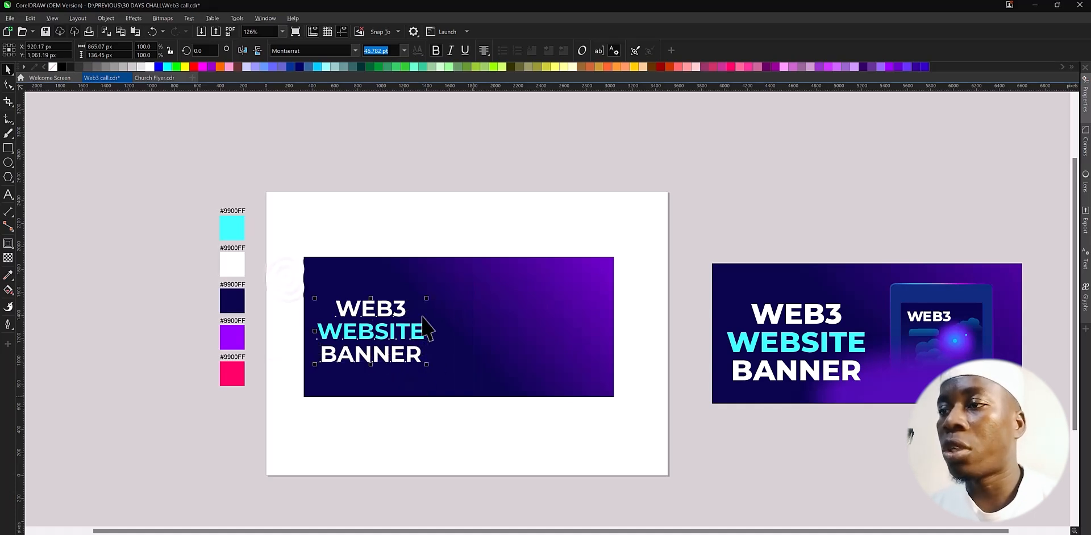
pyautogui.moveTo(427, 297); pyautogui.dragTo(445, 287)
pyautogui.moveTo(445, 364); pyautogui.dragTo(451, 368)
pyautogui.click(443, 460)
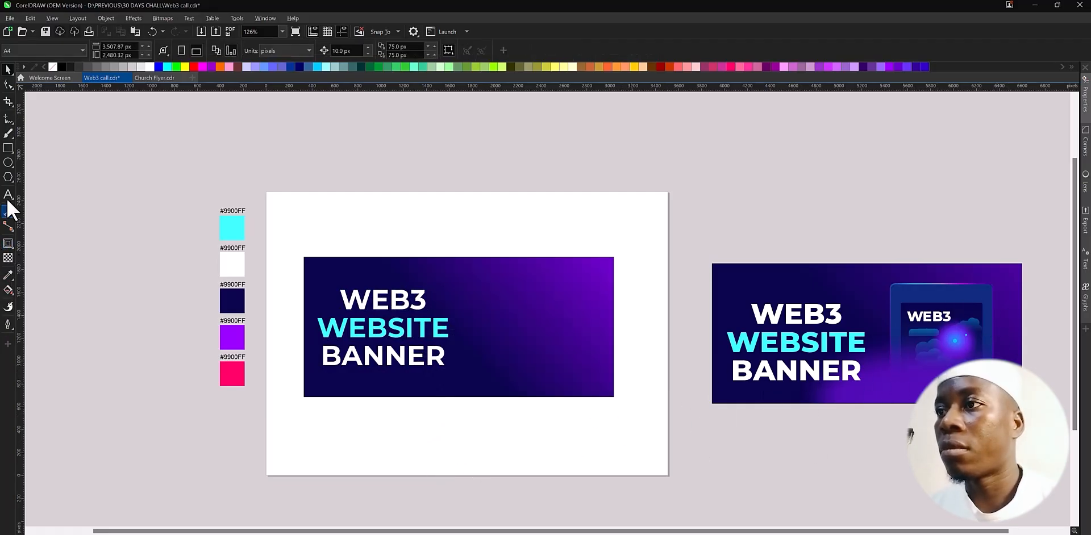
# Draw a portrait rectangle about 920 px wide and 1,538 px high on the banner's right half, extending below its lower edge
pyautogui.click(8, 163)
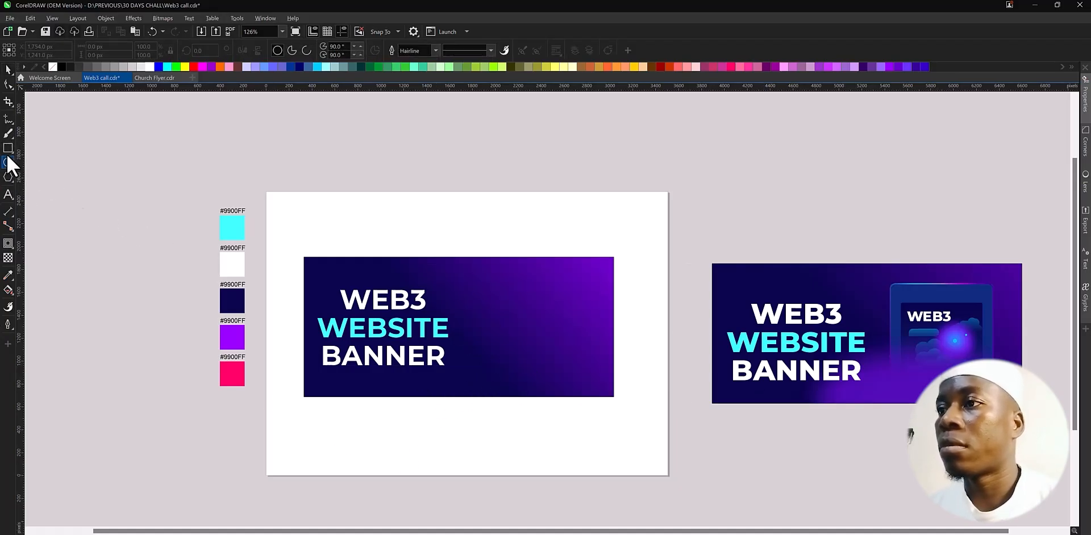
pyautogui.moveTo(483, 284); pyautogui.dragTo(585, 463)
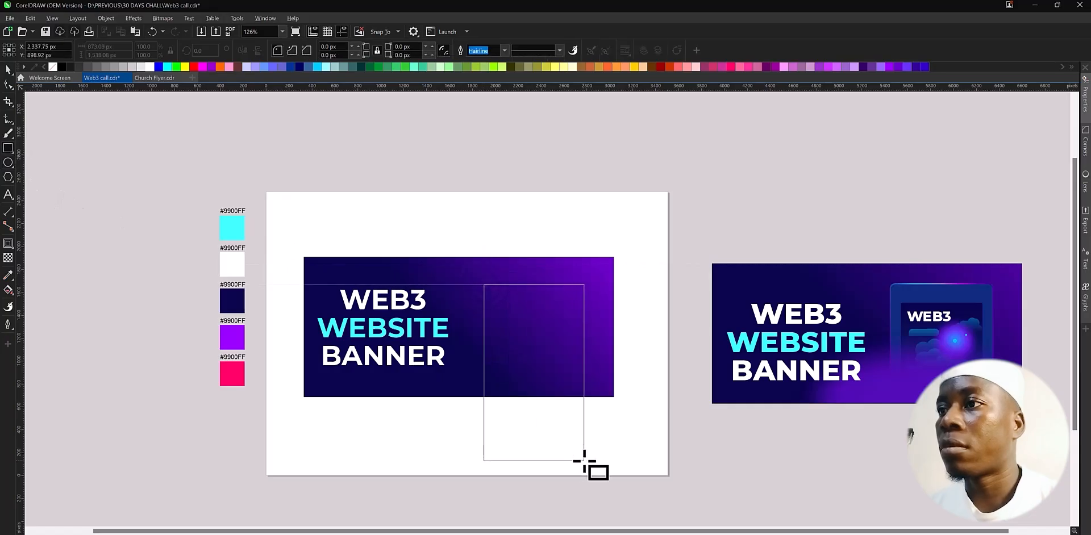
pyautogui.moveTo(481, 372); pyautogui.dragTo(476, 373)
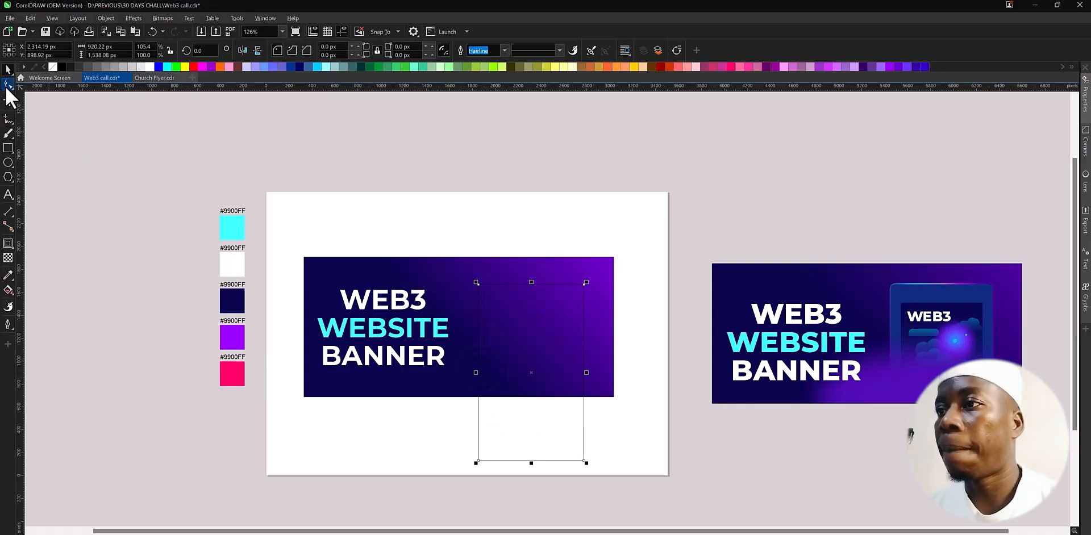
# Round all the portrait rectangle's corners to about 57 px and fill it with white
pyautogui.click(8, 85)
pyautogui.moveTo(477, 283); pyautogui.dragTo(488, 294)
pyautogui.press('space')
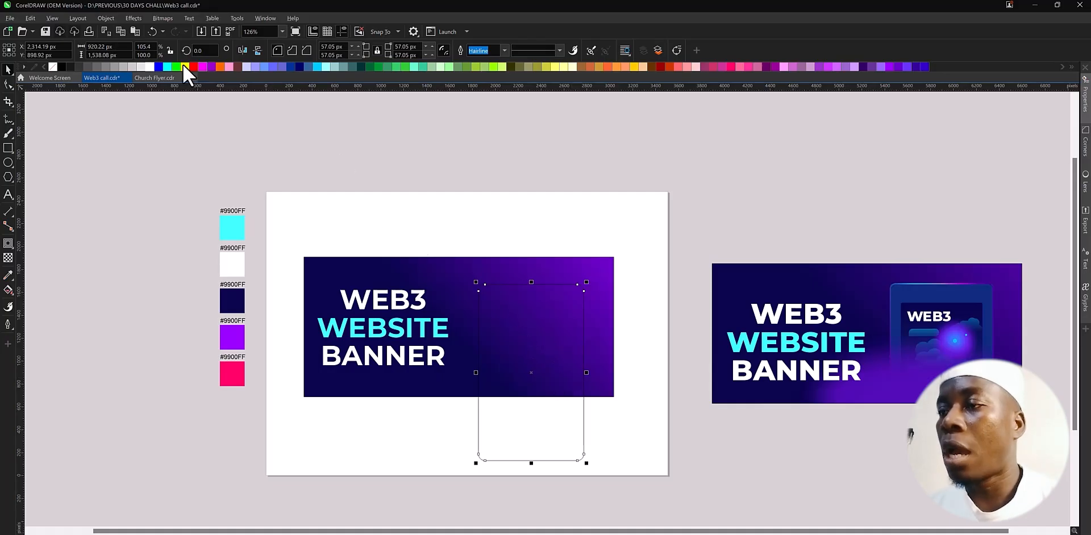
pyautogui.click(149, 66)
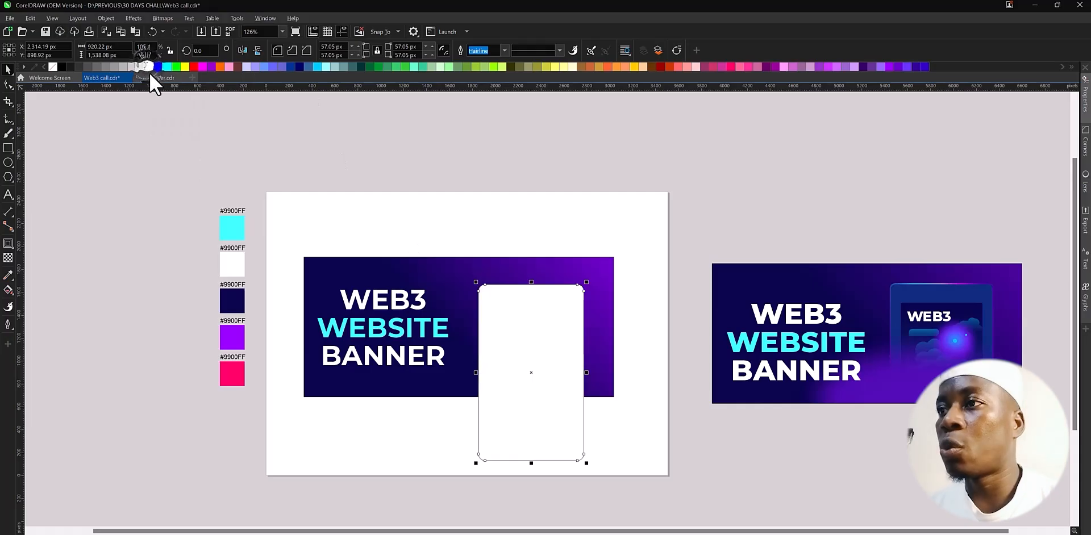
# Try outline widths of 4.0 pt and 8.0 pt on the white rounded rectangle
pyautogui.click(504, 50)
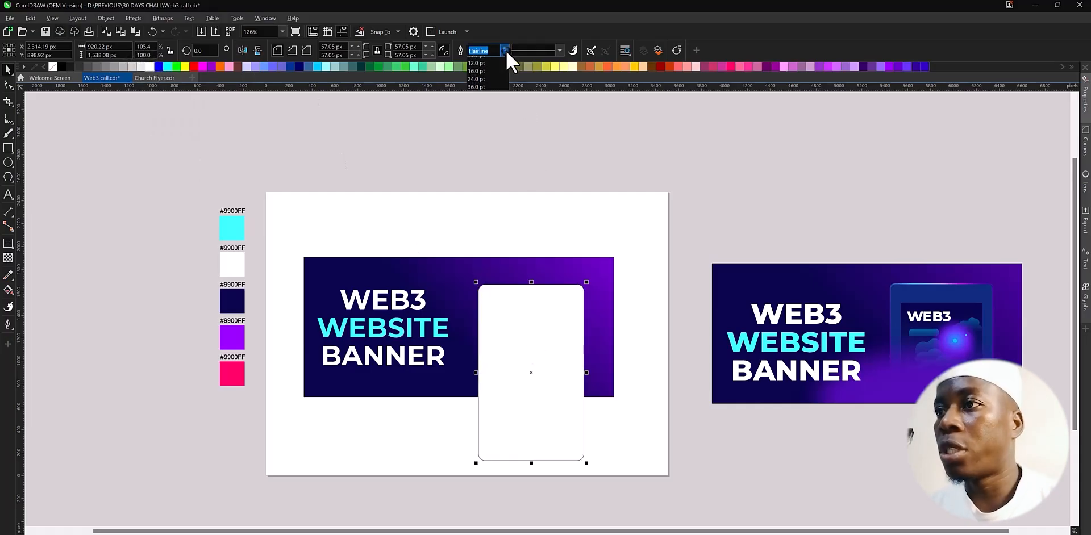
pyautogui.click(475, 125)
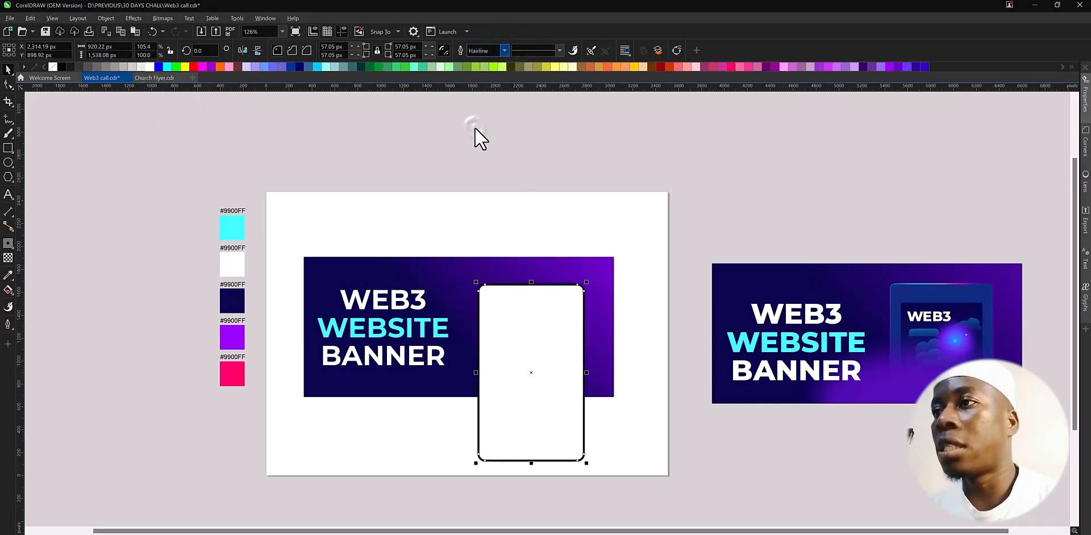
pyautogui.click(505, 51)
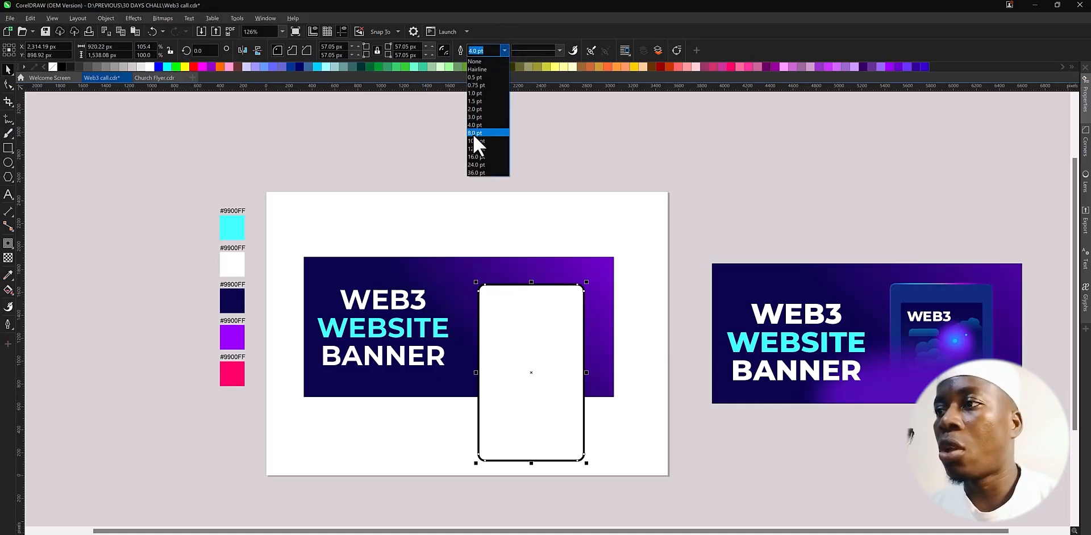
pyautogui.click(474, 133)
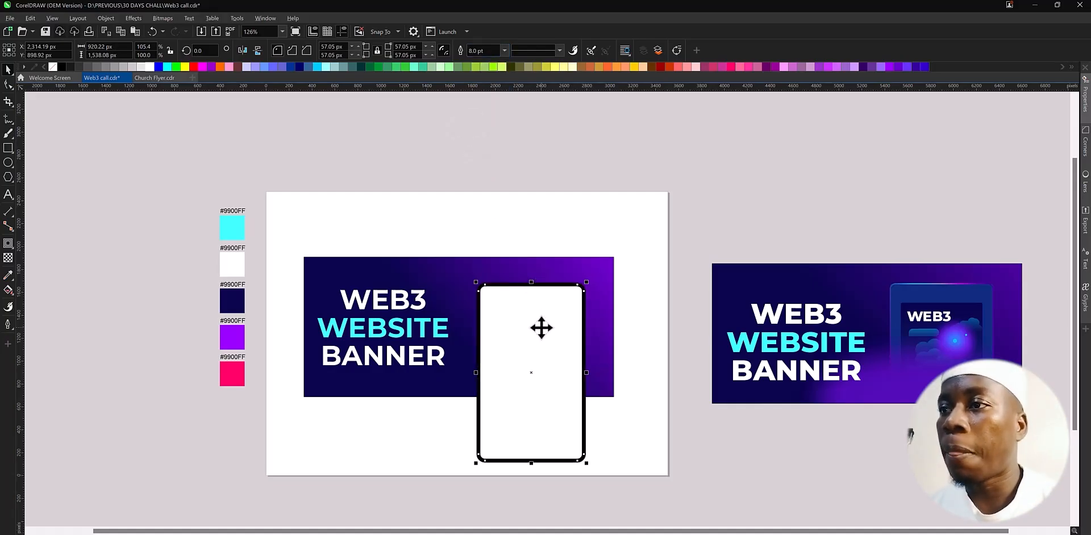
pyautogui.hotkey('ctrl', 'z')
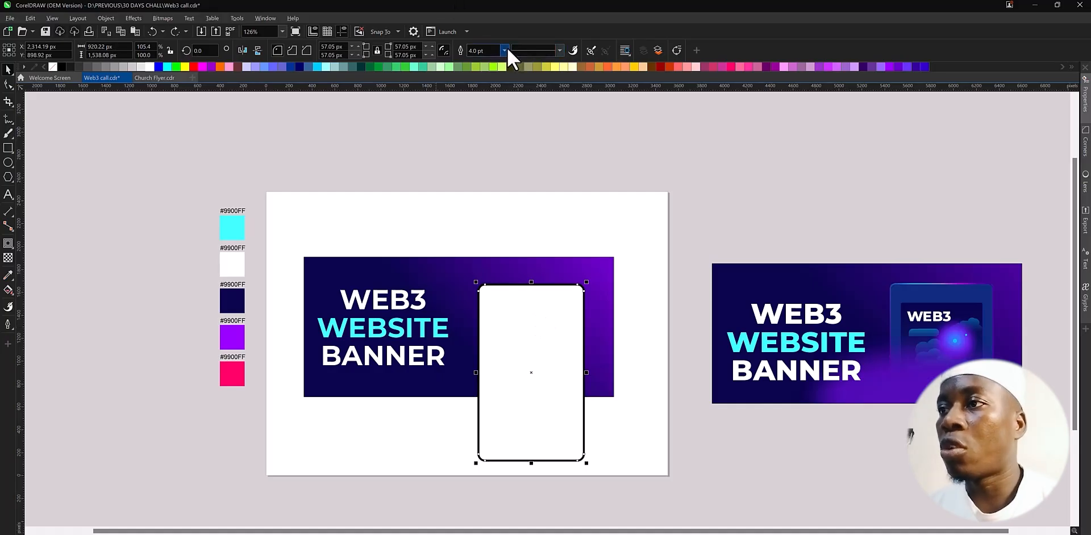
# Remove the rounded rectangle's outline and add a one-step inside contour offset about 15 px
pyautogui.click(504, 50)
pyautogui.click(491, 61)
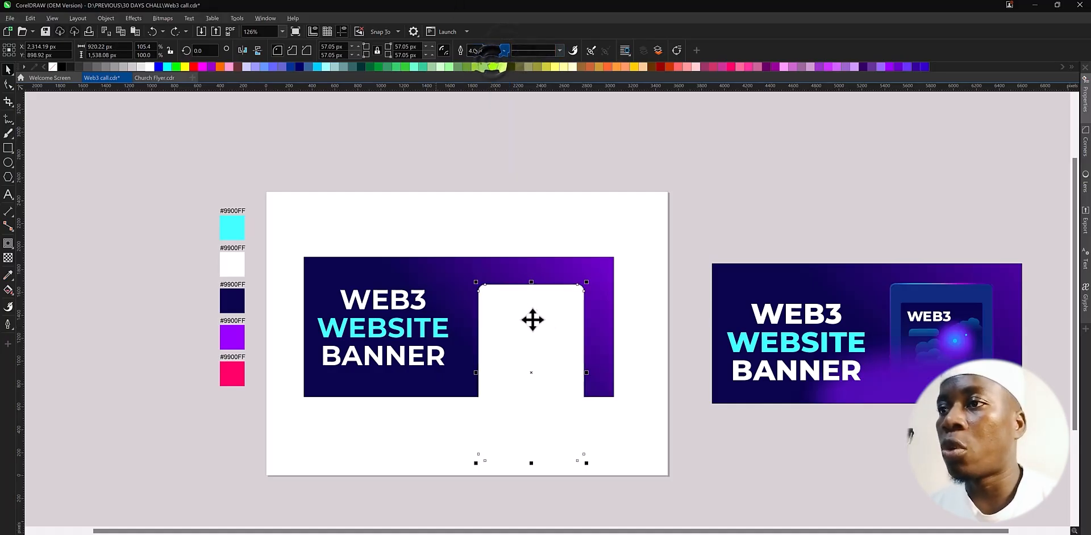
pyautogui.click(8, 244)
pyautogui.moveTo(550, 284); pyautogui.dragTo(549, 288)
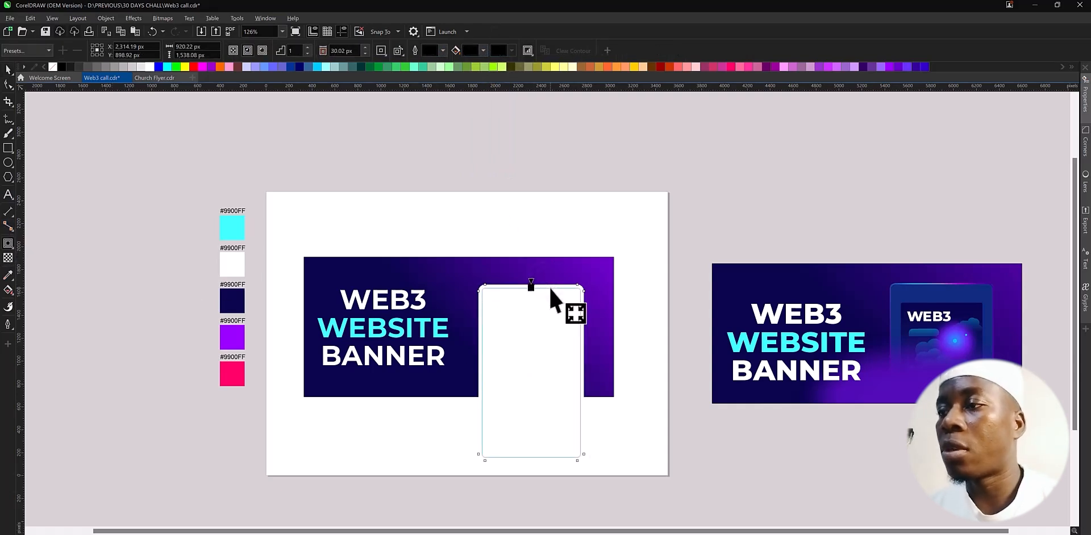
pyautogui.moveTo(549, 287); pyautogui.dragTo(549, 285)
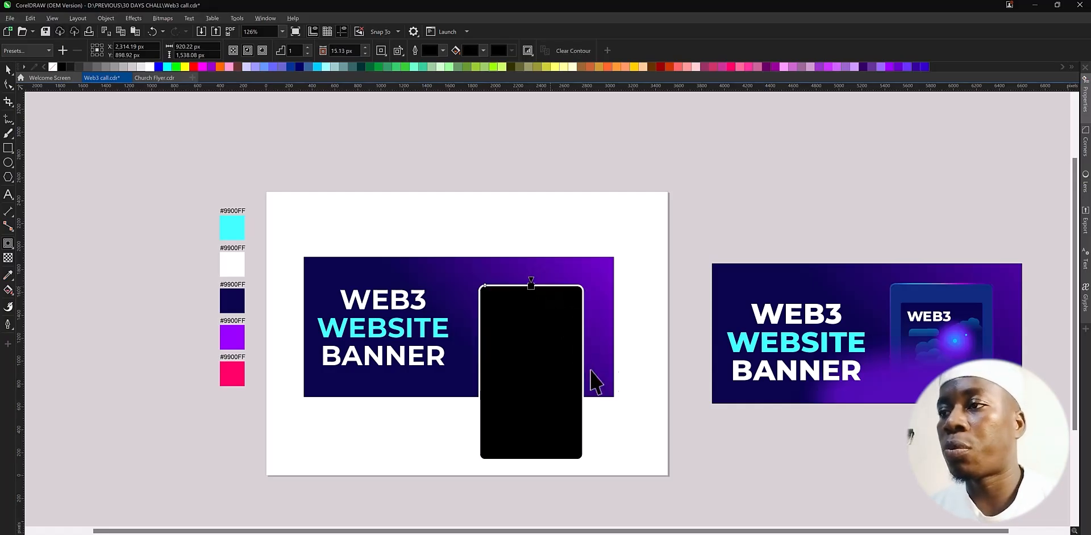
# Break the contour apart into a black inner shape and a white outer rectangle, keeping both in place
pyautogui.click(637, 426)
pyautogui.click(562, 304)
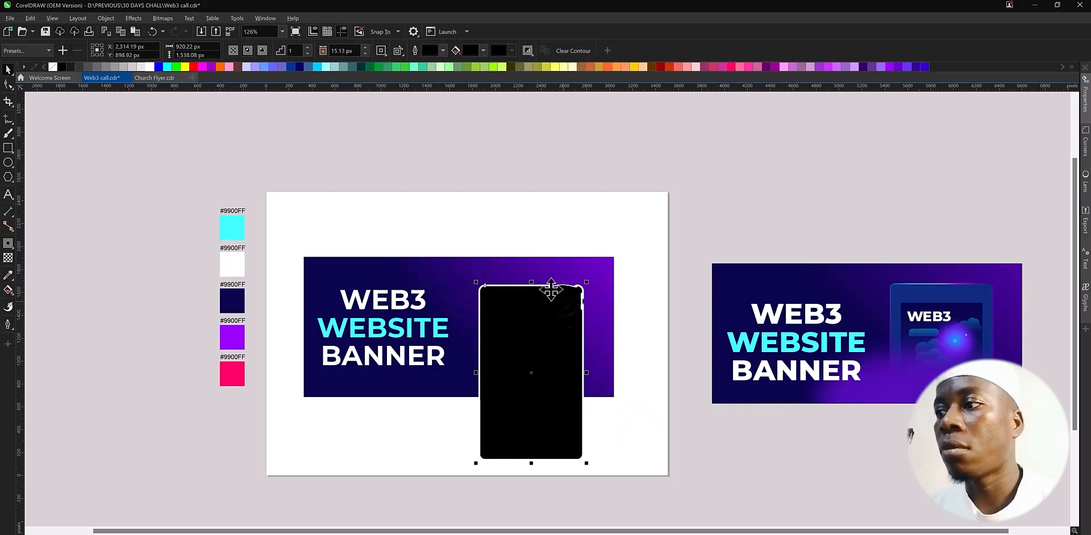
pyautogui.rightClick(532, 309)
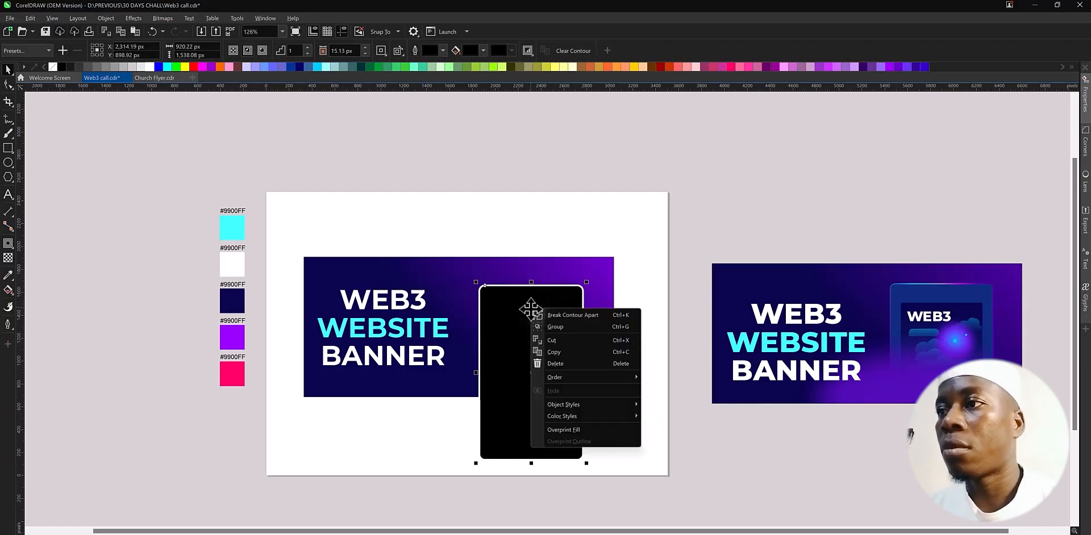
pyautogui.click(574, 316)
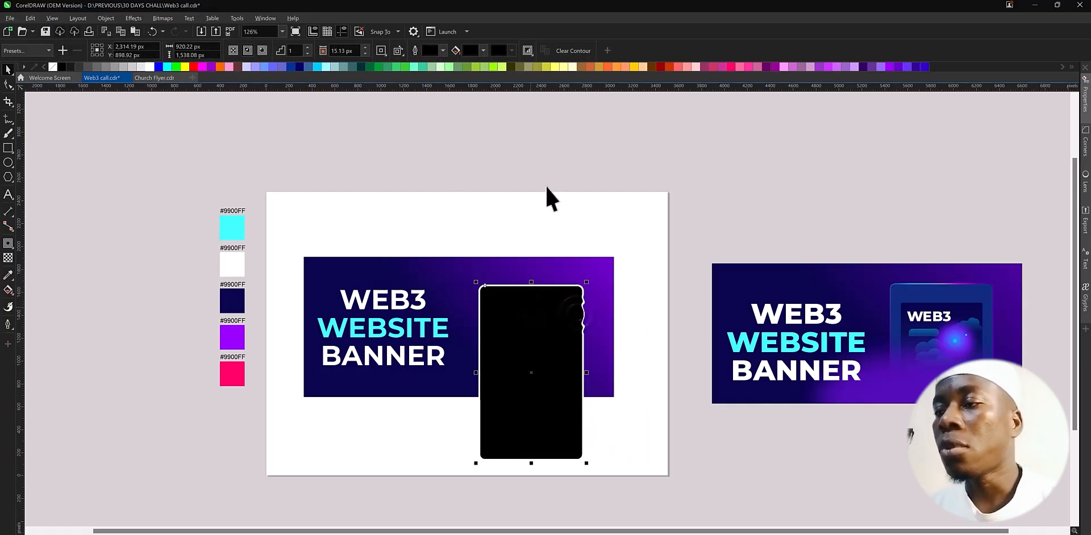
pyautogui.moveTo(444, 330); pyautogui.dragTo(444, 329)
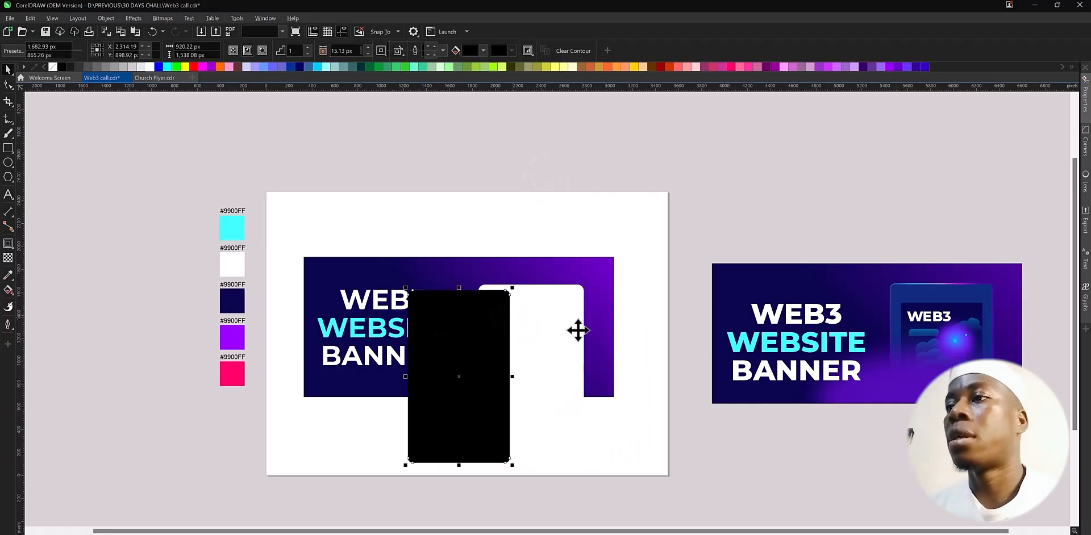
pyautogui.hotkey('ctrl', 'z')
# Apply a mesh fill to the white outer rectangle and add a vertical mesh line on each side of its centre
pyautogui.click(637, 411)
pyautogui.click(556, 285)
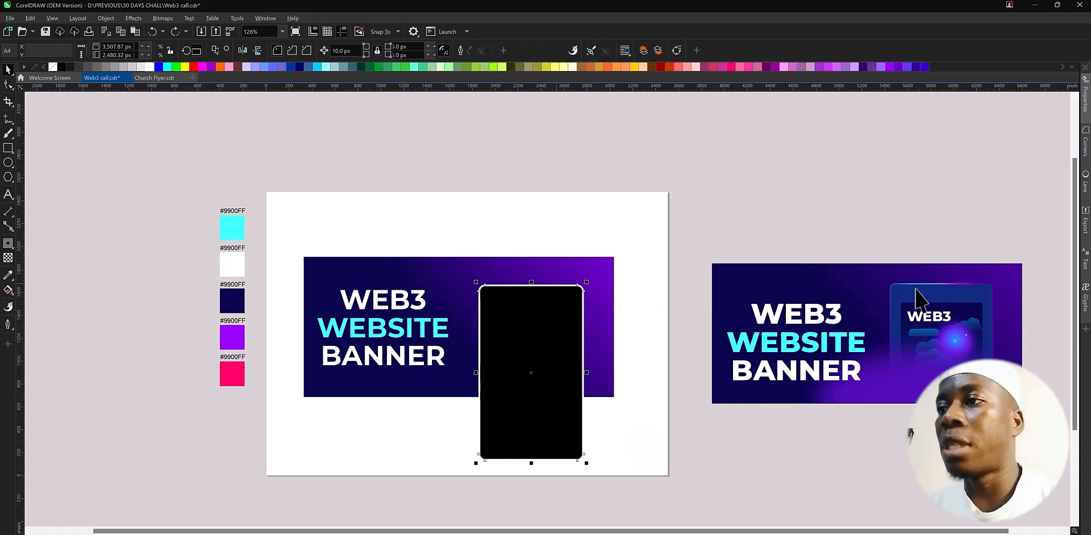
pyautogui.click(12, 292)
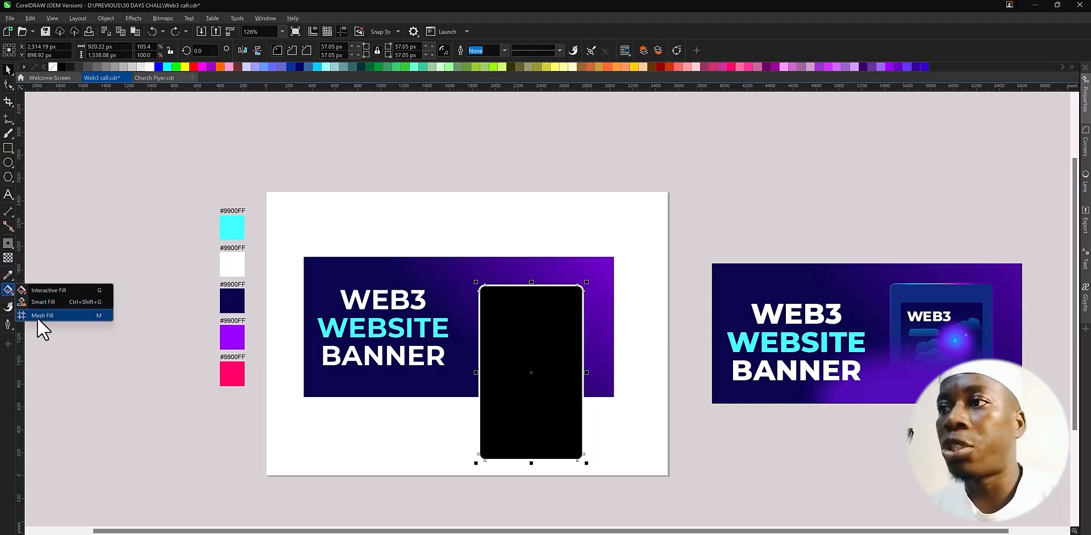
pyautogui.click(36, 316)
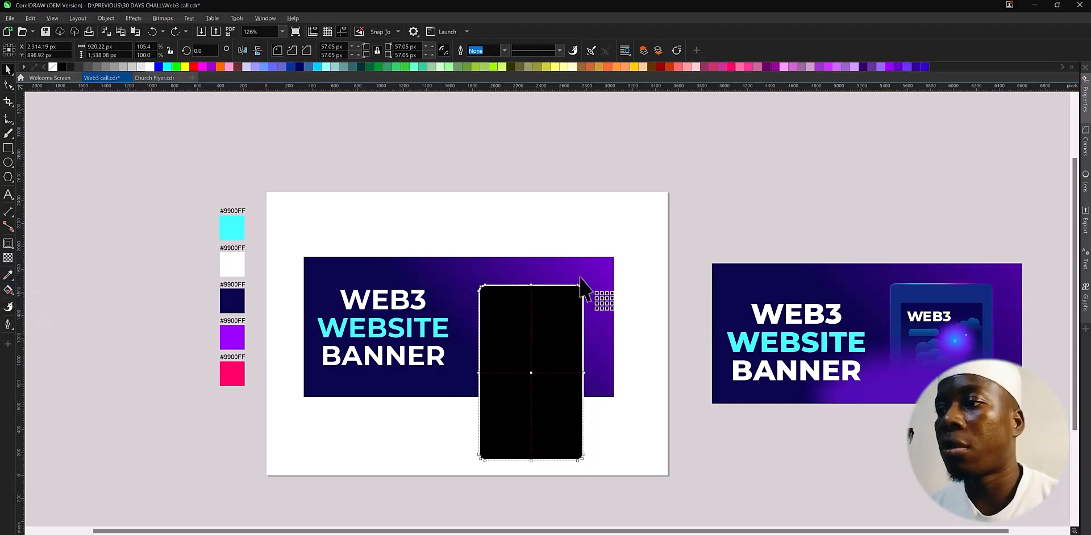
pyautogui.scroll(1, 554, 284)
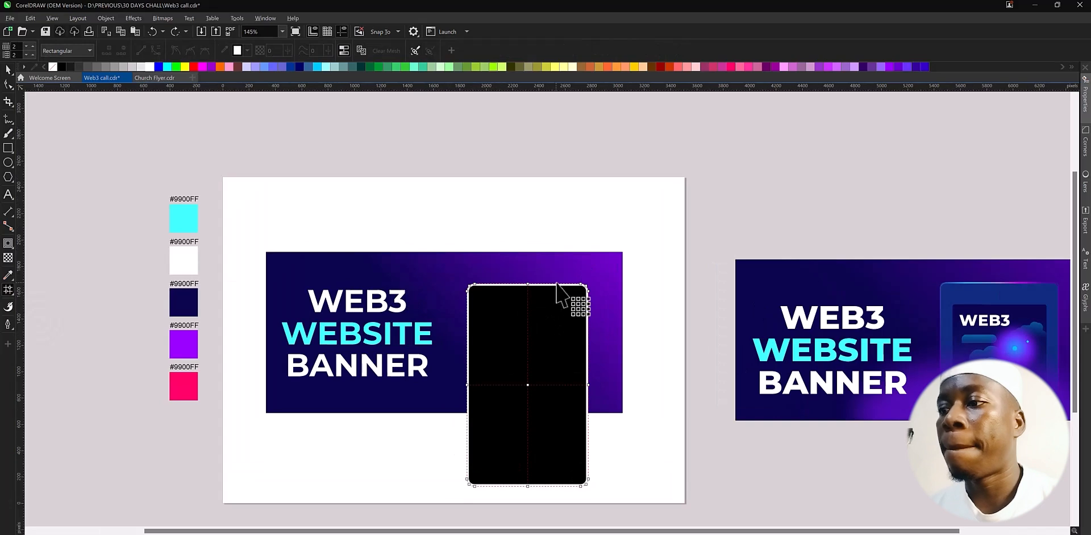
pyautogui.doubleClick(559, 386)
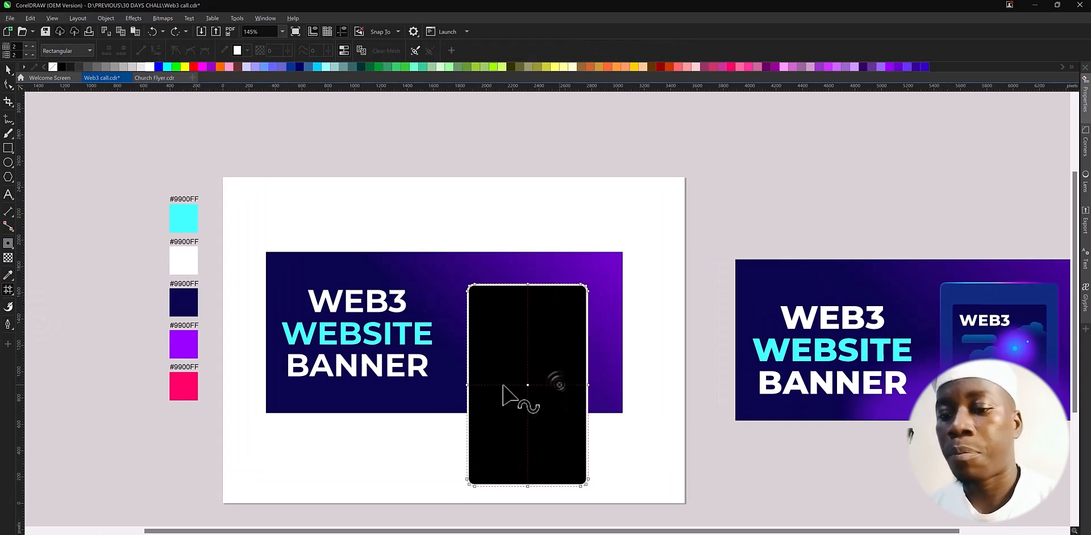
pyautogui.hotkey('ctrl', 'z')
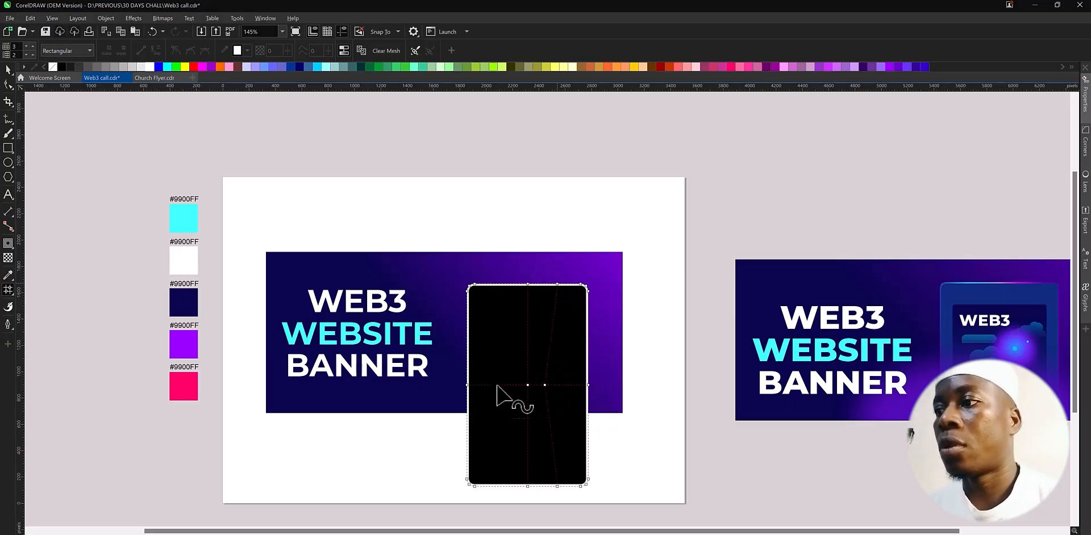
pyautogui.doubleClick(494, 283)
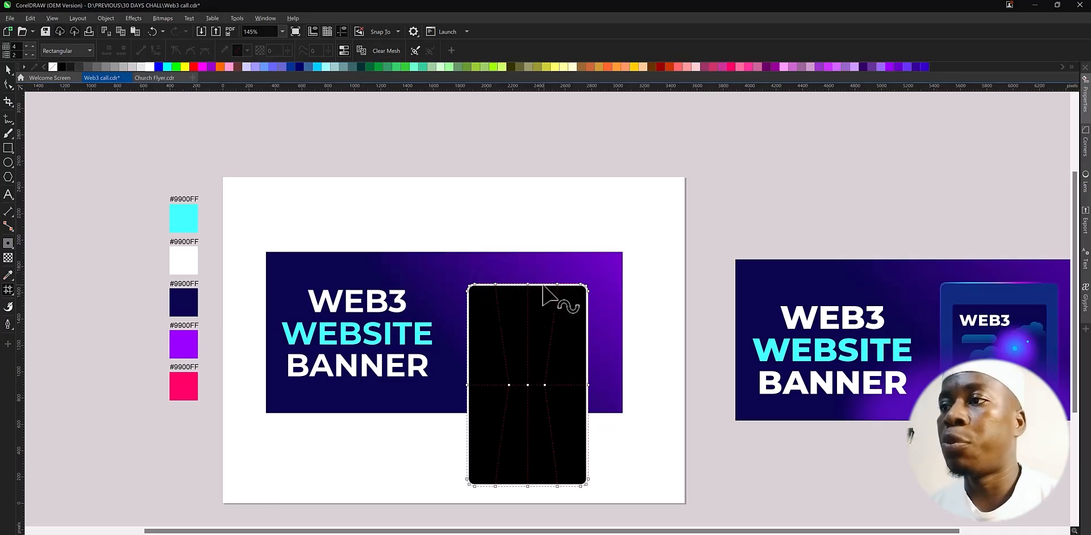
pyautogui.moveTo(515, 274); pyautogui.dragTo(573, 294)
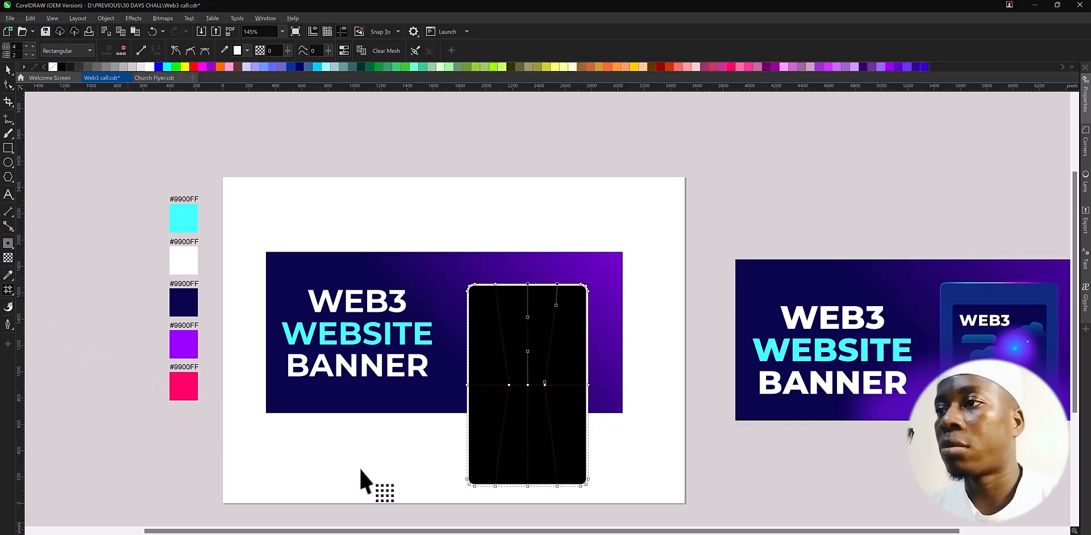
pyautogui.press('space')
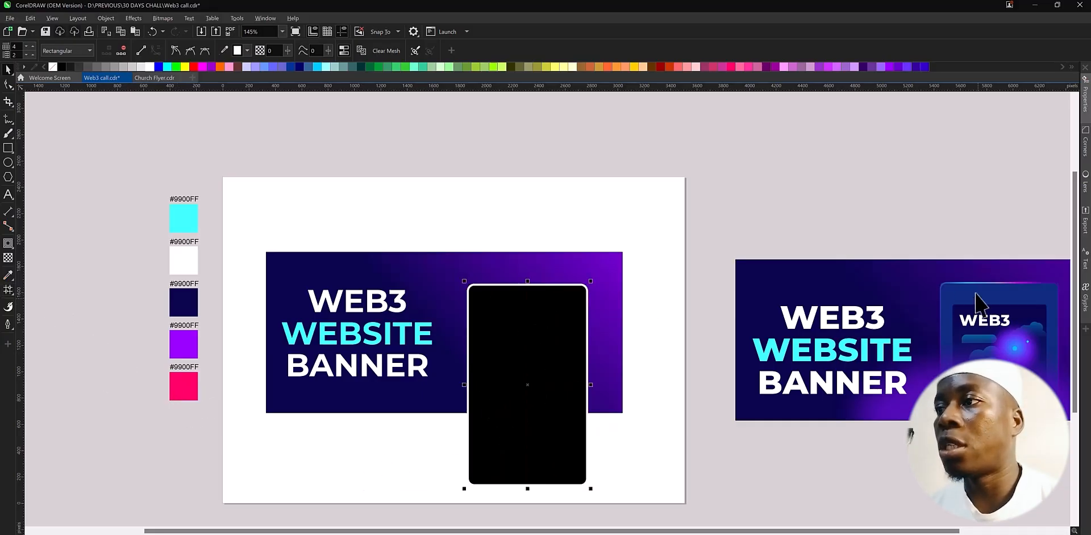
# Recolor the meshed outer rectangle blue to match the card frame in the reference banner
pyautogui.press('z')
pyautogui.moveTo(934, 278); pyautogui.dragTo(955, 314)
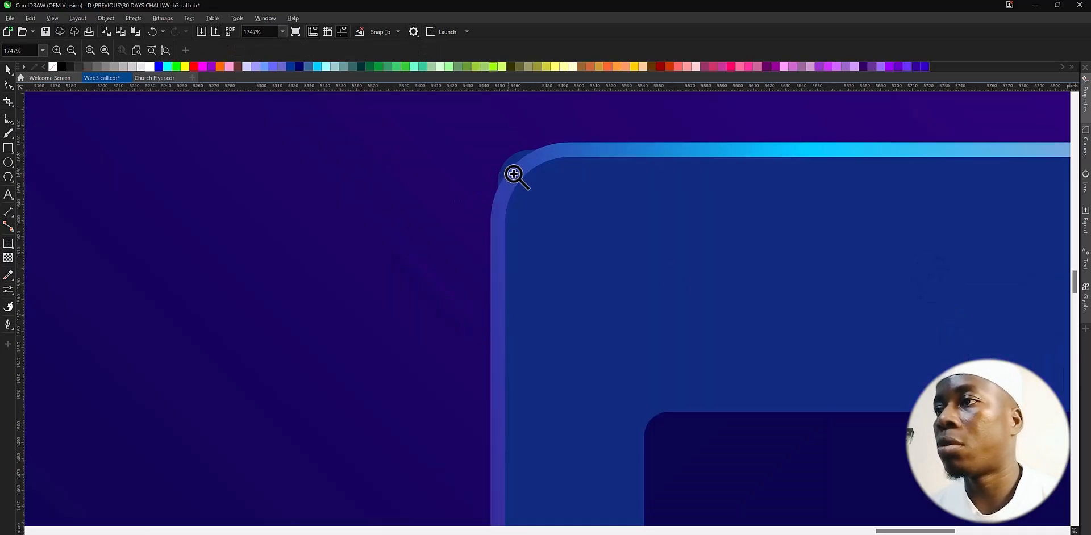
pyautogui.keyDown('shift'); pyautogui.click(498, 241); pyautogui.keyUp('shift')
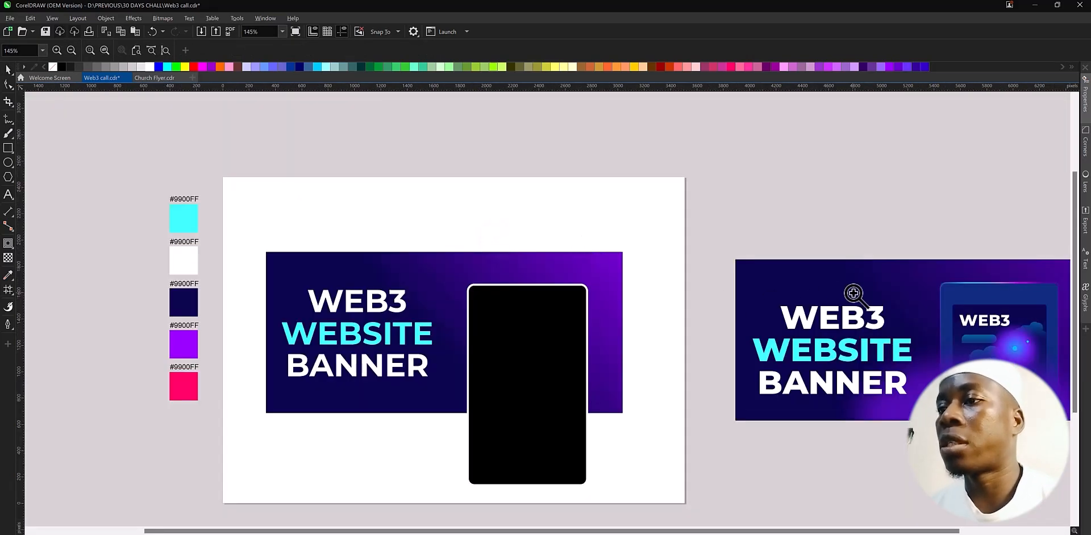
pyautogui.moveTo(931, 318); pyautogui.dragTo(965, 397)
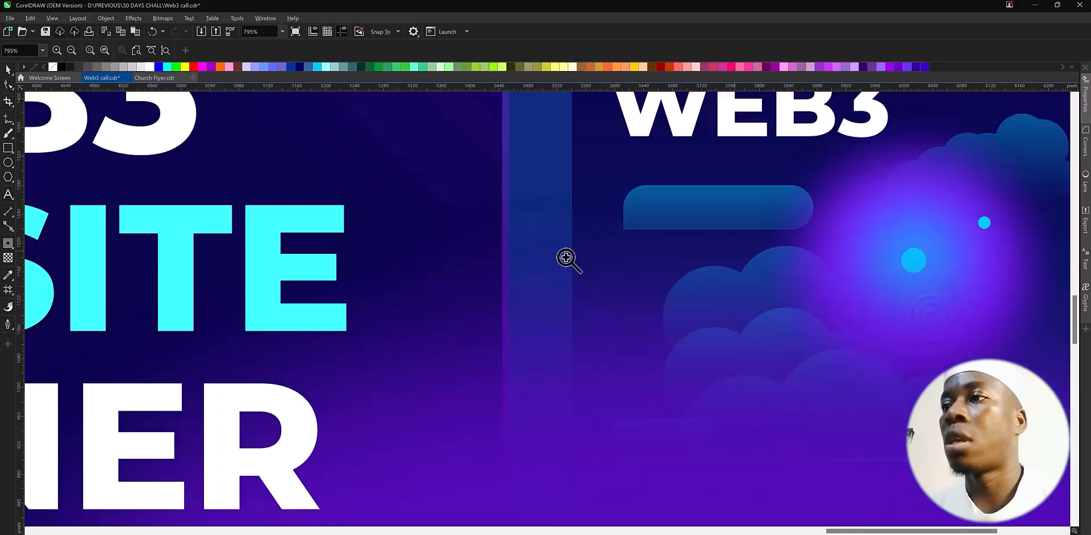
pyautogui.keyDown('shift'); pyautogui.click(664, 260); pyautogui.keyUp('shift')
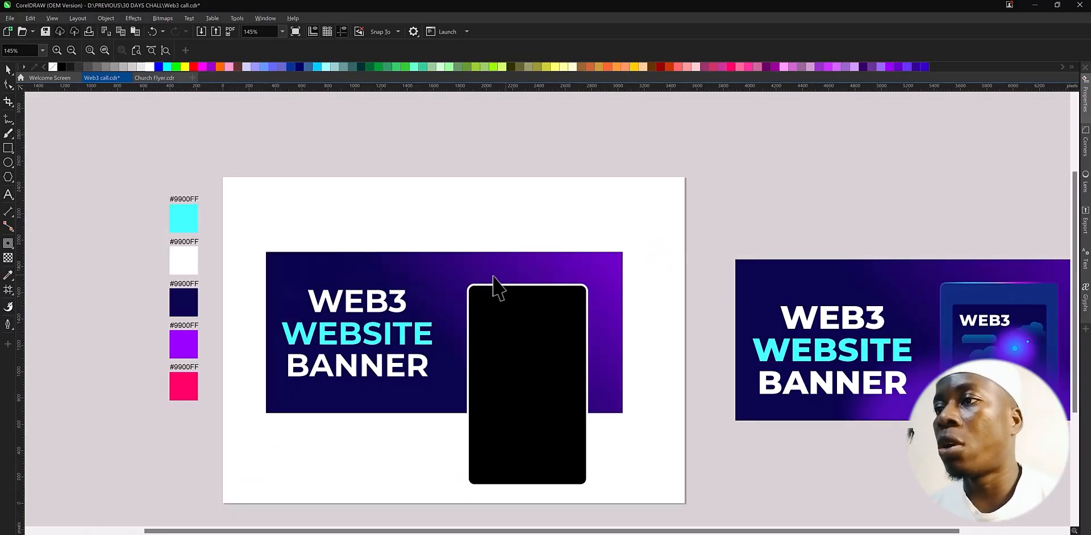
pyautogui.press('space')
pyautogui.click(487, 293)
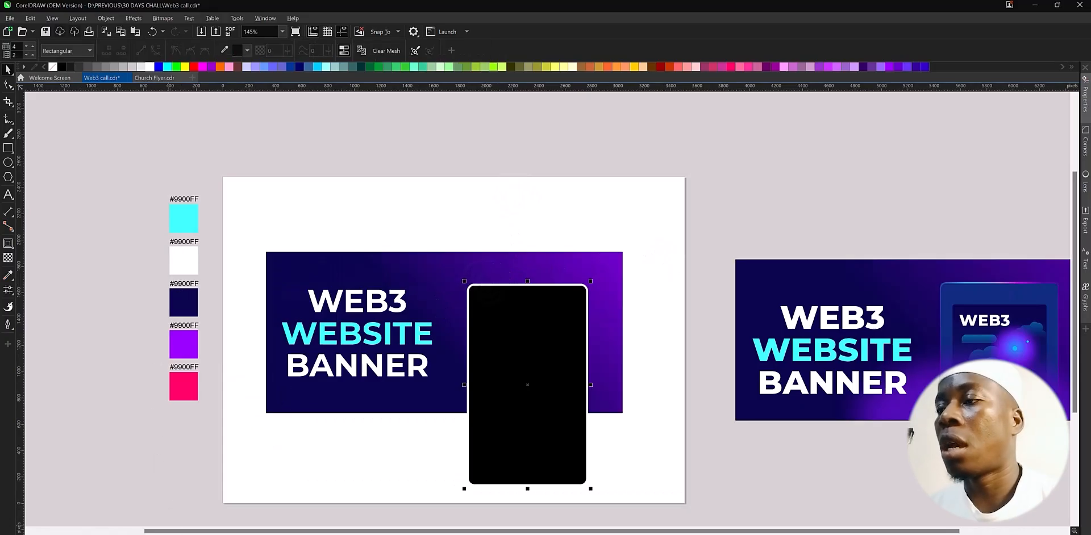
pyautogui.rightClick(161, 533)
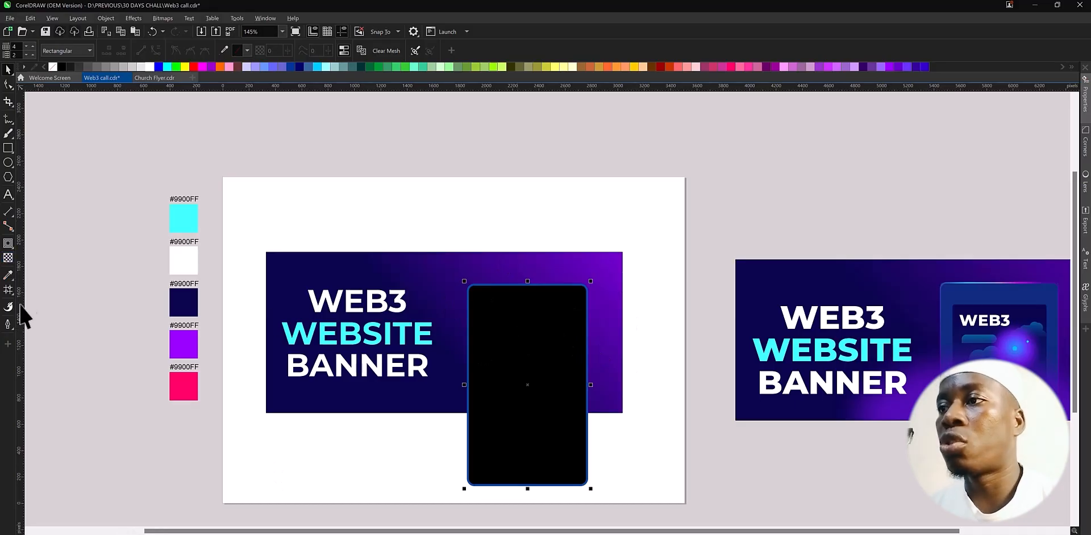
# Color the mesh nodes along the right part of the outer rectangle's top edge pink, up to the corner
pyautogui.moveTo(569, 264); pyautogui.dragTo(490, 331)
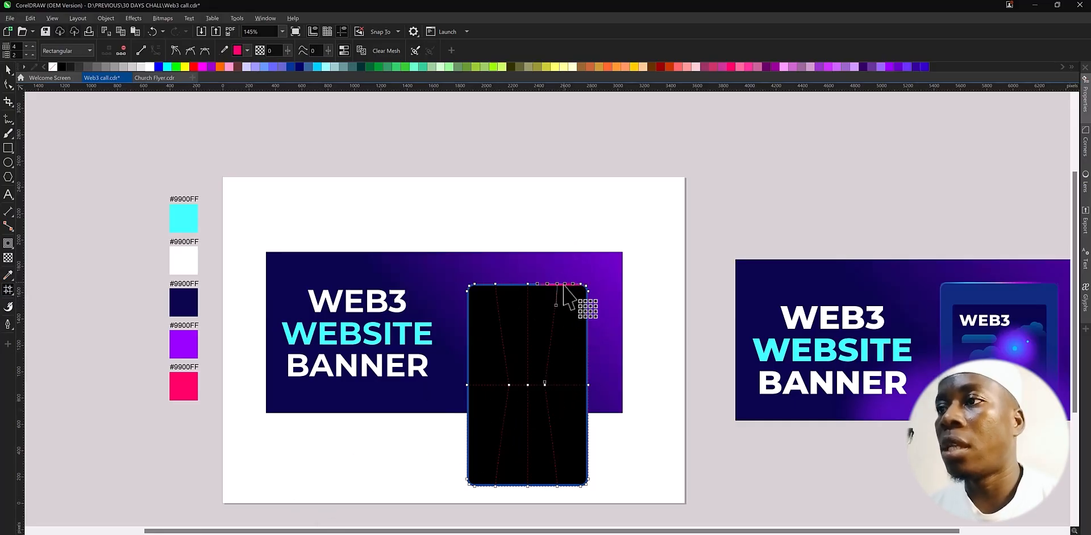
pyautogui.scroll(-1, 563, 287)
pyautogui.scroll(6, 562, 287)
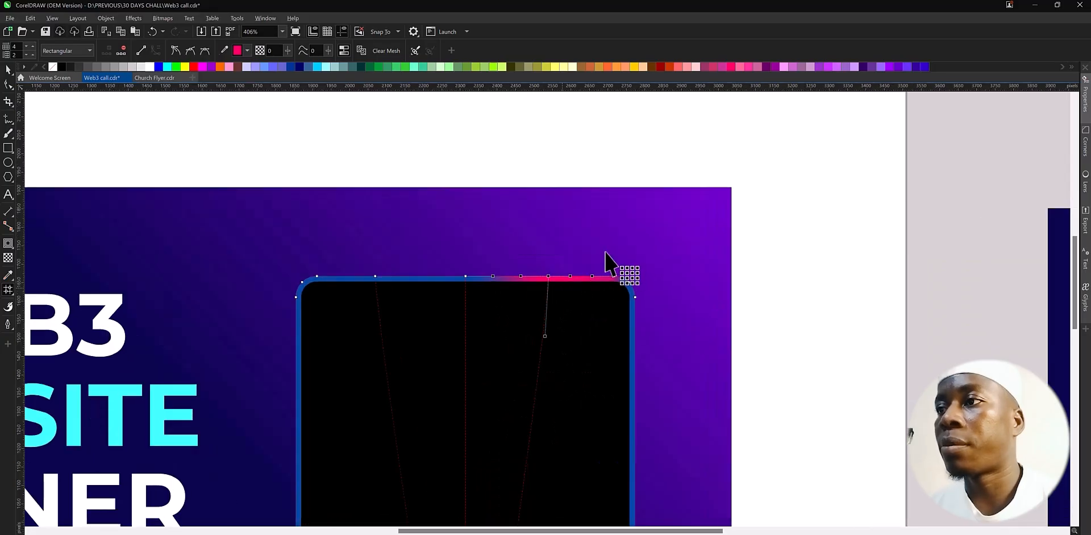
pyautogui.moveTo(623, 264); pyautogui.dragTo(597, 312)
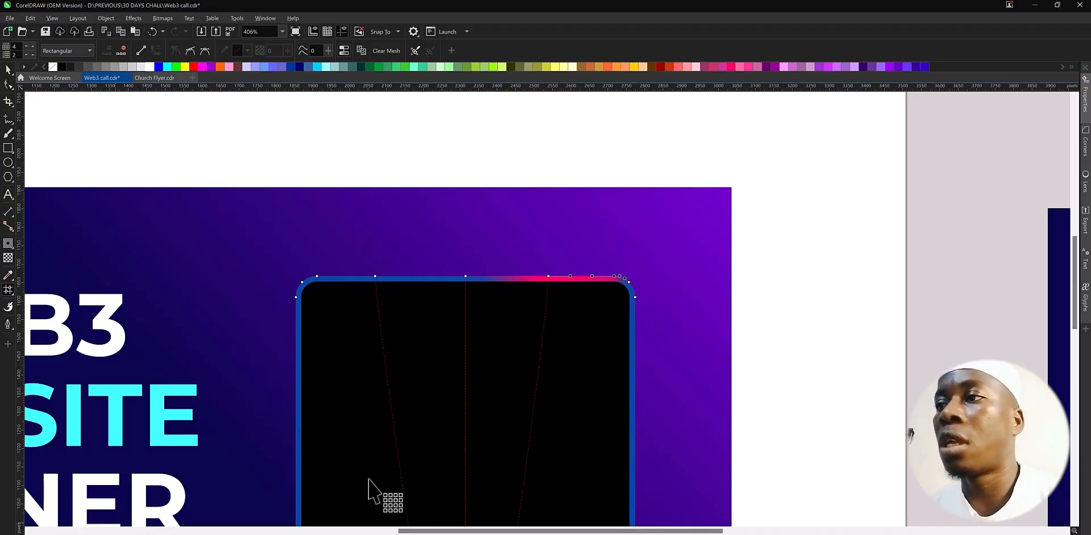
# Add a vertical mesh line near the frame's upper-right corner and color the top-edge mesh node left of centre cyan
pyautogui.click(548, 277)
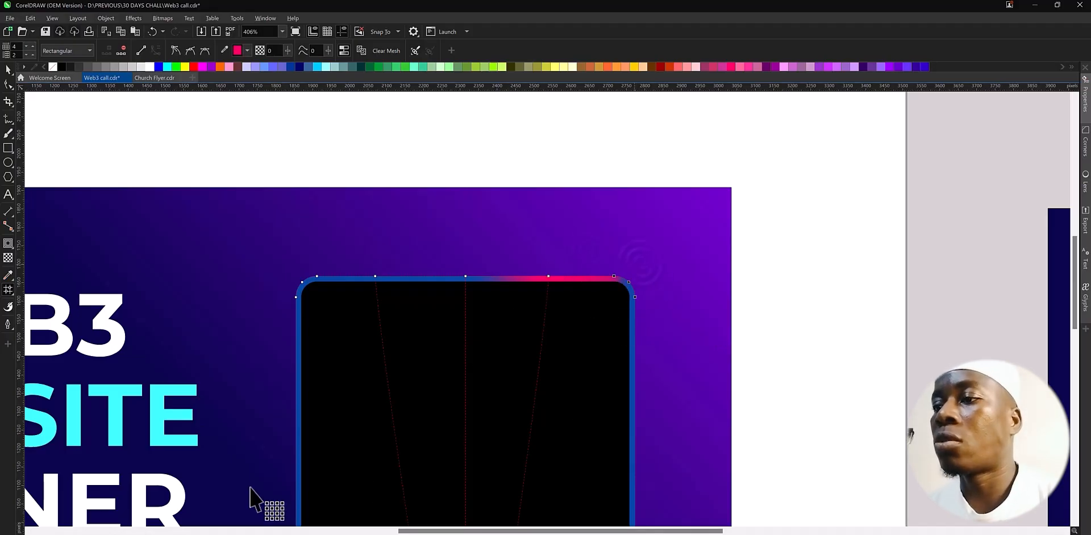
pyautogui.doubleClick(603, 277)
pyautogui.click(465, 277)
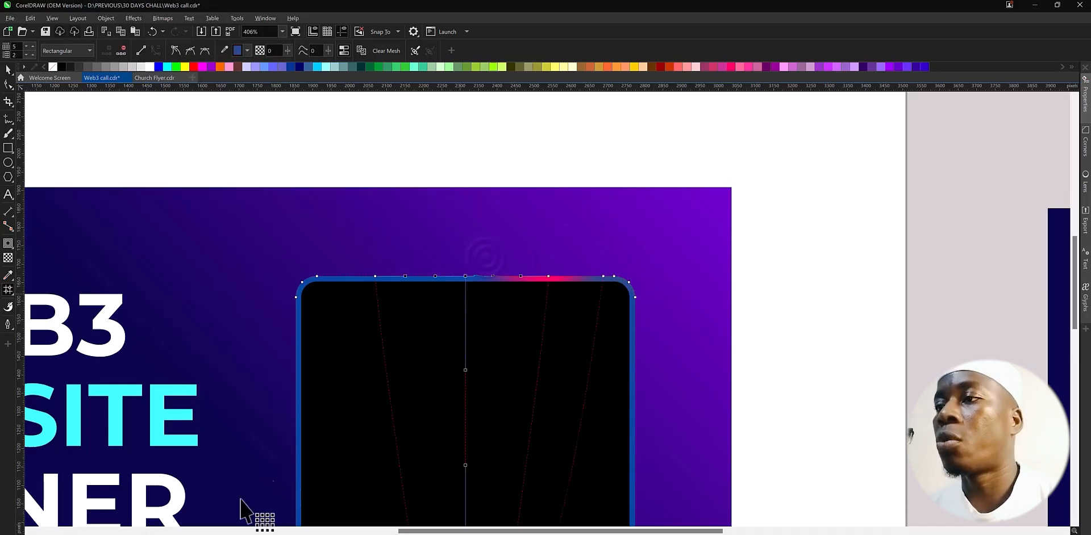
pyautogui.click(375, 276)
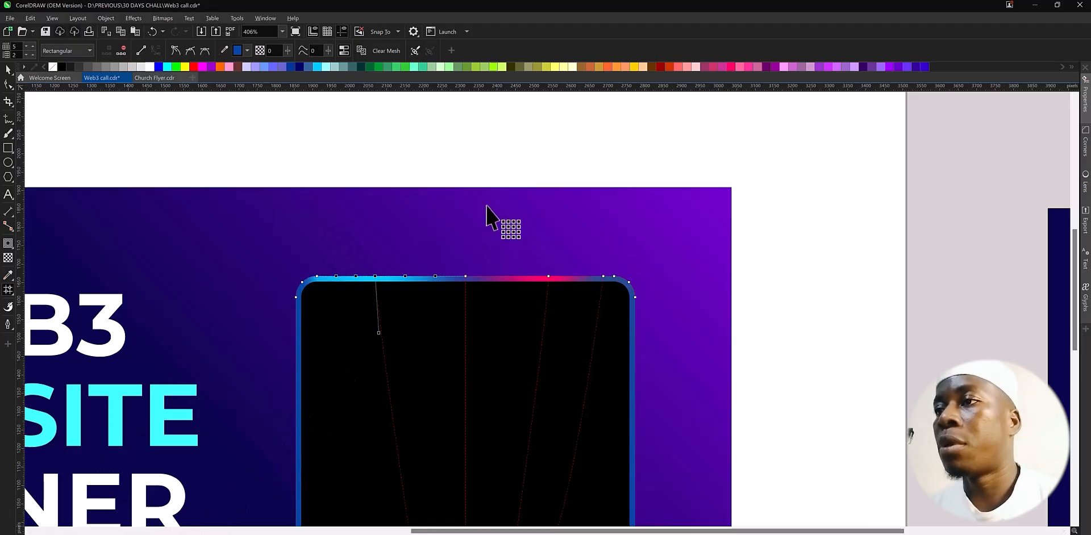
# Compare the colors along the frame's top edge with the glowing card edge in the reference banner
pyautogui.scroll(-3, 492, 212)
pyautogui.click(476, 242)
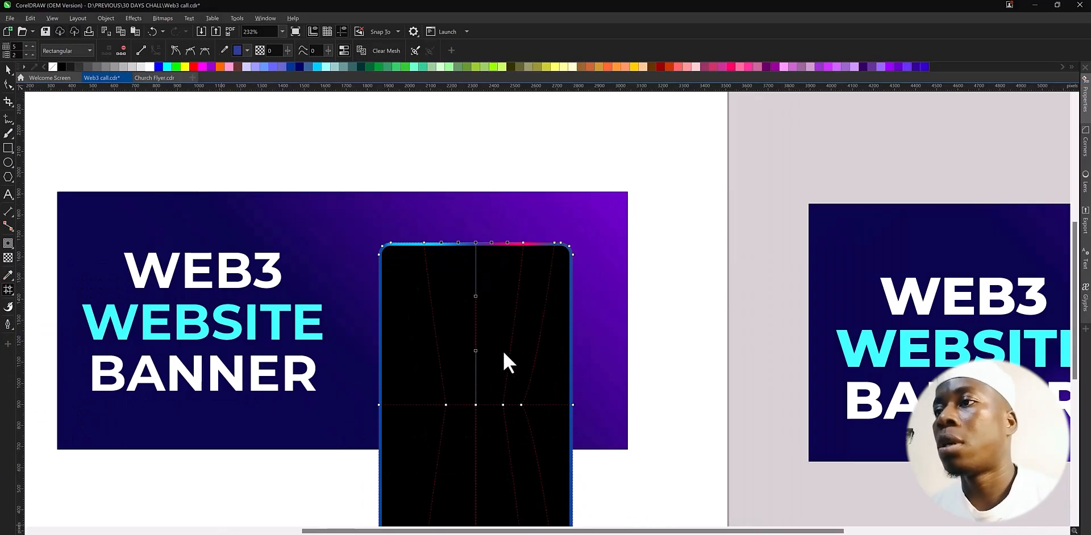
pyautogui.press('space')
pyautogui.click(632, 157)
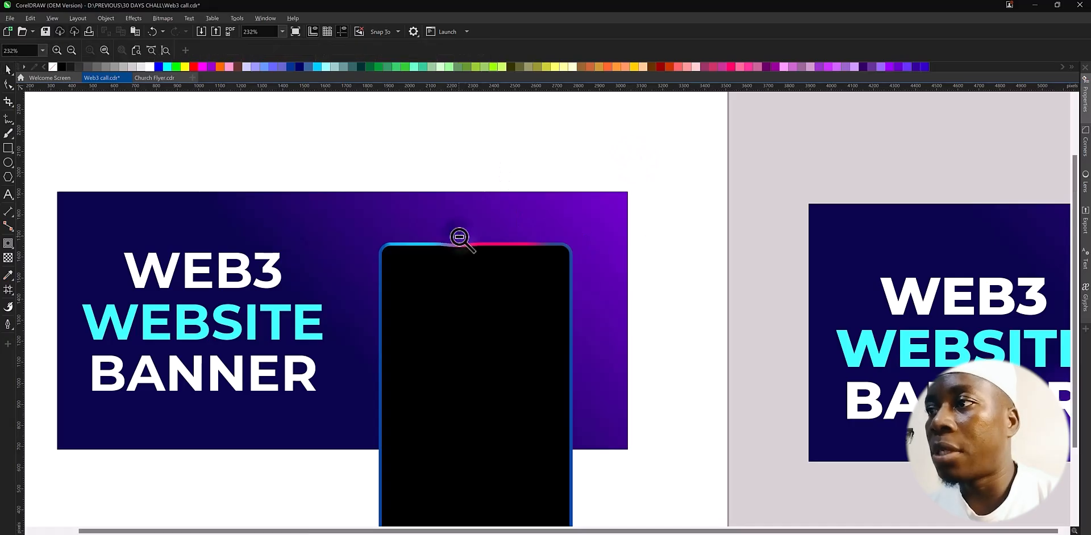
pyautogui.press('F3')
pyautogui.moveTo(908, 281); pyautogui.dragTo(917, 288)
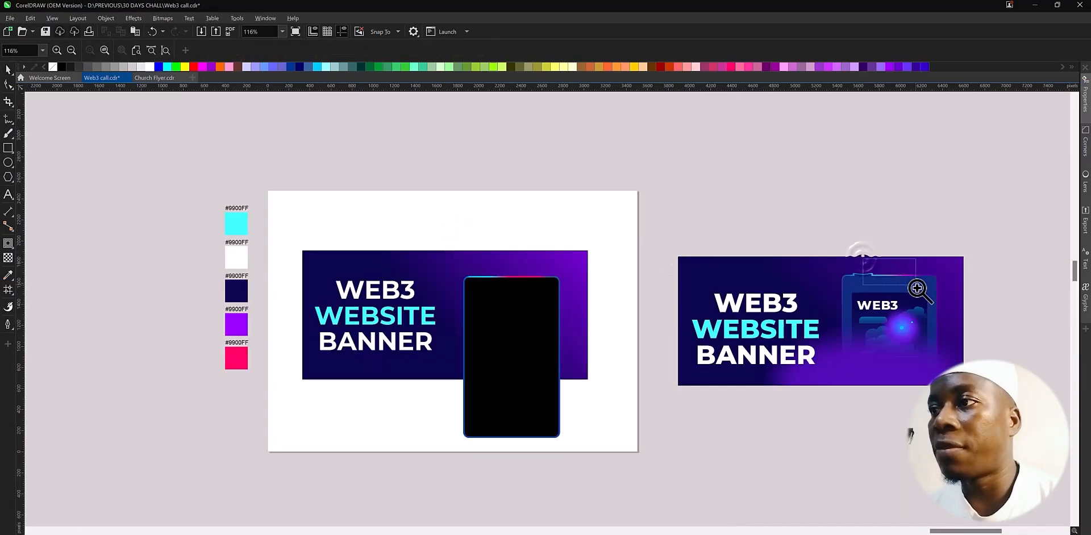
pyautogui.rightClick(640, 348)
pyautogui.moveTo(478, 262); pyautogui.dragTo(555, 296)
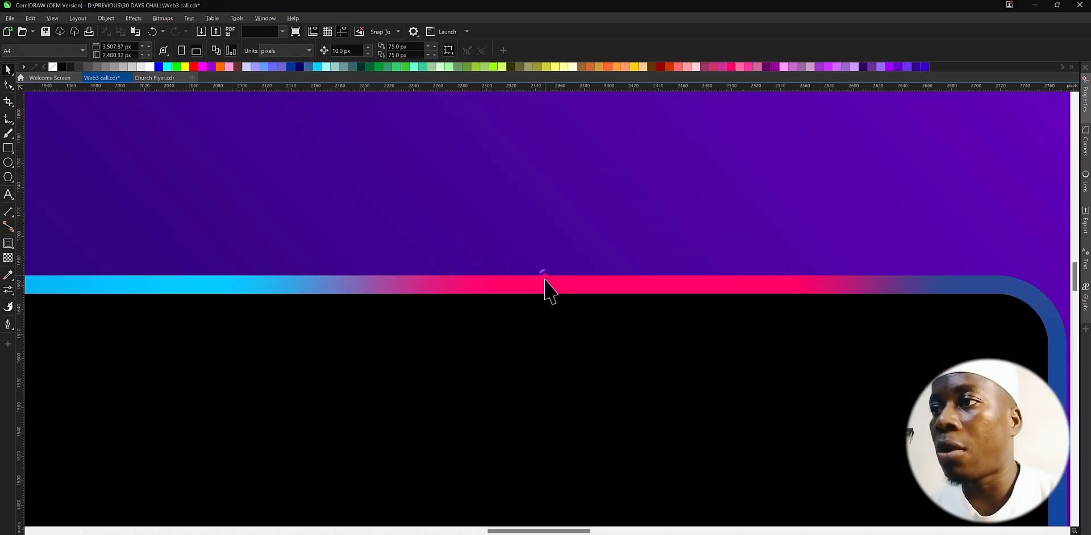
# Recolor the mesh node at the centre of the frame's top edge purple-pink to blend the cyan and pink
pyautogui.press('g')
pyautogui.click(506, 281)
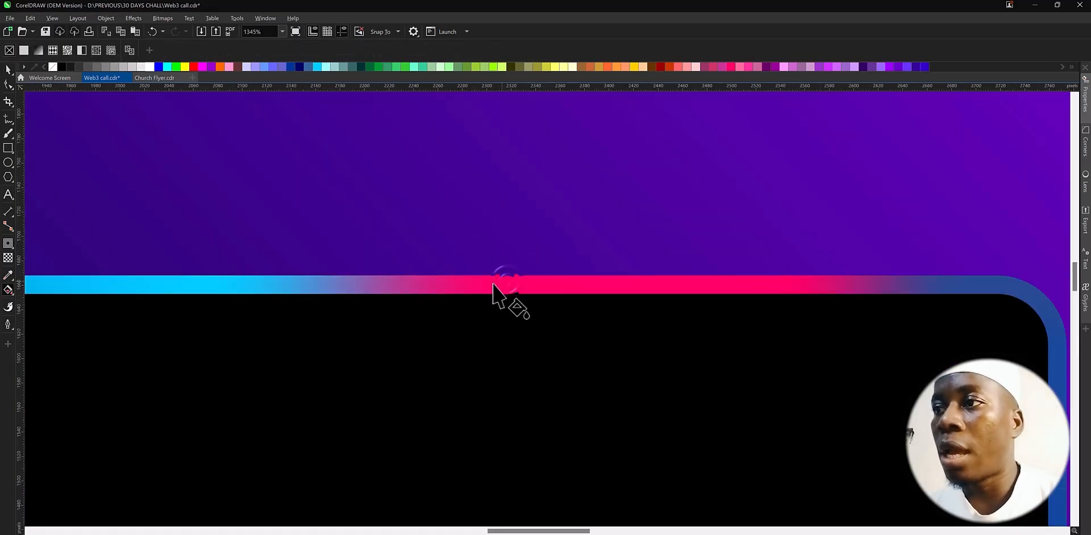
pyautogui.press('m')
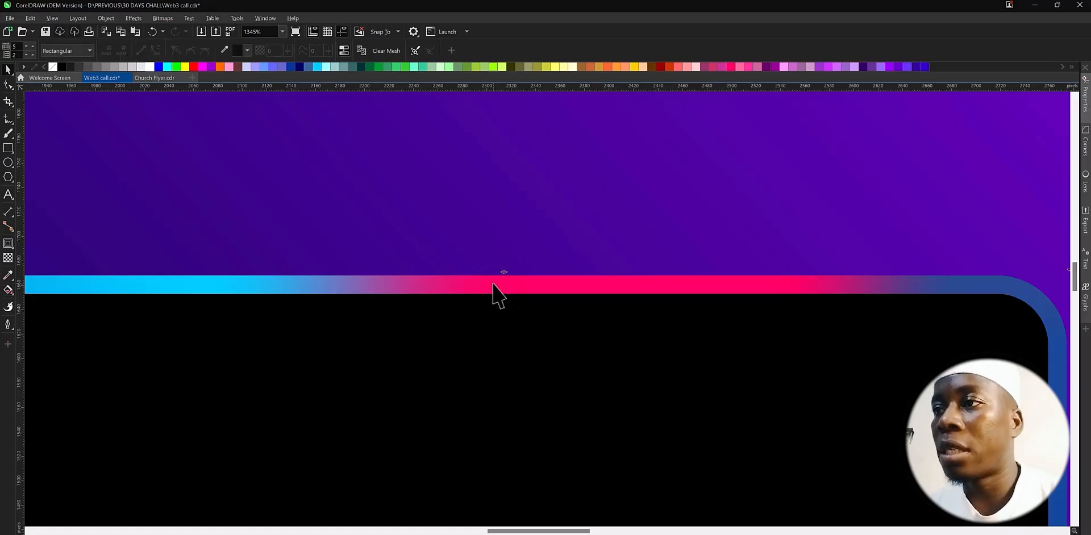
pyautogui.press('g')
pyautogui.click(9, 307)
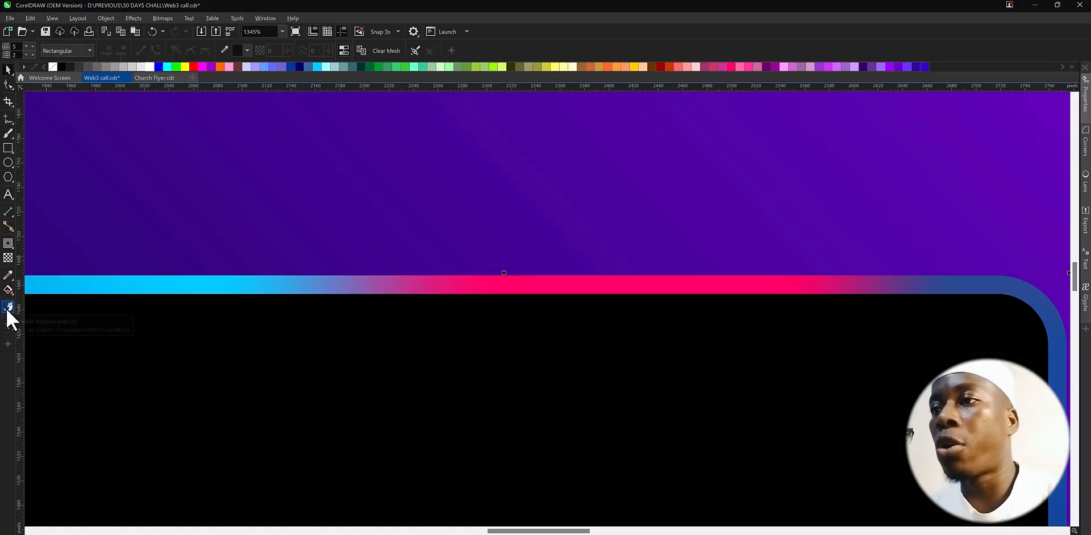
pyautogui.click(7, 291)
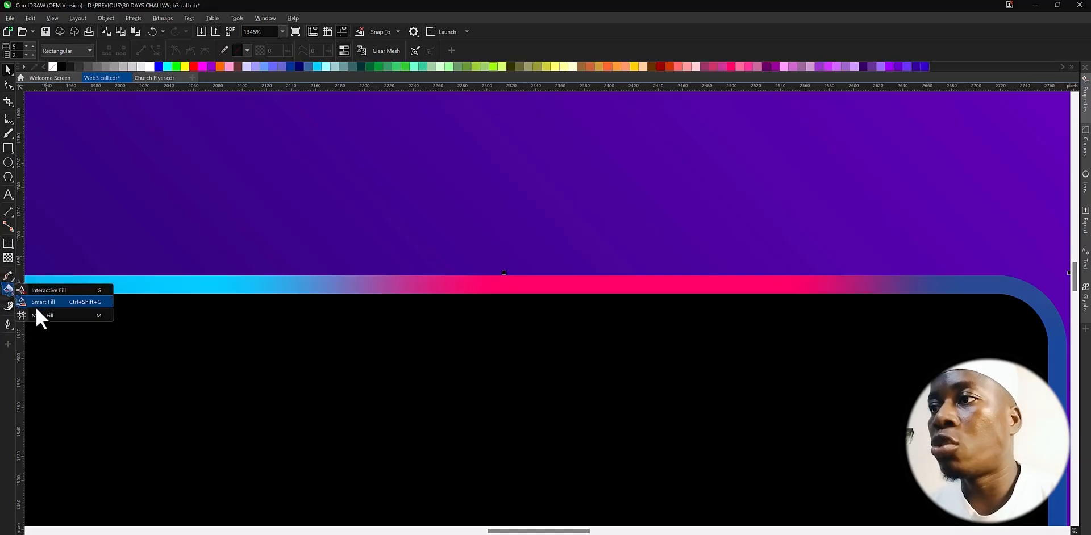
pyautogui.click(37, 314)
pyautogui.moveTo(519, 260); pyautogui.dragTo(445, 341)
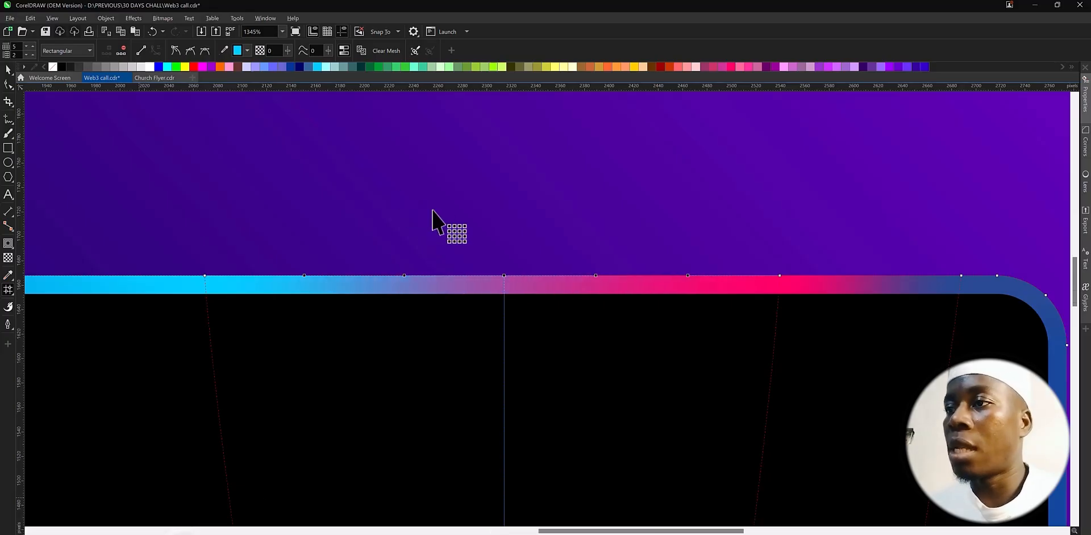
# Color the middle row of mesh nodes across the outer rectangle purple (R153 G0 B255)
pyautogui.scroll(-4, 434, 223)
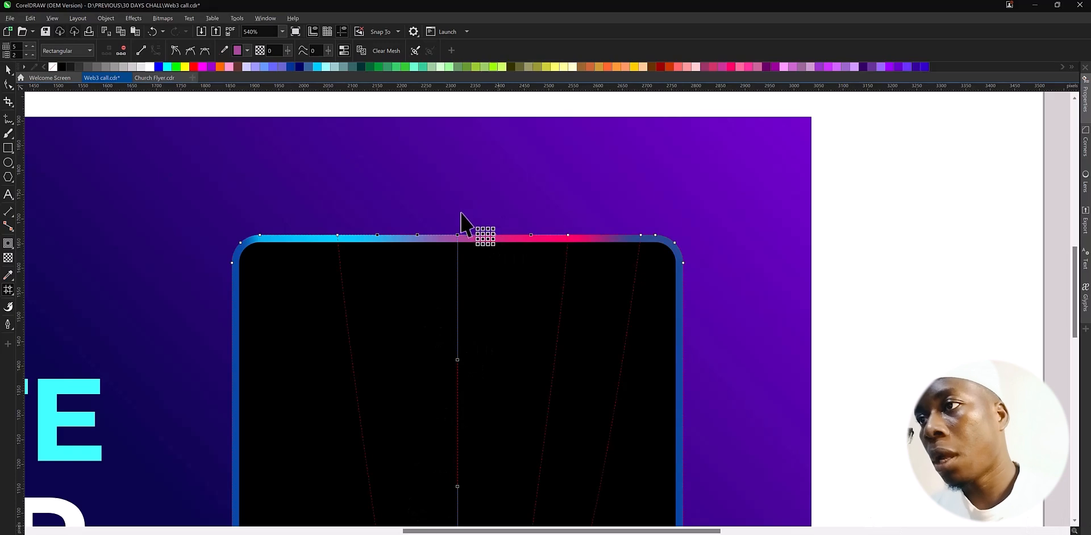
pyautogui.scroll(-2, 455, 210)
pyautogui.scroll(-2, 452, 210)
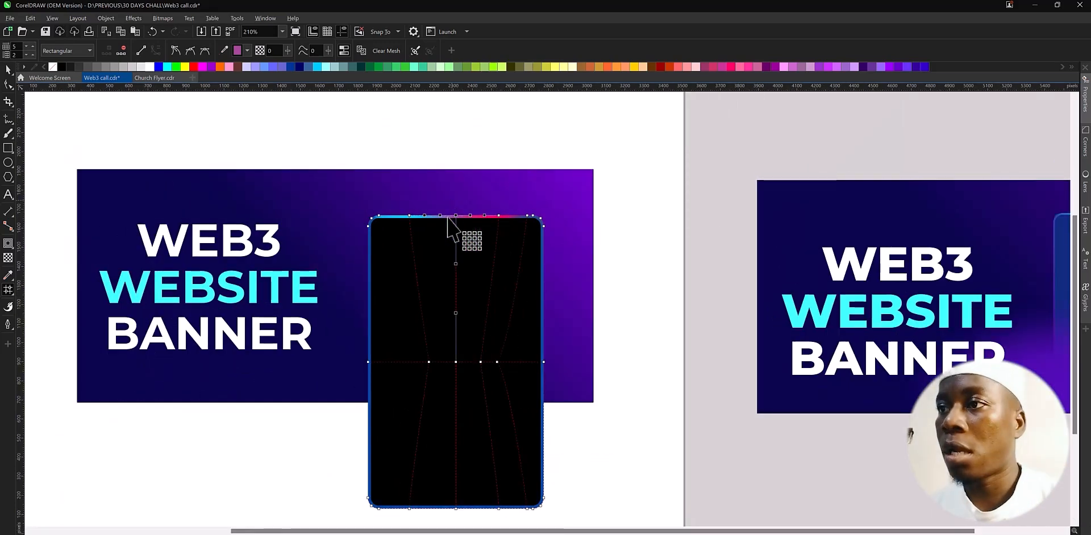
pyautogui.scroll(-1, 450, 223)
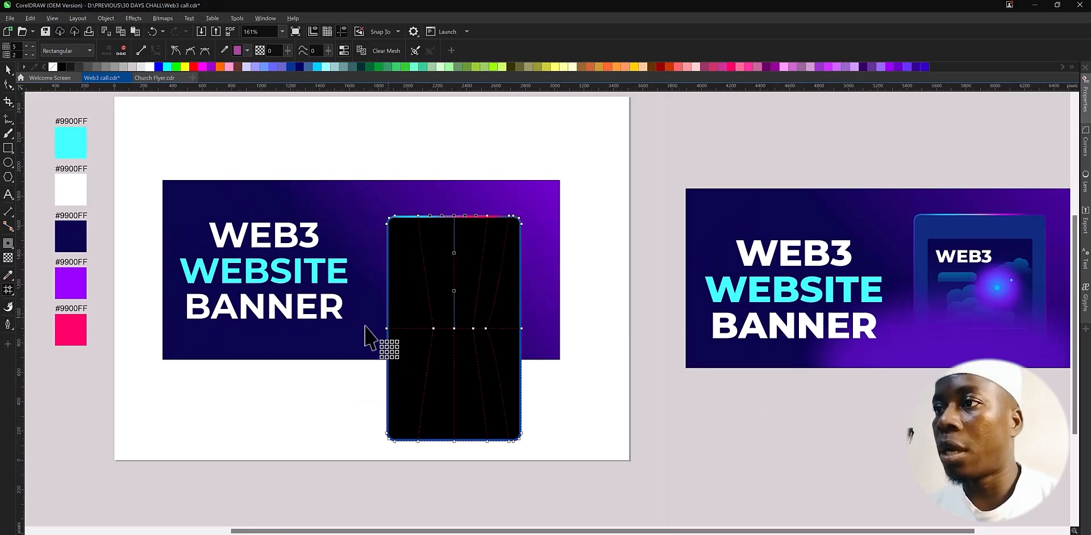
pyautogui.moveTo(364, 321); pyautogui.dragTo(537, 349)
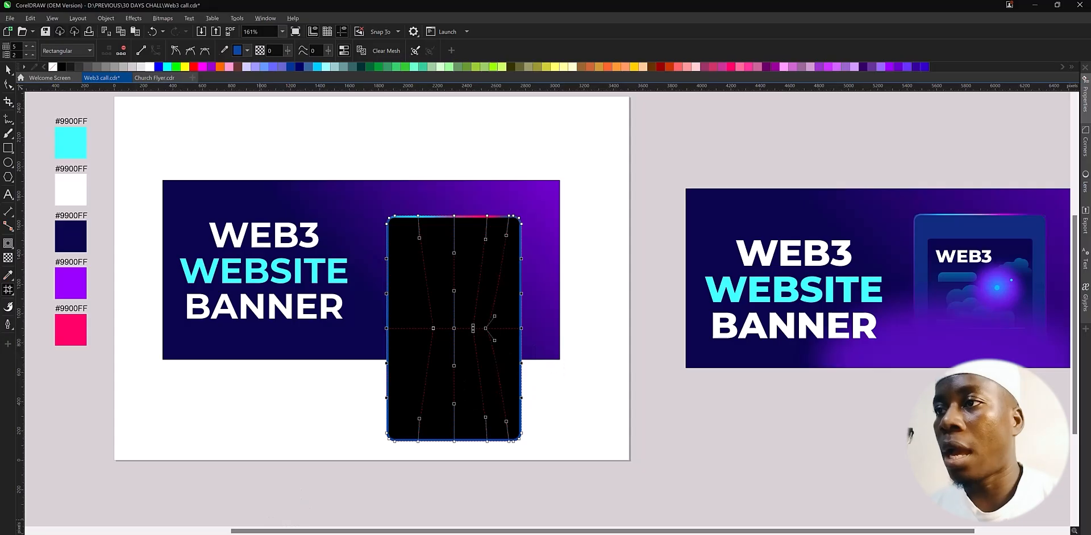
pyautogui.press('space')
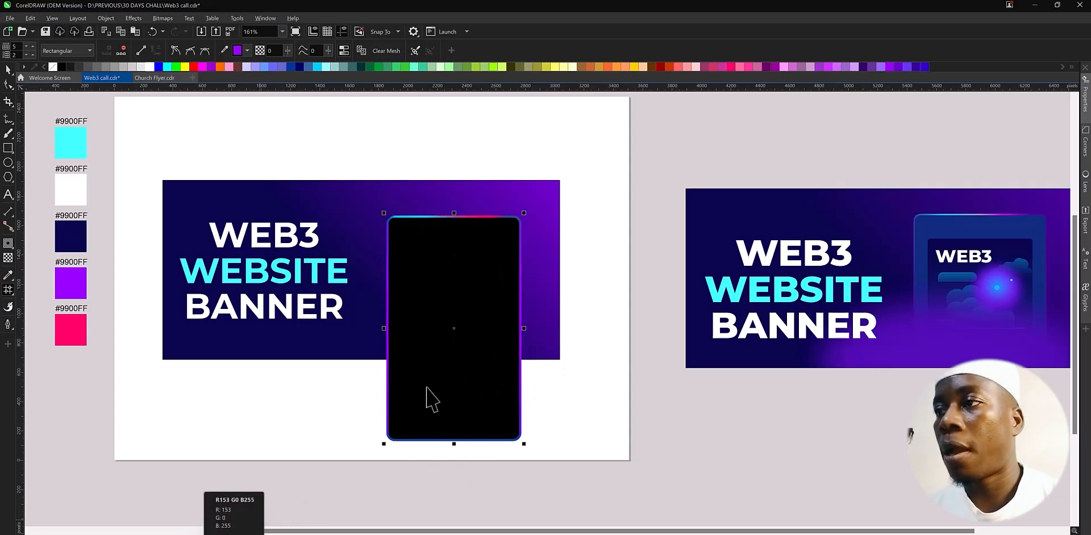
pyautogui.press('space')
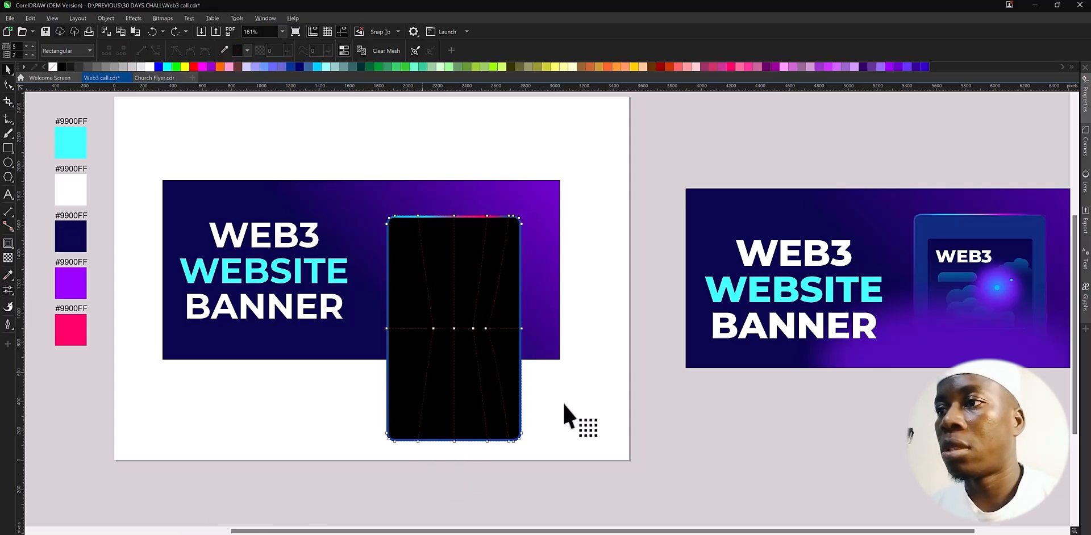
pyautogui.moveTo(367, 307); pyautogui.dragTo(559, 363)
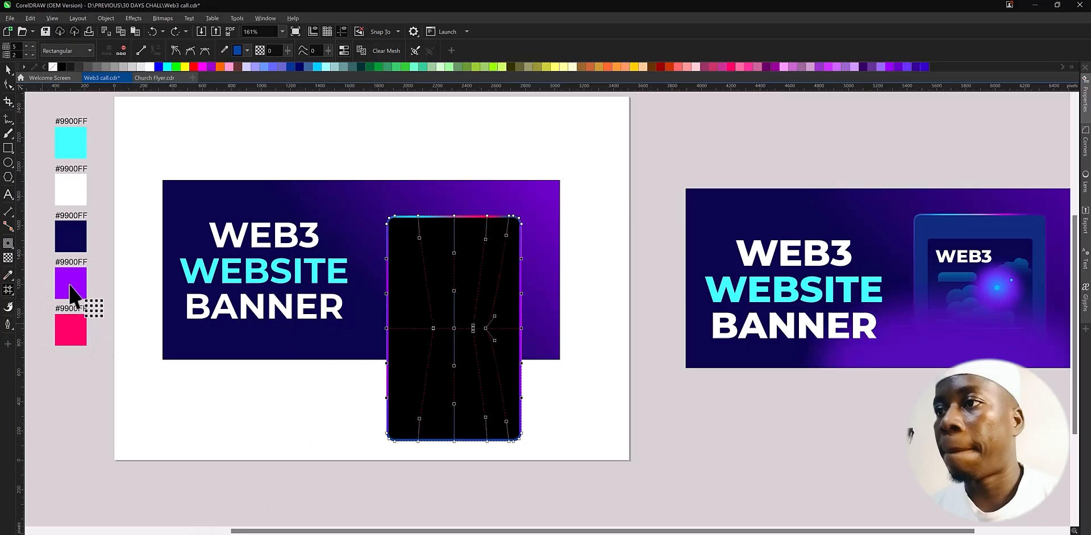
pyautogui.press('space')
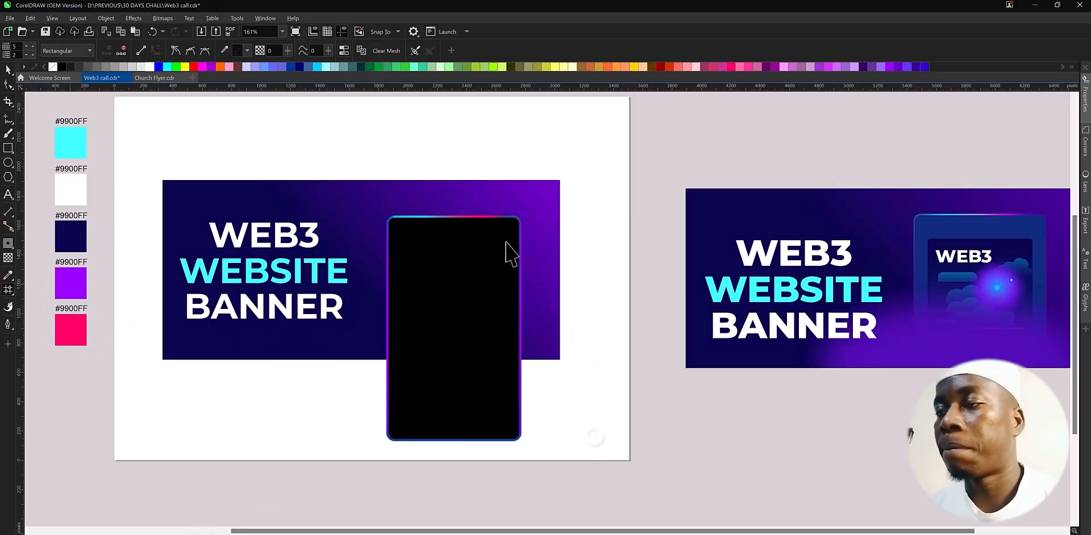
pyautogui.press('space')
pyautogui.press('space')
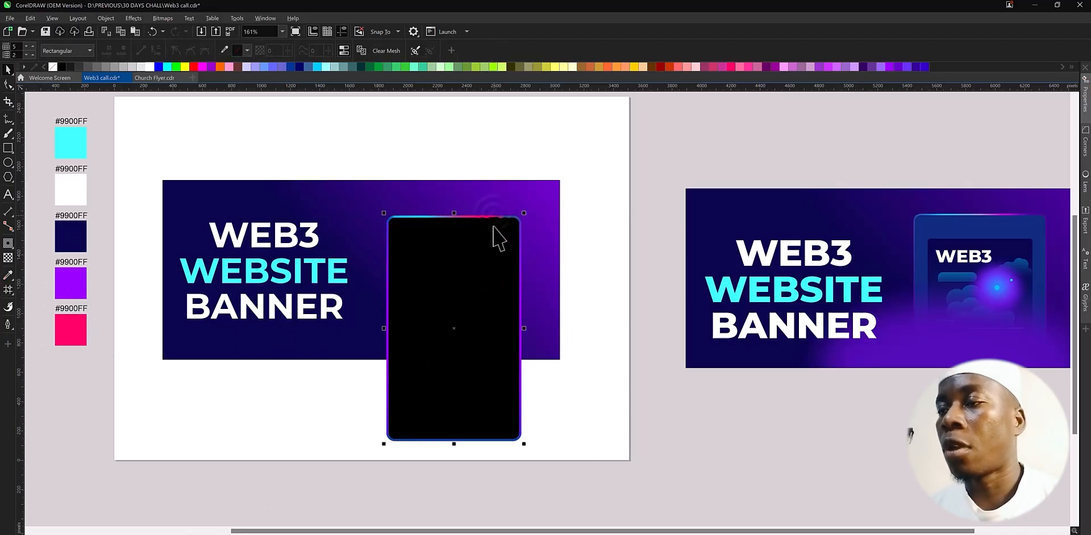
# Move the black inner shape aside to inspect the mesh colors of the outer rectangle
pyautogui.click(487, 216)
pyautogui.moveTo(486, 223)
pyautogui.mouseDown()
pyautogui.moveTo(475, 326)
pyautogui.moveTo(486, 240)
pyautogui.mouseUp()
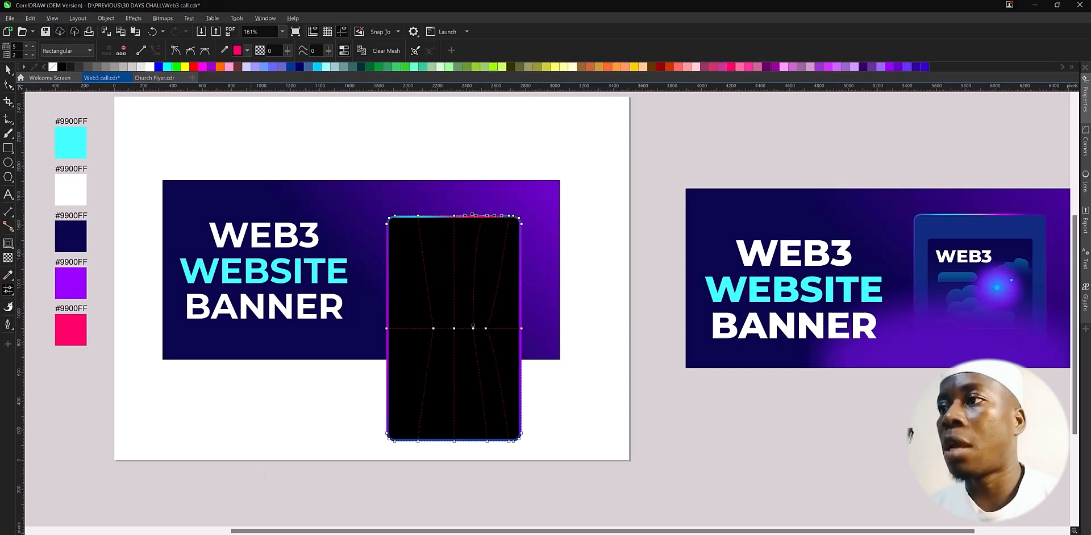
pyautogui.press('space')
pyautogui.moveTo(437, 335); pyautogui.dragTo(556, 334)
pyautogui.click(596, 382)
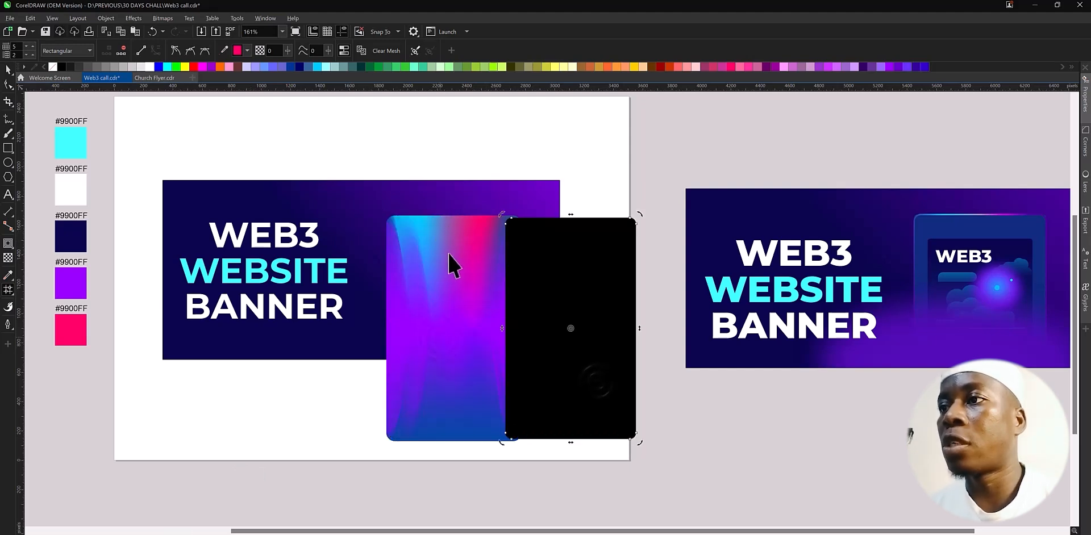
pyautogui.hotkey('ctrl', 'z')
pyautogui.click(613, 393)
pyautogui.moveTo(492, 271); pyautogui.dragTo(653, 287)
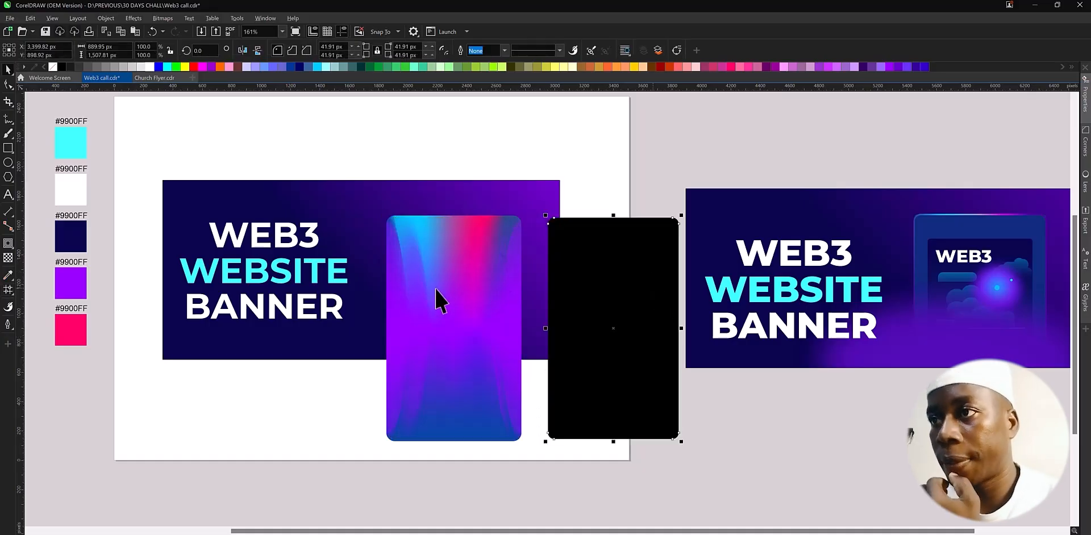
# Return the black inner shape to its place inside the frame and fill it dark blue like the reference card
pyautogui.hotkey('ctrl', 'z')
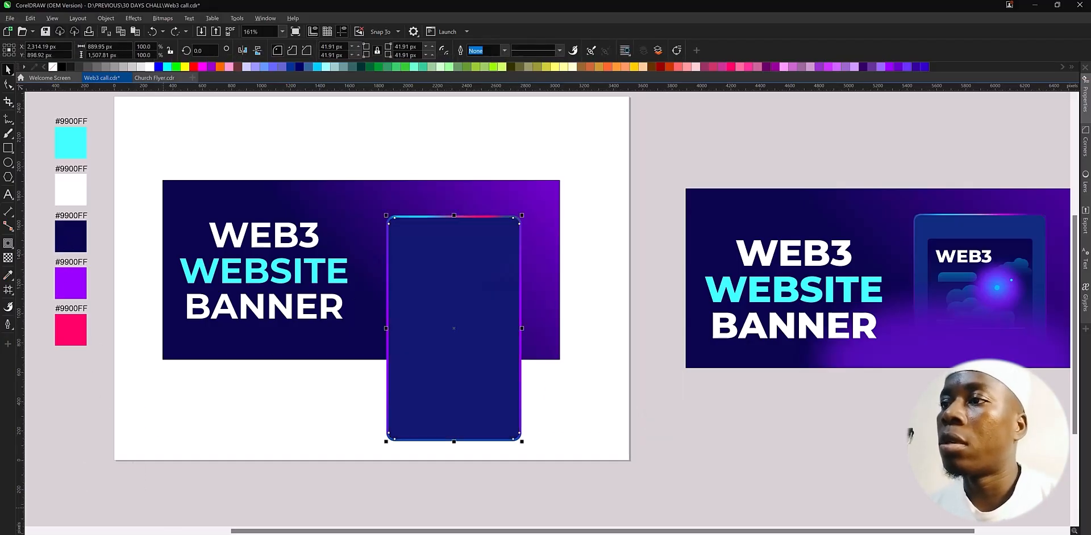
pyautogui.click(536, 409)
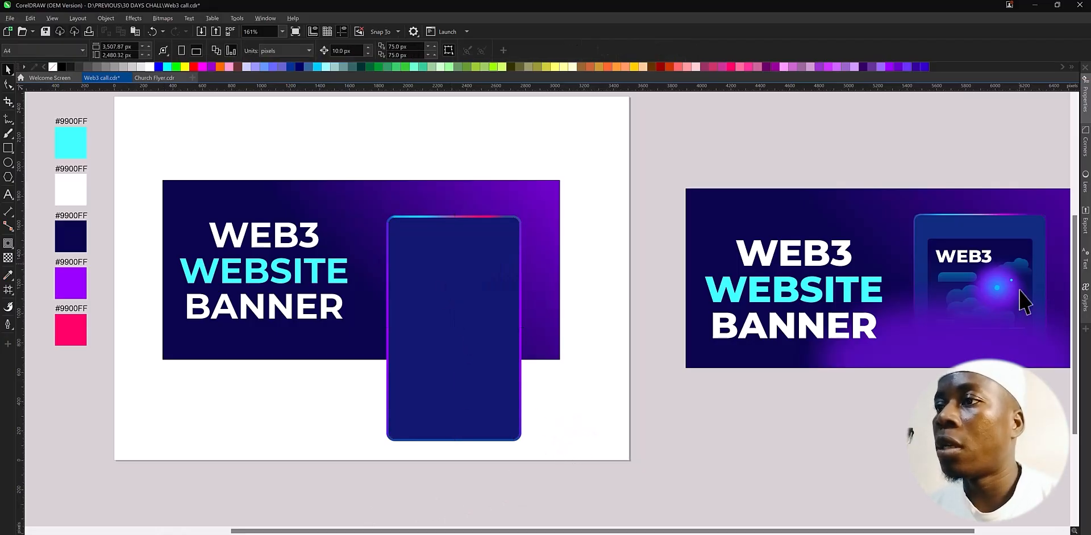
# Add a one-step inward contour of about 83.95 px to the dark blue card and break the contour apart
pyautogui.click(463, 296)
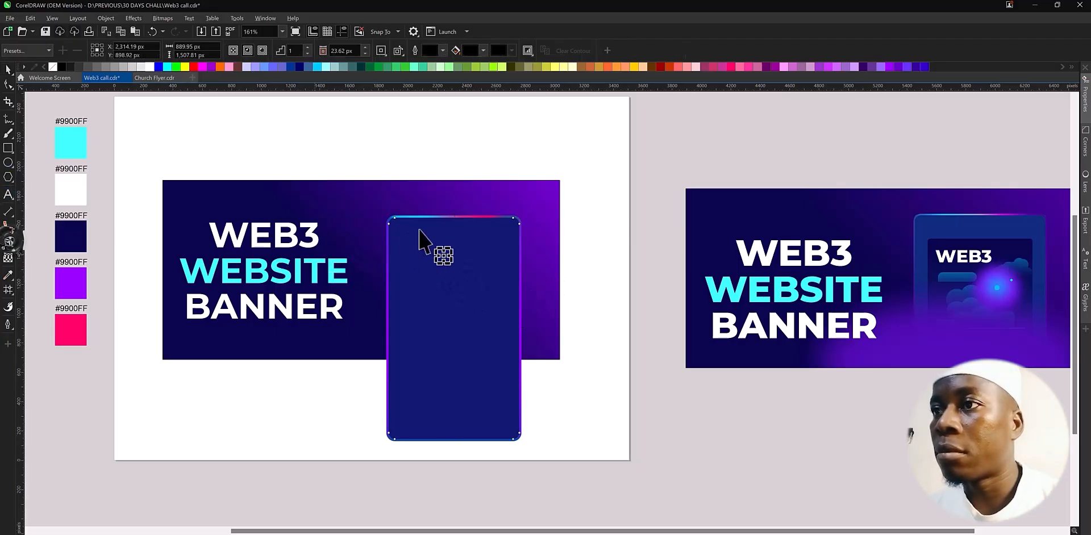
pyautogui.moveTo(435, 225); pyautogui.dragTo(521, 231)
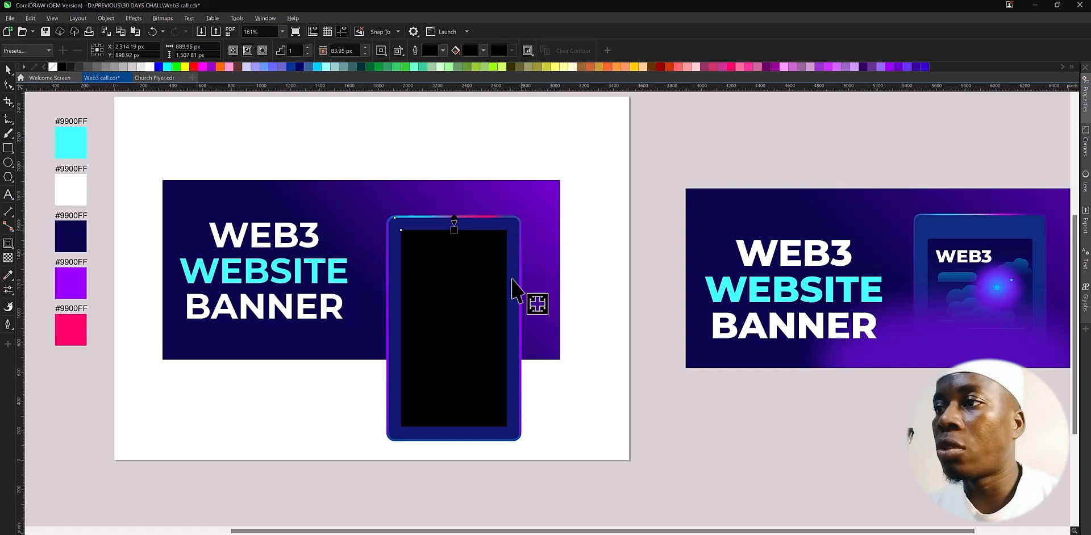
pyautogui.rightClick(471, 330)
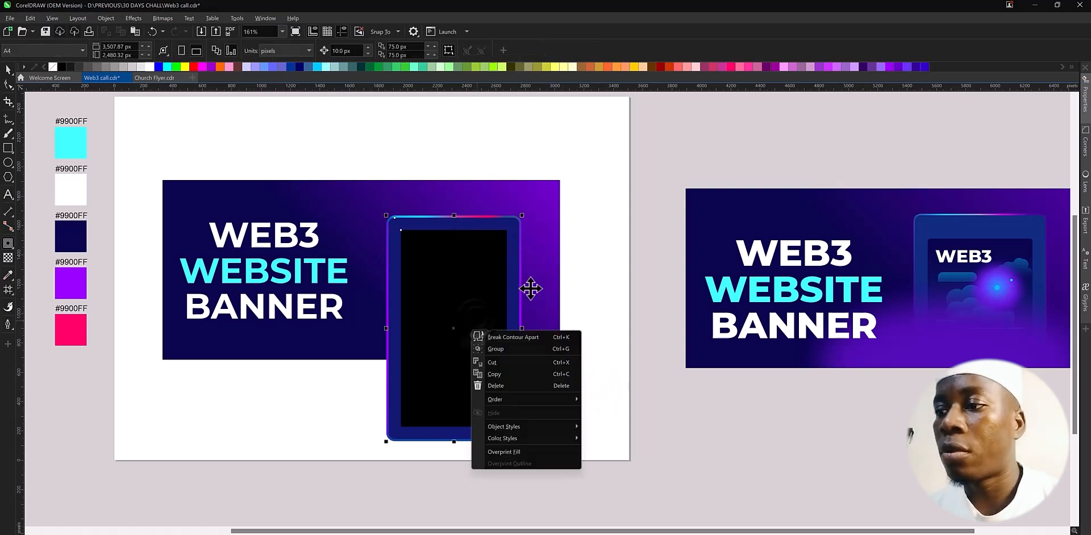
pyautogui.click(537, 338)
# Lower the black inner rectangle's upper edge to a height of about 1,222 px and round its corners to about 25 px
pyautogui.click(385, 295)
pyautogui.click(454, 279)
pyautogui.moveTo(454, 227)
pyautogui.mouseDown()
pyautogui.moveTo(455, 254)
pyautogui.moveTo(462, 243)
pyautogui.mouseUp()
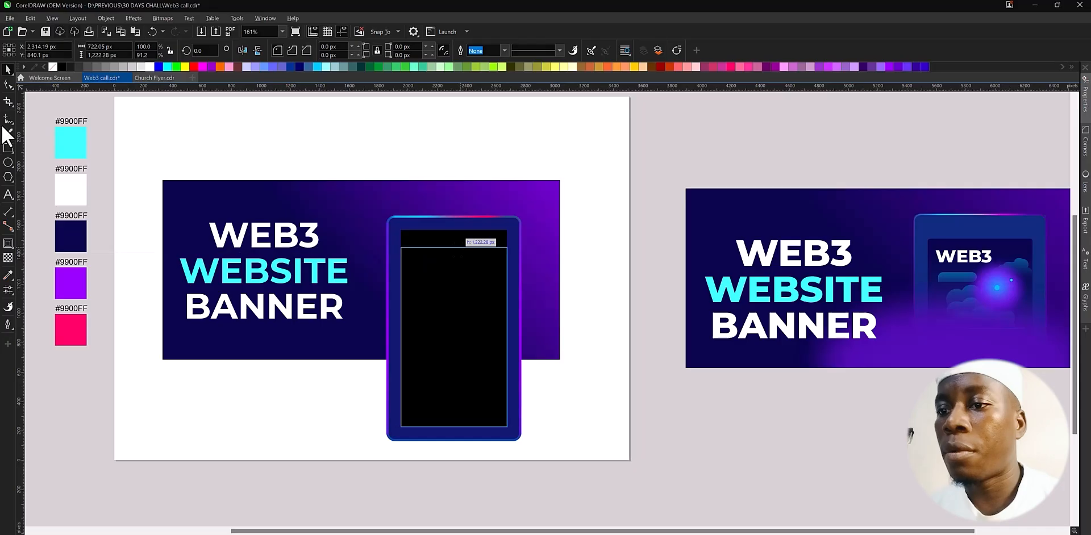
pyautogui.click(7, 87)
pyautogui.moveTo(402, 249); pyautogui.dragTo(406, 249)
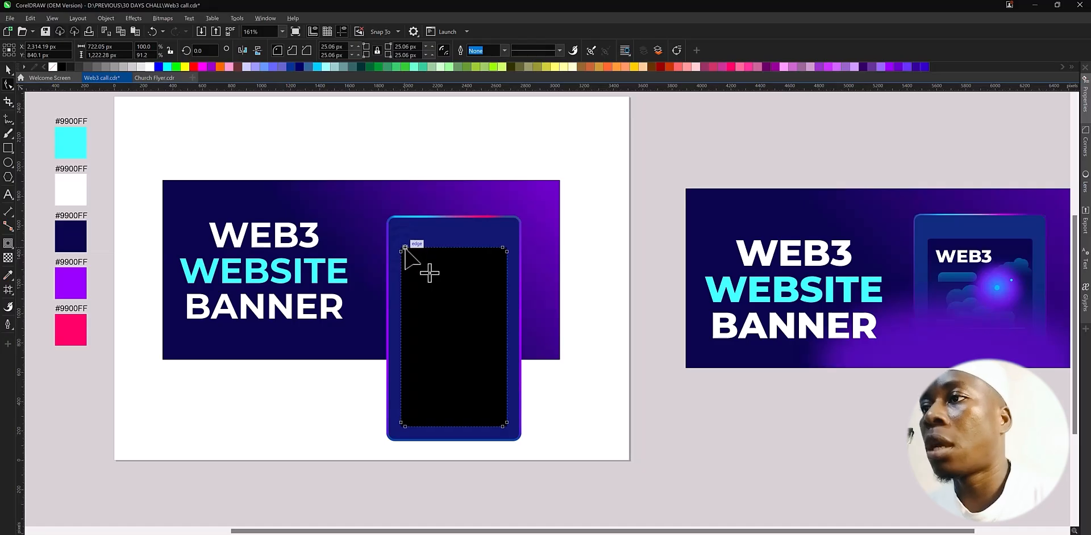
pyautogui.press('space')
pyautogui.click(571, 422)
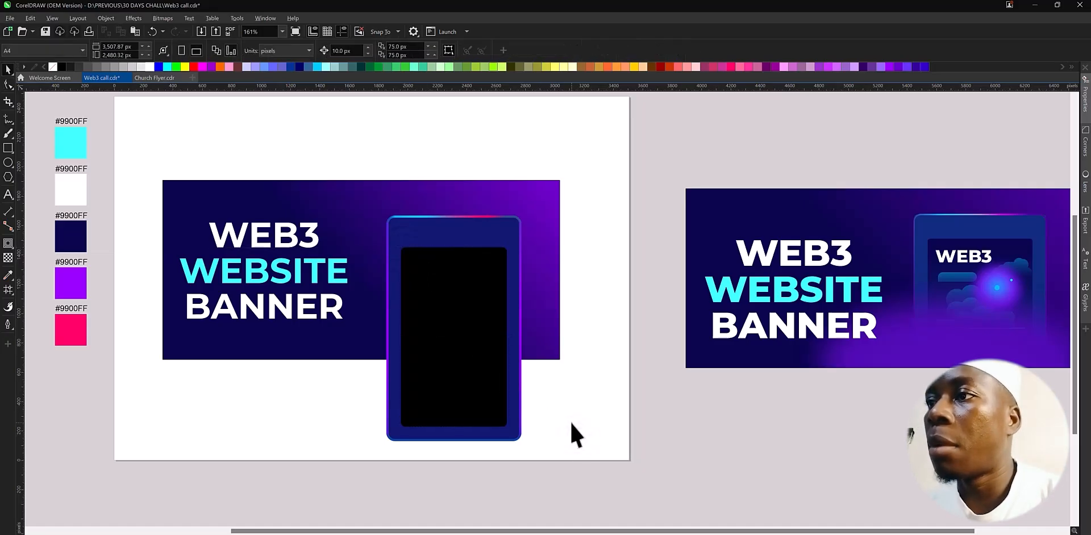
# Apply a vertical linear gradient to the black inner rectangle, fading from near-black navy at its upper end into the card's dark blue
pyautogui.click(486, 356)
pyautogui.press('g')
pyautogui.moveTo(452, 264); pyautogui.dragTo(454, 355)
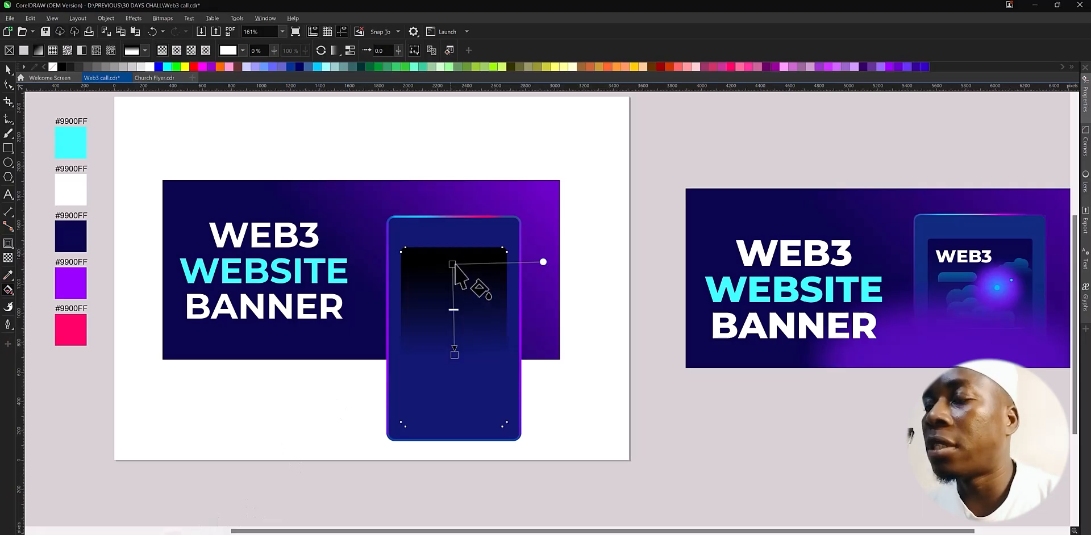
pyautogui.moveTo(454, 263); pyautogui.dragTo(451, 173)
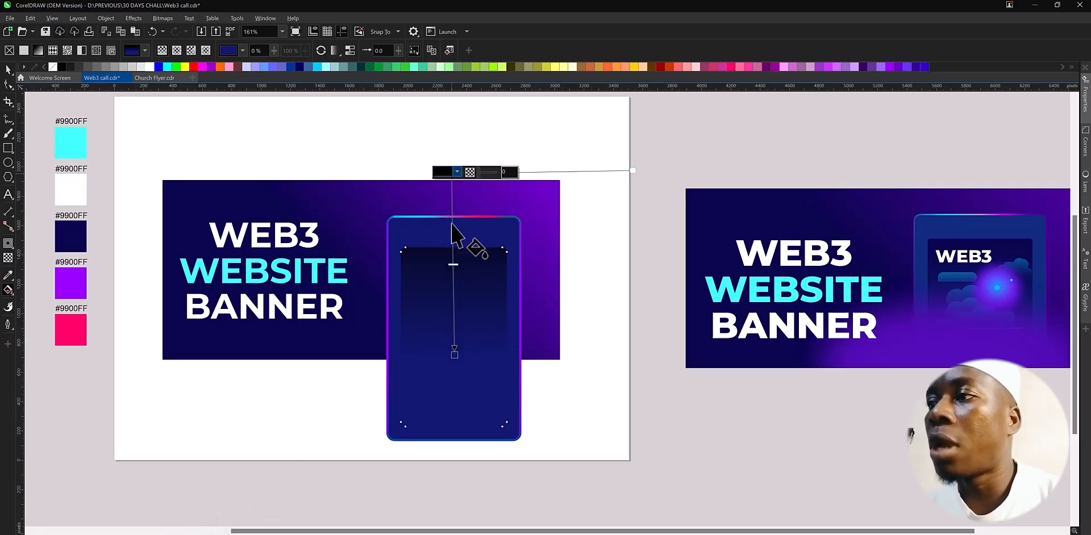
pyautogui.click(452, 263)
pyautogui.press('space')
pyautogui.click(573, 393)
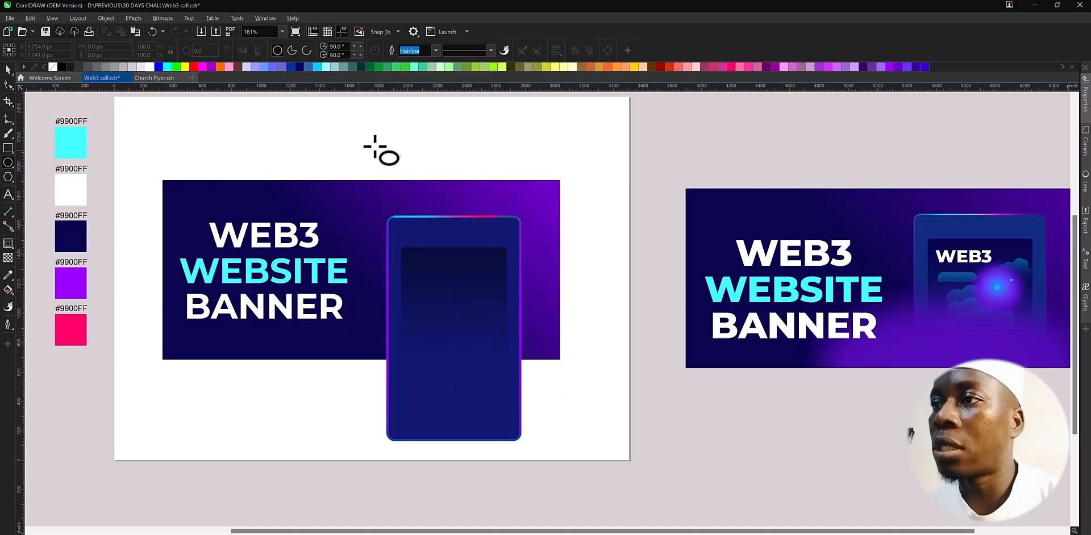
# Draw a circle about 143 px wide above the banner, add an overlapping equal copy, and place circles about 103 px wide at both ends
pyautogui.moveTo(380, 132); pyautogui.dragTo(403, 142)
pyautogui.rightClick(404, 142)
pyautogui.press('space')
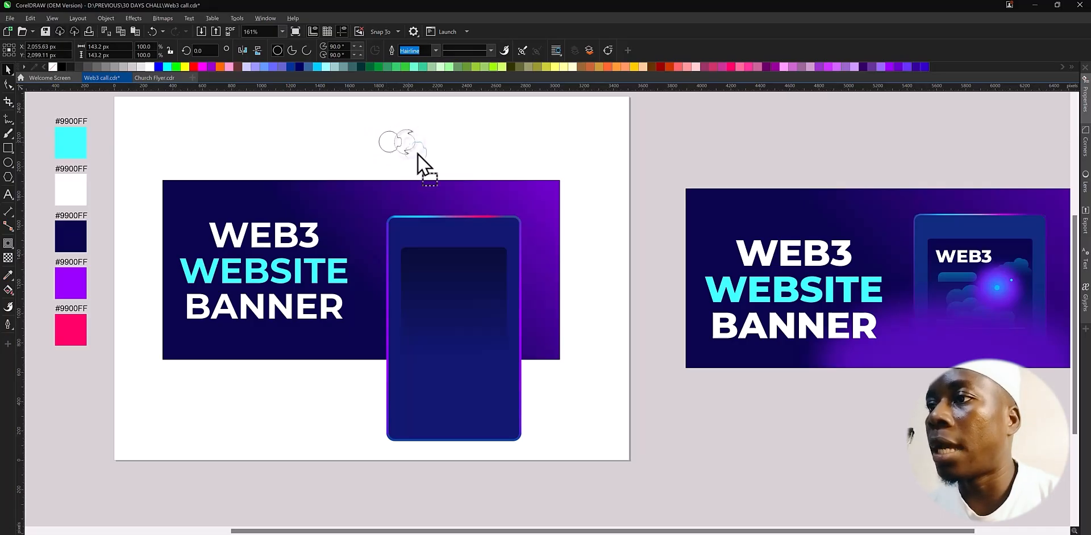
pyautogui.moveTo(418, 153); pyautogui.dragTo(379, 158)
pyautogui.rightClick(379, 158)
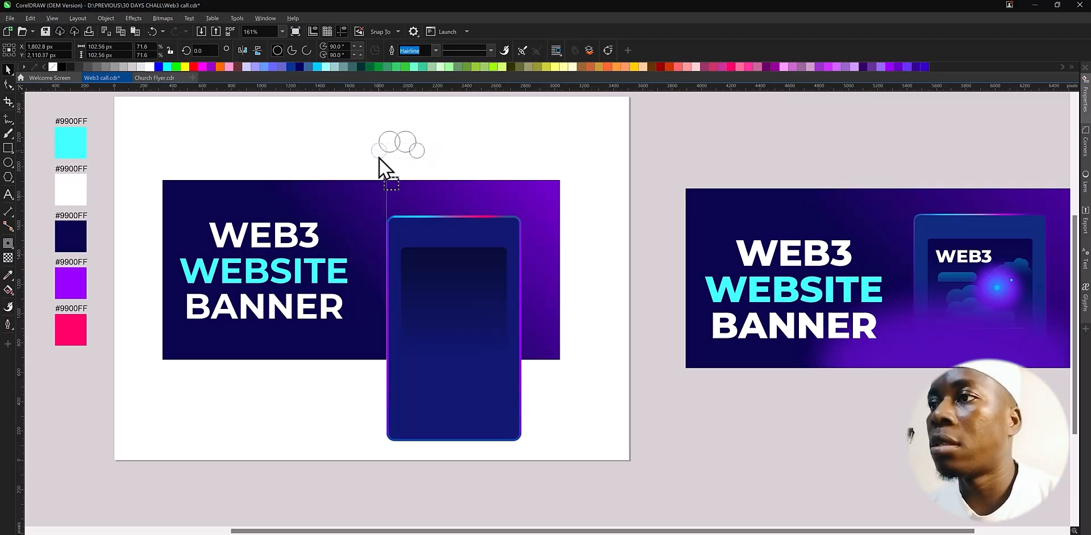
# Add a fifth circle about 77 px wide at the outer left end and weld all the circles into one cloud outline
pyautogui.scroll(2, 382, 147)
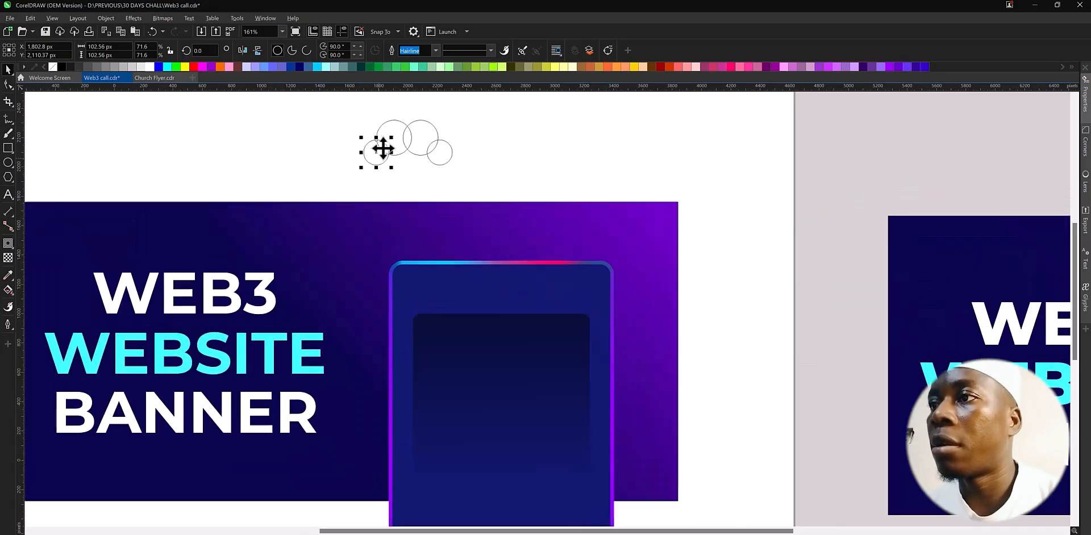
pyautogui.scroll(1, 395, 136)
pyautogui.moveTo(392, 137); pyautogui.dragTo(377, 165)
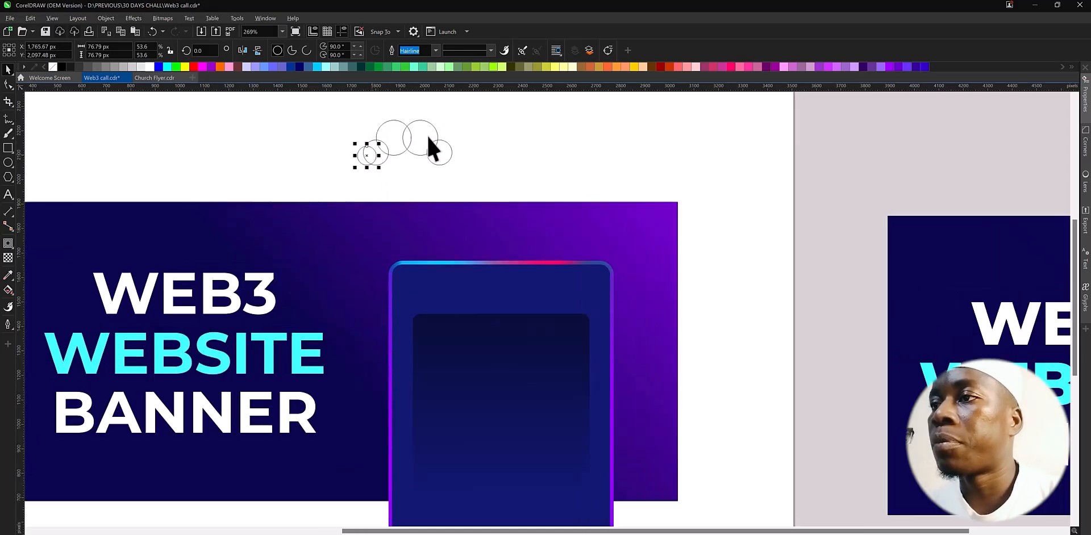
pyautogui.scroll(-1, 423, 149)
pyautogui.moveTo(474, 108); pyautogui.dragTo(352, 181)
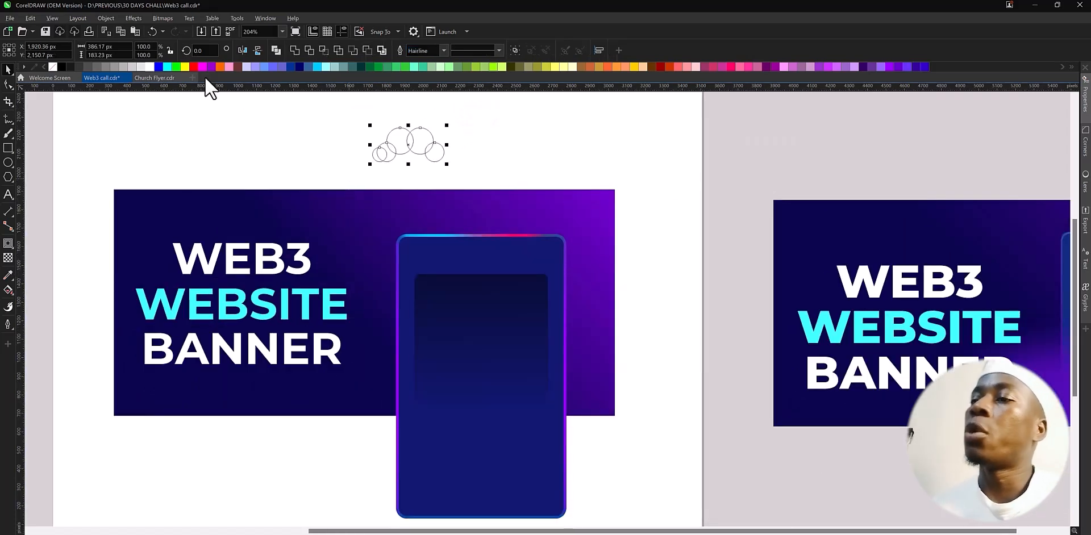
pyautogui.click(295, 50)
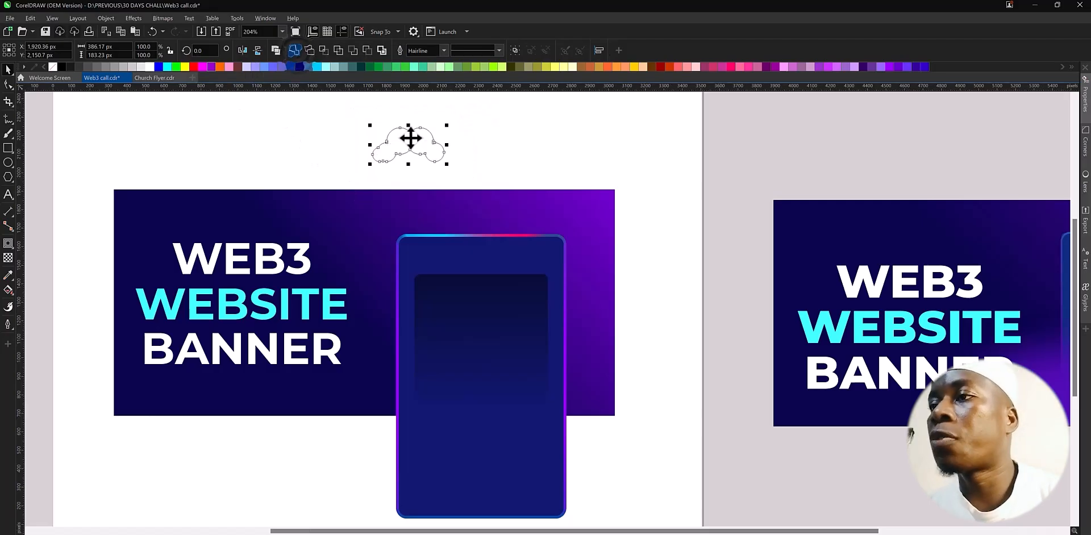
# Delete the scalloped nodes along the cloud's underside so it has a flat base
pyautogui.scroll(2, 410, 138)
pyautogui.click(419, 175)
pyautogui.moveTo(449, 155); pyautogui.dragTo(358, 191)
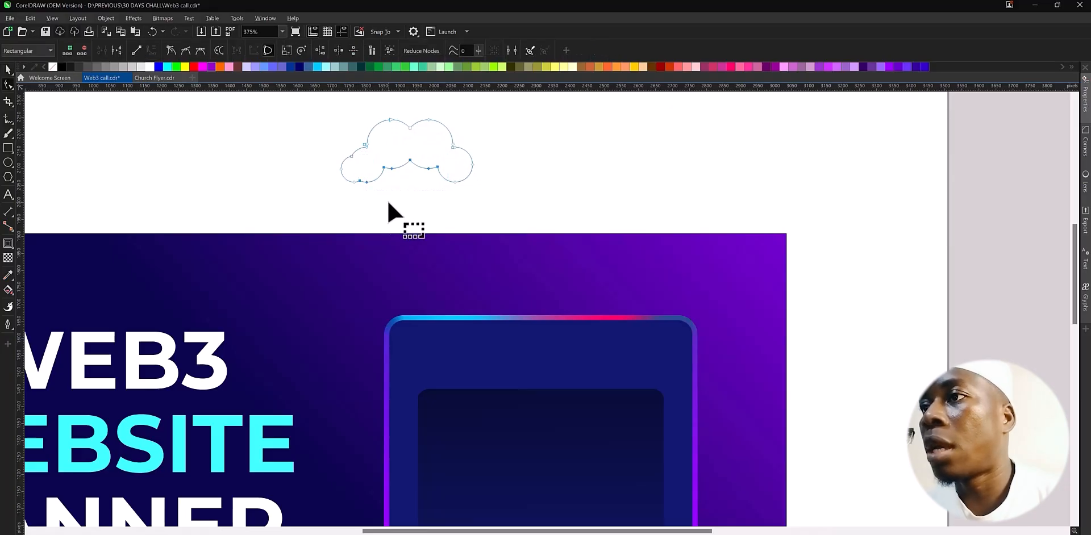
pyautogui.press('Delete')
pyautogui.scroll(-1, 409, 206)
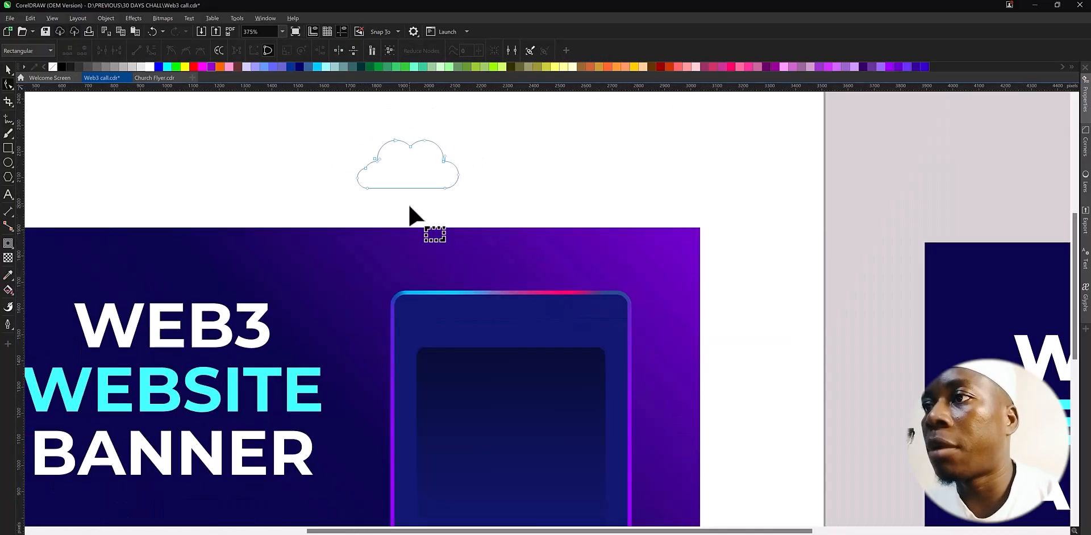
# Place the cloud on the card's inner rectangle at about 260 px wide, fill it with the cyan swatch colour and remove its outline
pyautogui.scroll(-3, 410, 210)
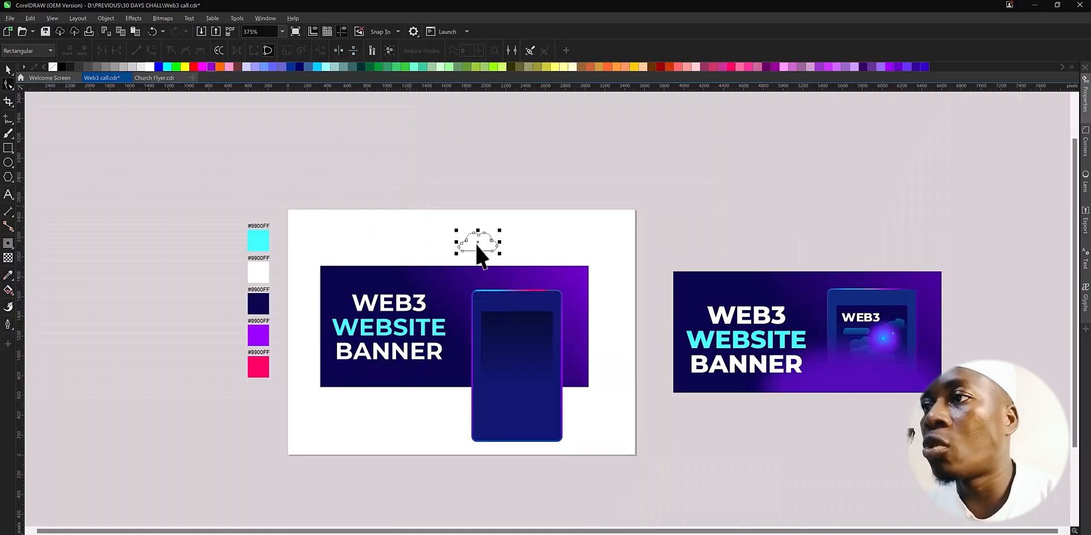
pyautogui.moveTo(477, 247); pyautogui.dragTo(509, 319)
pyautogui.scroll(3, 555, 368)
pyautogui.scroll(-3, 509, 318)
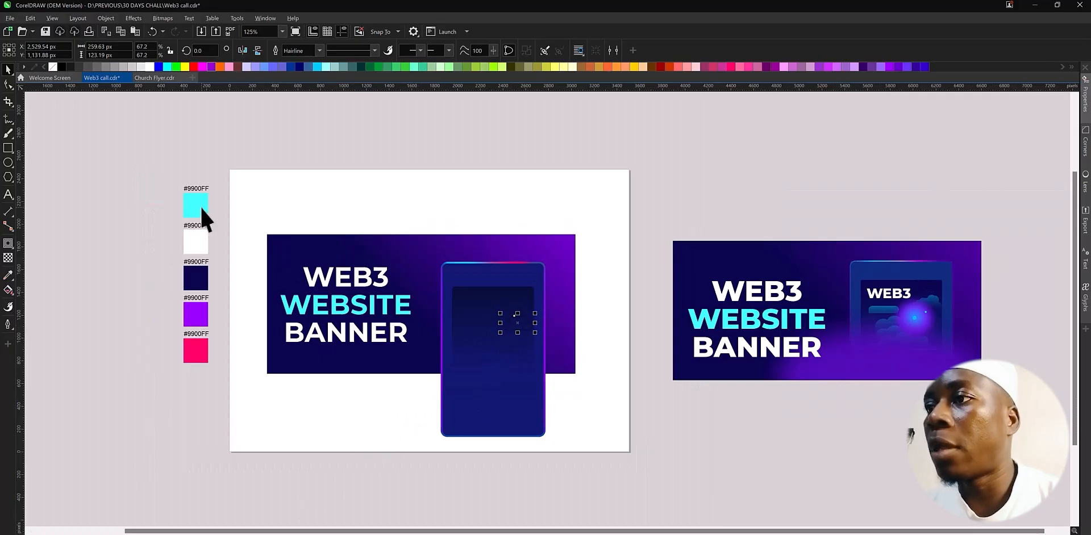
pyautogui.hotkey('ctrl', 'shift', 'a')
pyautogui.click(556, 312)
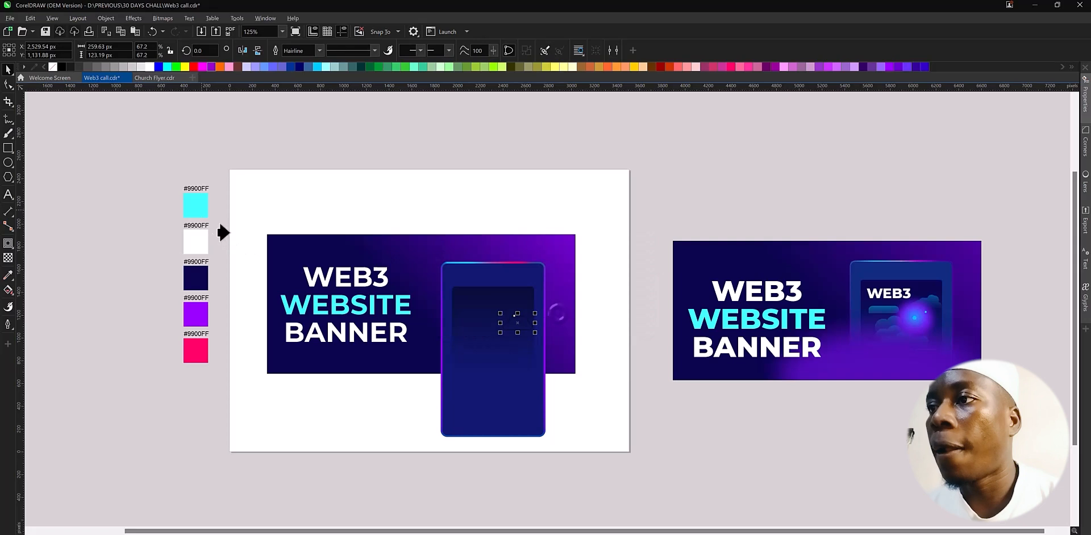
pyautogui.click(193, 206)
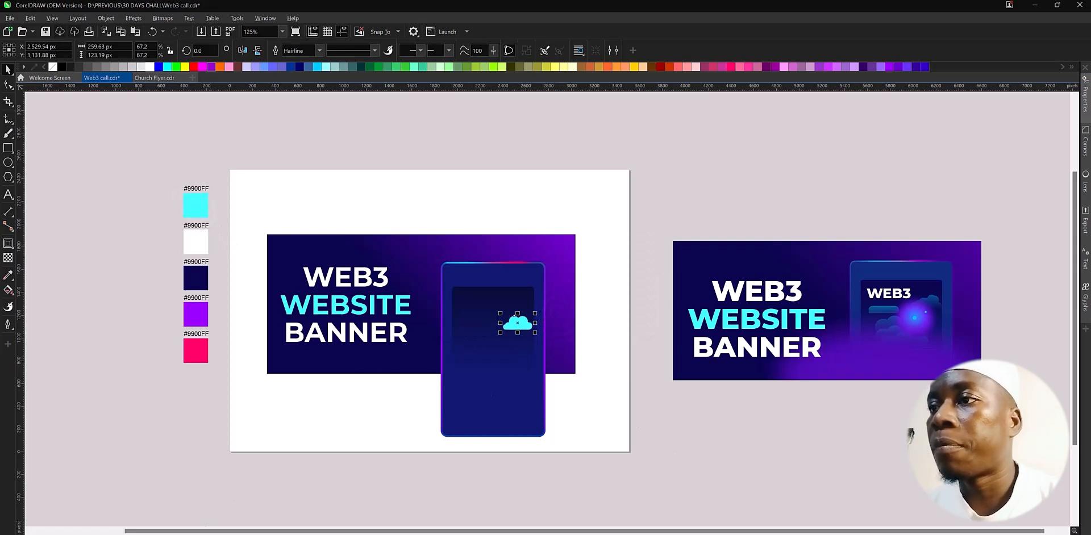
pyautogui.click(8, 68)
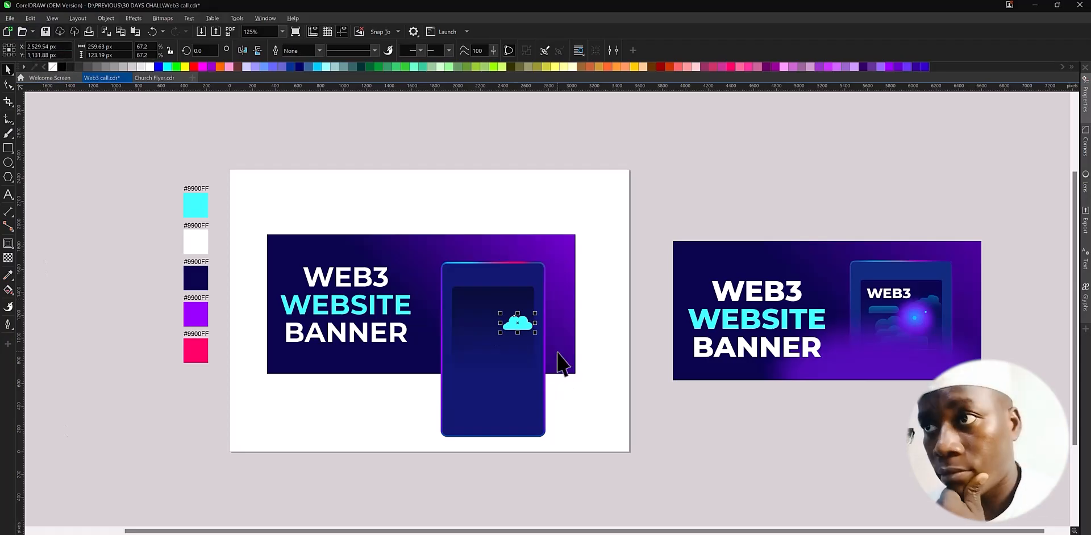
# Add a larger cloud copy about 373 px wide at the lower left of the inner rectangle and fade it downward with a vertical linear transparency
pyautogui.scroll(1, 556, 358)
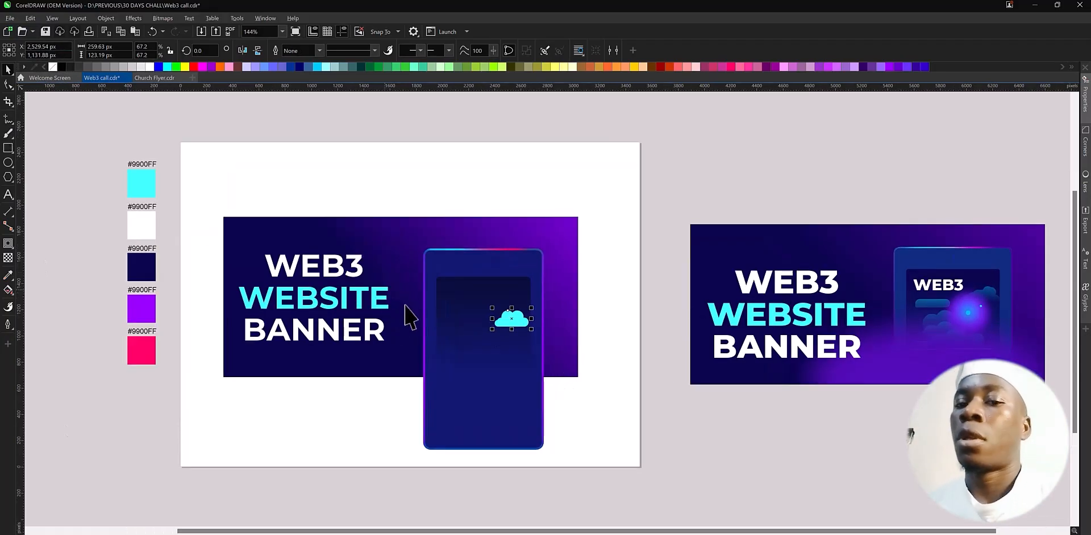
pyautogui.moveTo(479, 347)
pyautogui.mouseDown()
pyautogui.moveTo(463, 350)
pyautogui.moveTo(486, 368)
pyautogui.moveTo(472, 352)
pyautogui.mouseUp()
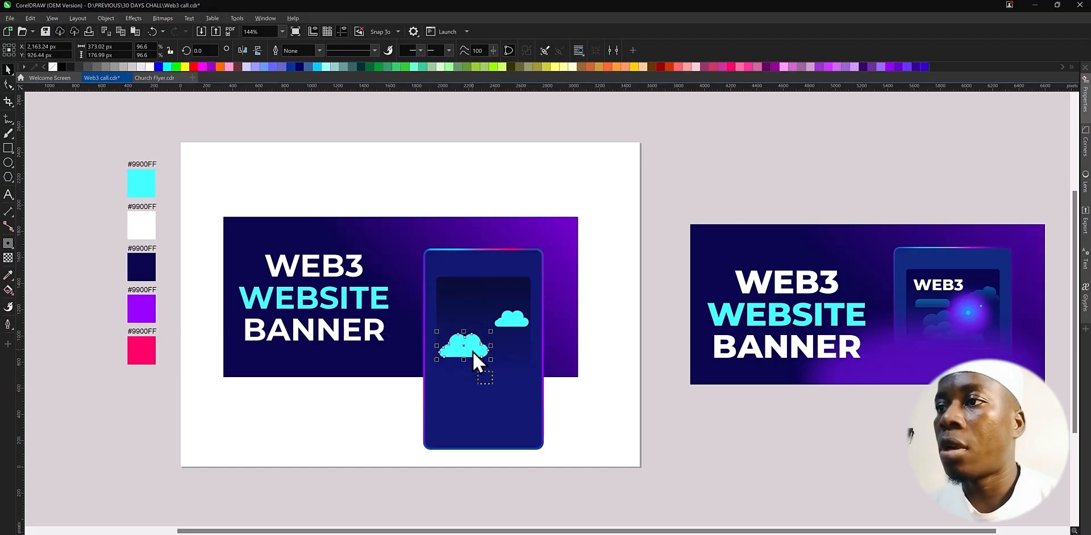
pyautogui.click(8, 257)
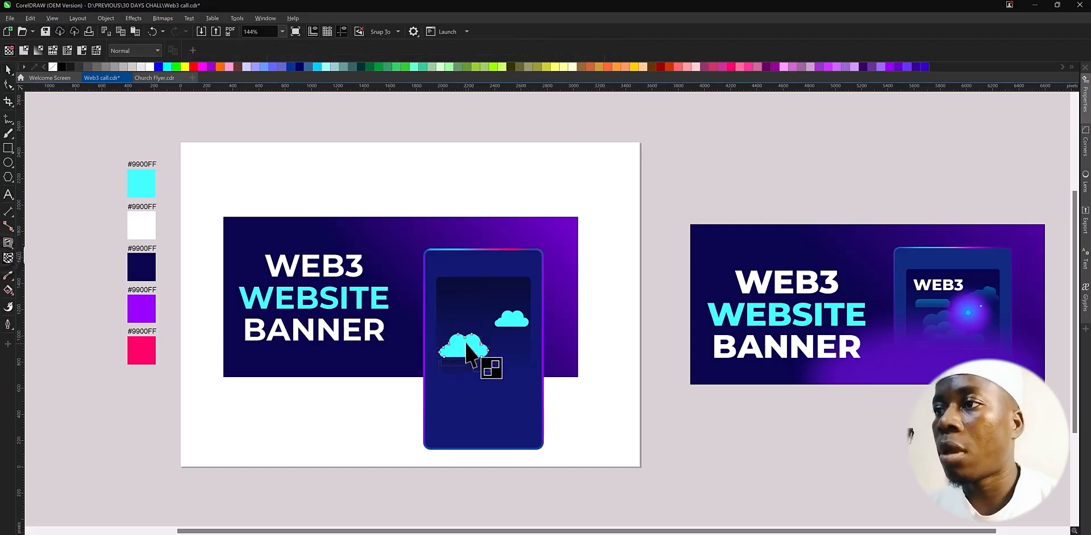
pyautogui.moveTo(464, 350); pyautogui.dragTo(466, 320)
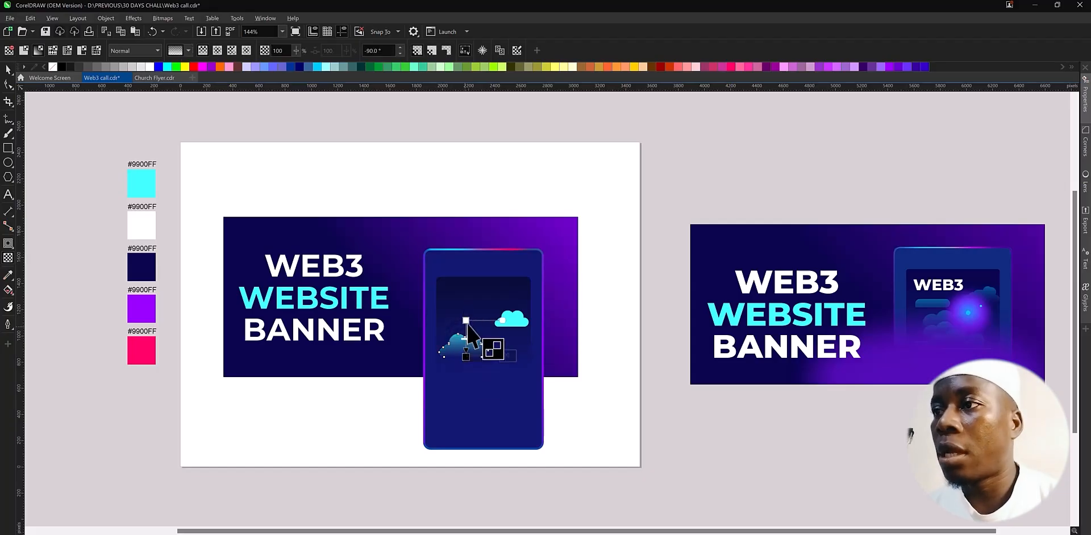
pyautogui.moveTo(466, 303); pyautogui.dragTo(465, 301)
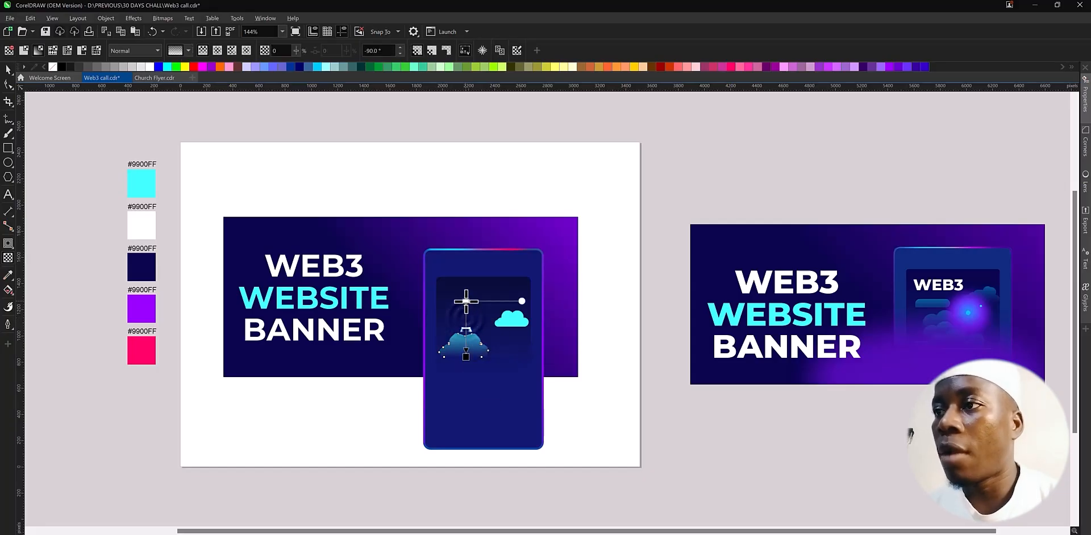
# Duplicate the faded cloud into a vertical stack of three and place a mirrored copy about 329 px wide beside it
pyautogui.press('space')
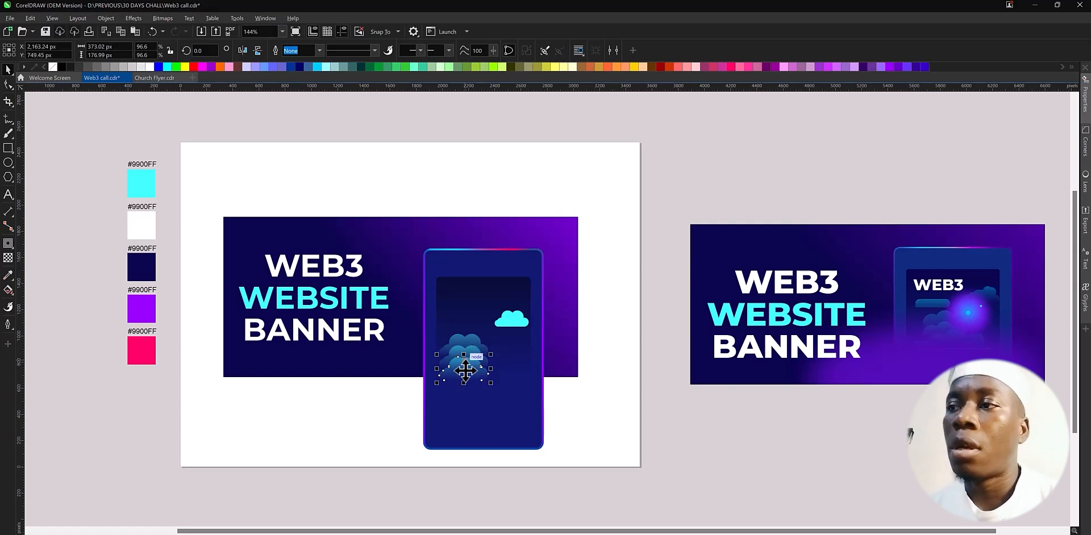
pyautogui.moveTo(486, 367); pyautogui.dragTo(494, 364)
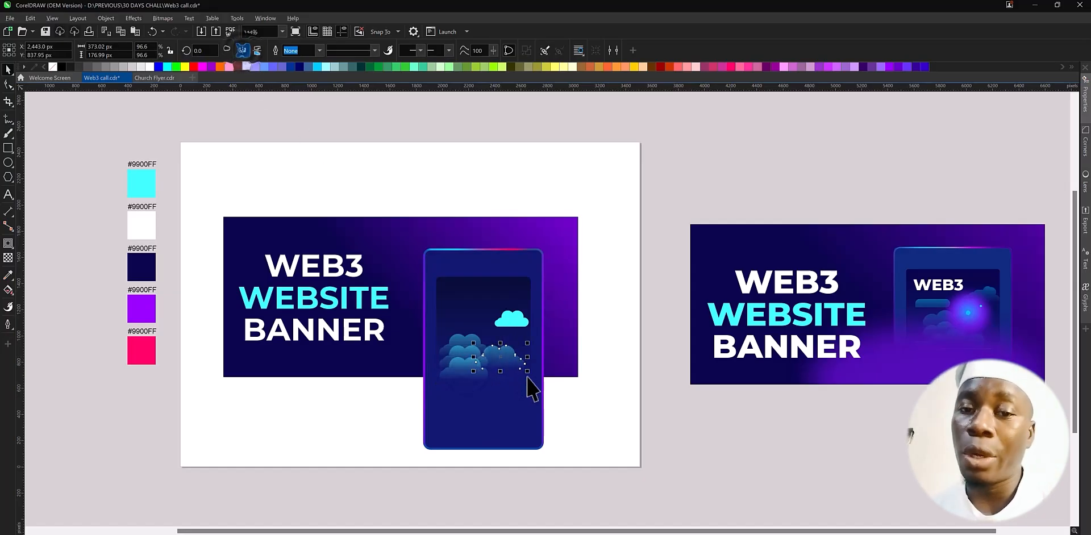
pyautogui.moveTo(477, 372); pyautogui.dragTo(483, 370)
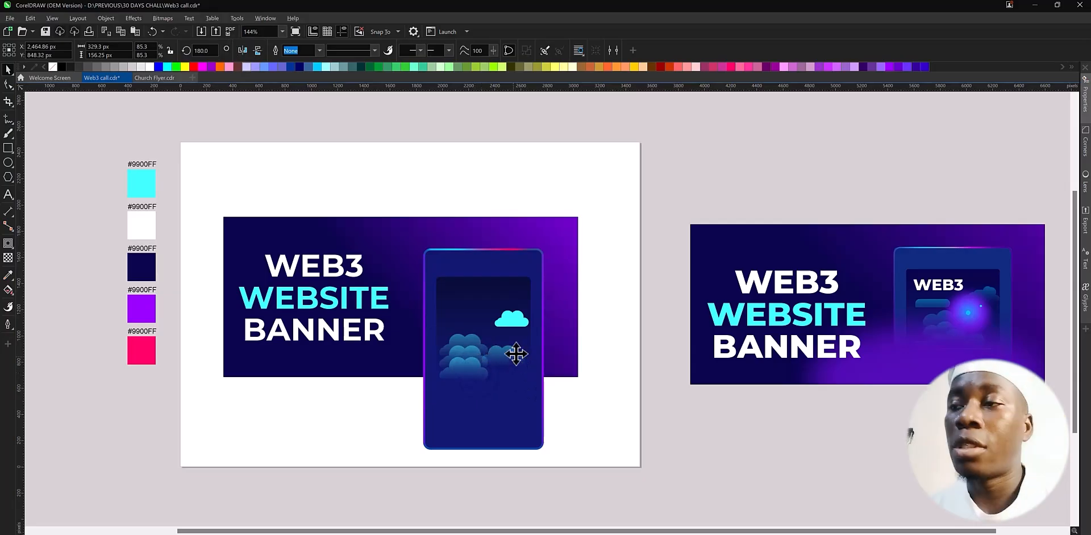
# Replace the solid cyan cloud with a copy of the faded cloud, scaled to about 289 px wide
pyautogui.moveTo(532, 335); pyautogui.dragTo(514, 324)
pyautogui.click(505, 316)
pyautogui.press('Delete')
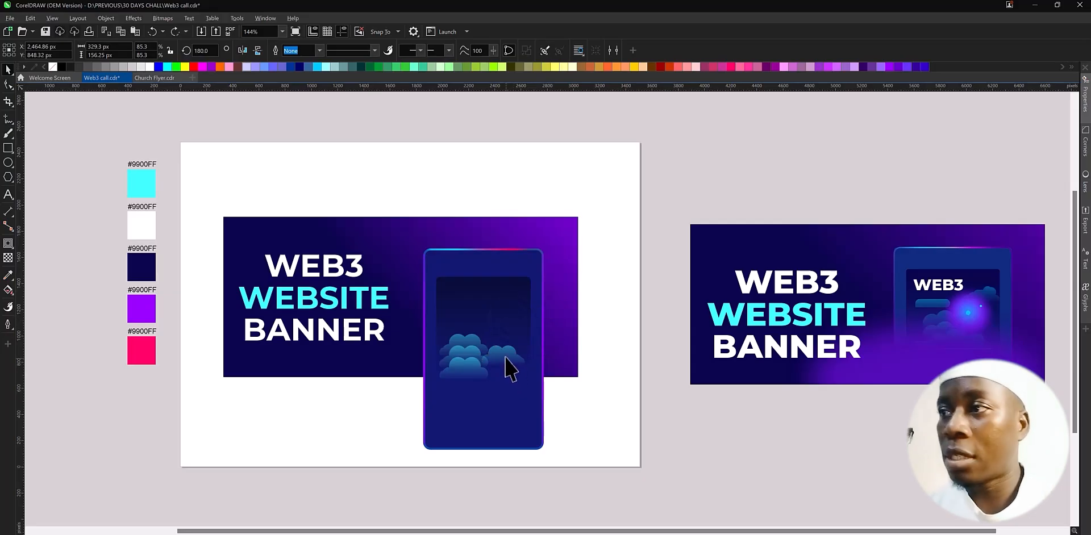
pyautogui.hotkey('ctrl', 'z')
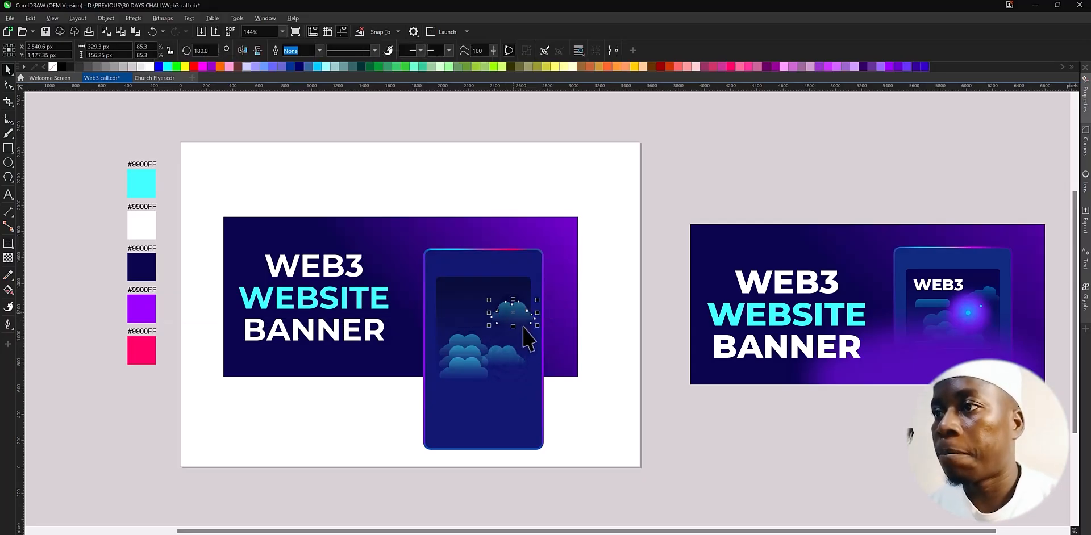
pyautogui.moveTo(536, 326); pyautogui.dragTo(533, 323)
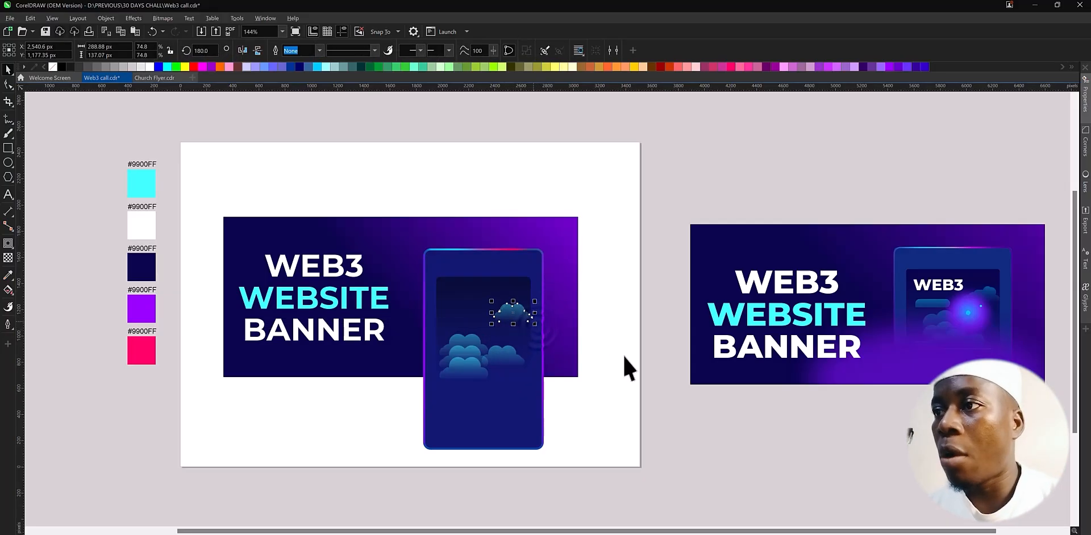
# Draw a bar about 316 × 70 px left of the upper cloud and round every corner except the lower-left to about 34.8 px
pyautogui.press('z')
pyautogui.moveTo(388, 249); pyautogui.dragTo(730, 446)
pyautogui.press('space')
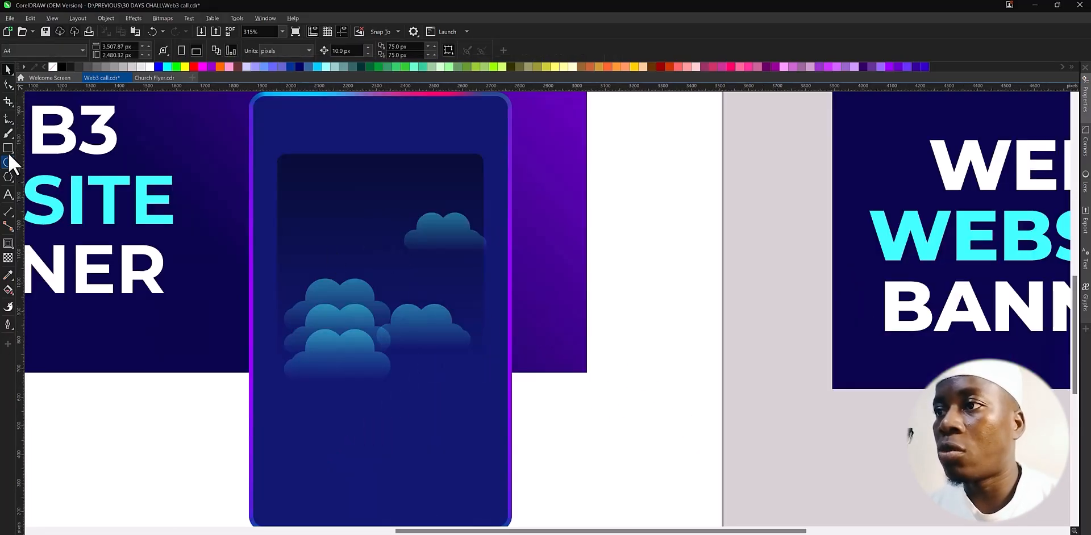
pyautogui.press('F6')
pyautogui.moveTo(367, 252); pyautogui.dragTo(385, 250)
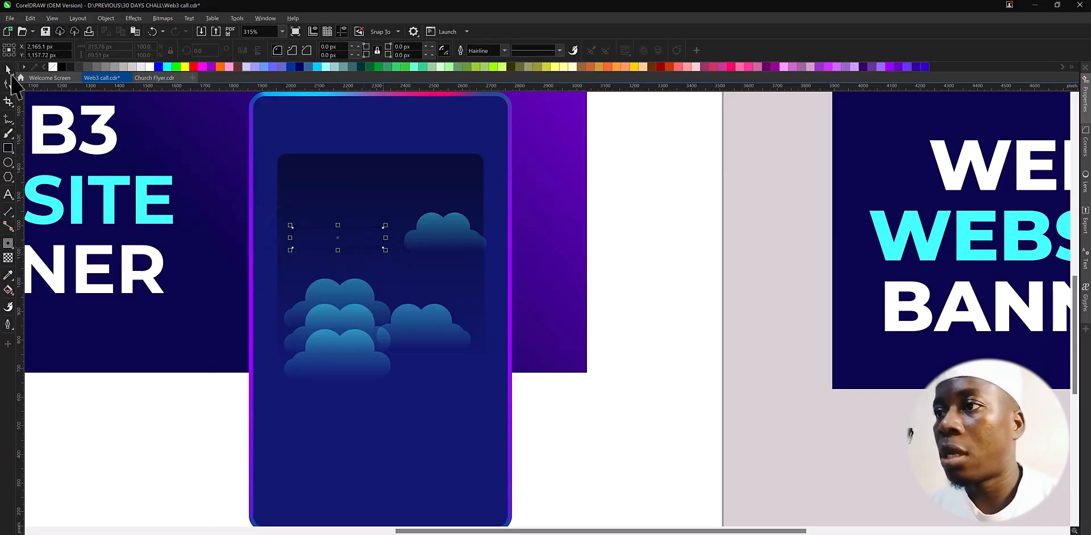
pyautogui.click(8, 70)
pyautogui.press('F10')
pyautogui.moveTo(291, 226); pyautogui.dragTo(272, 249)
pyautogui.press('space')
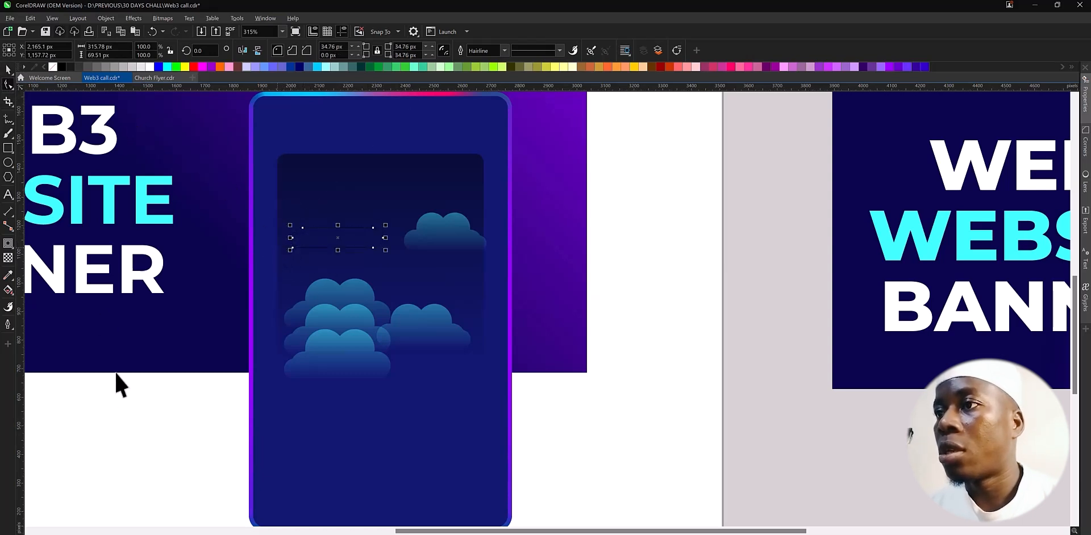
# Fill the rounded bar with bright sky blue, remove its outline and fade it downward with a vertical linear transparency
pyautogui.click(187, 534)
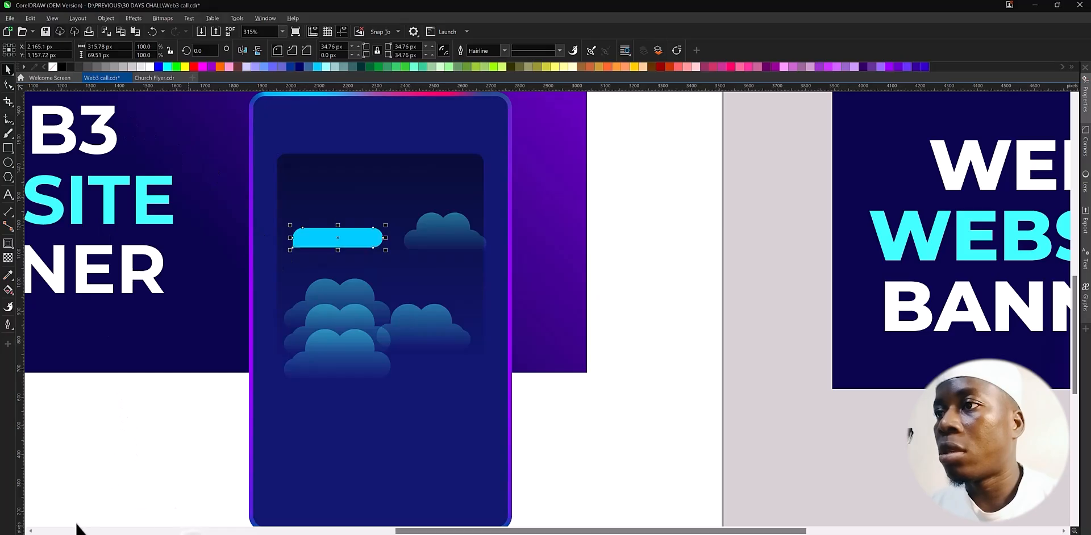
pyautogui.rightClick(361, 403)
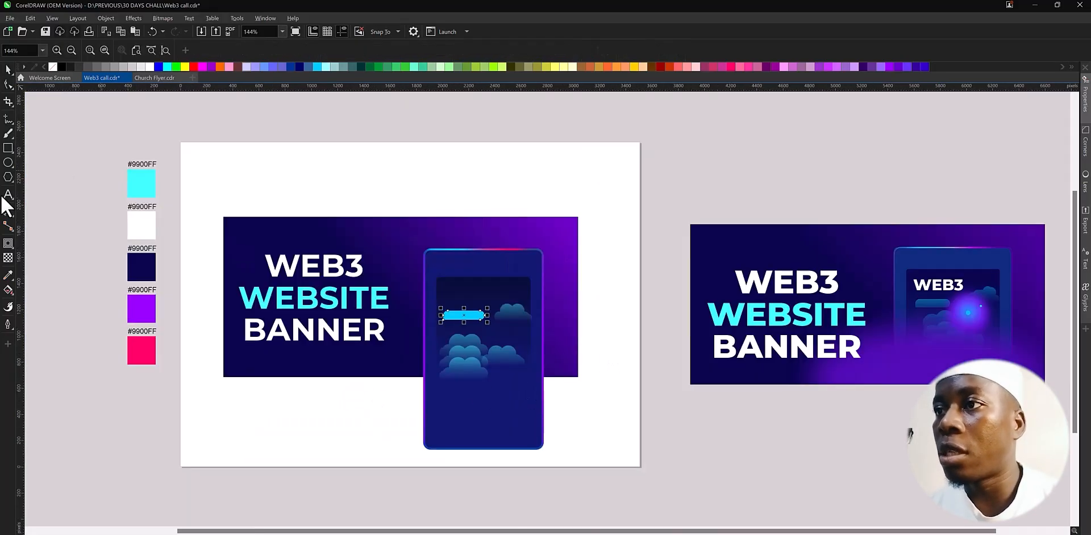
pyautogui.moveTo(418, 274); pyautogui.dragTo(639, 366)
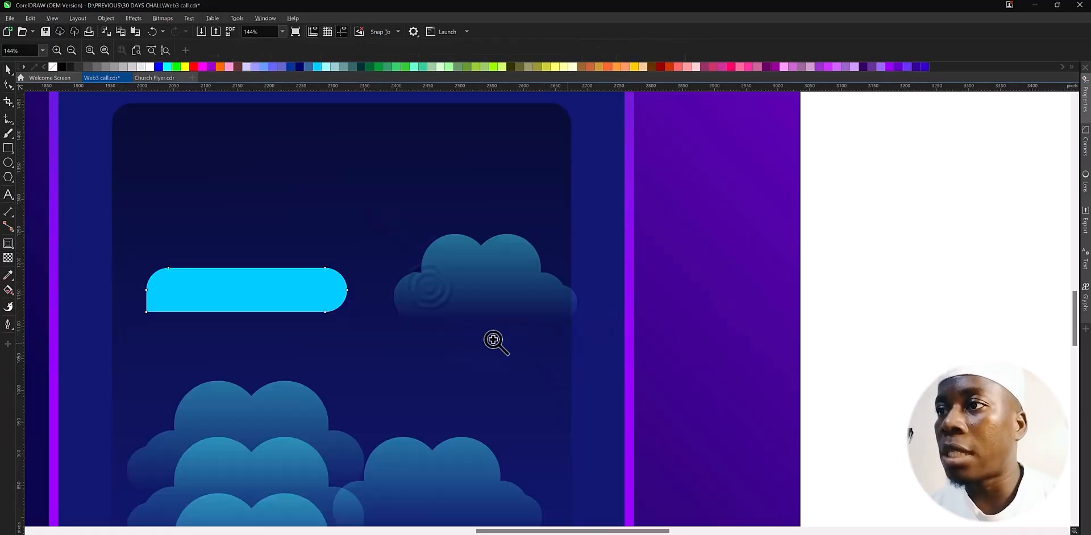
pyautogui.click(9, 246)
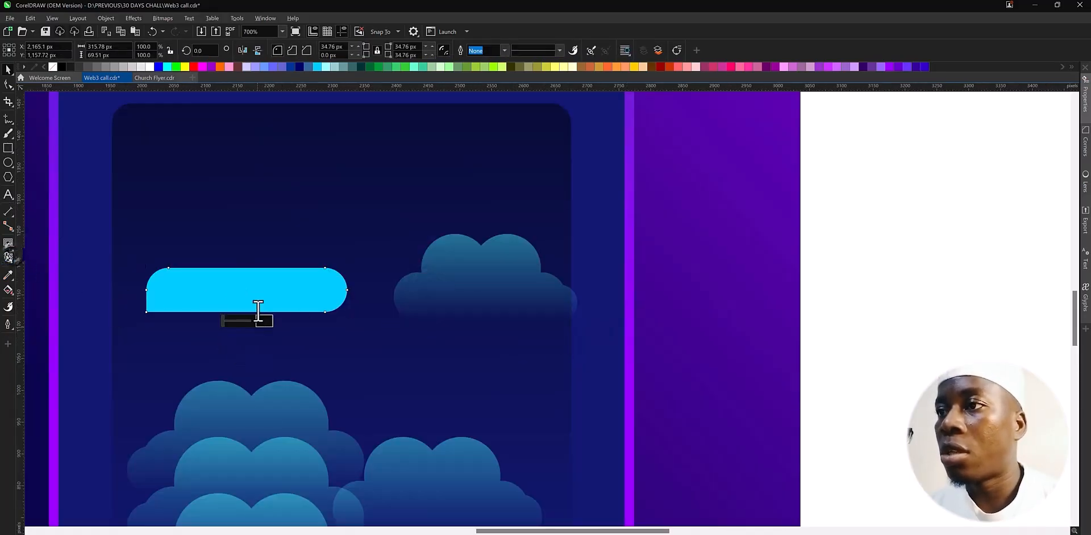
pyautogui.moveTo(237, 275); pyautogui.dragTo(238, 331)
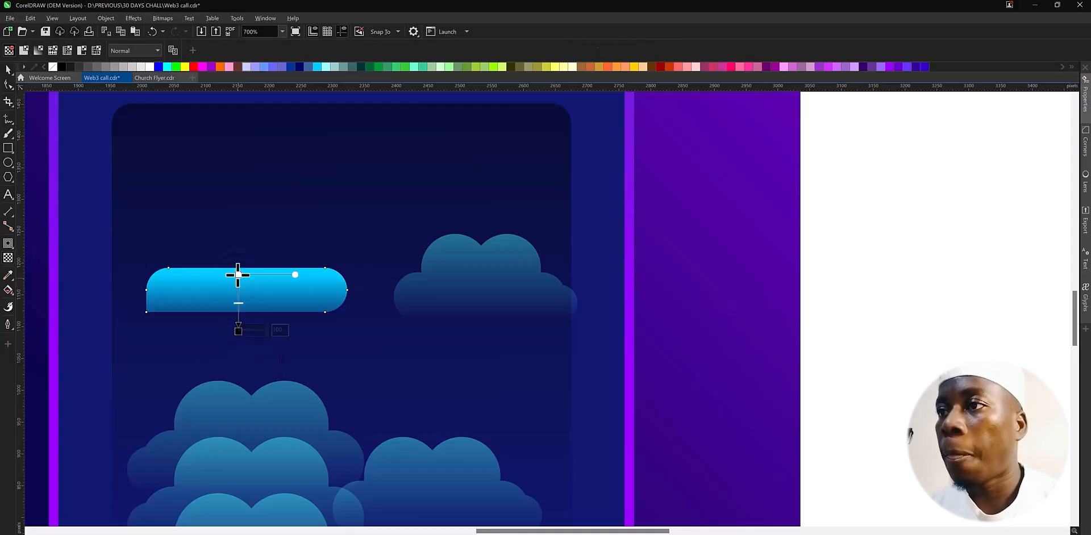
pyautogui.moveTo(237, 274); pyautogui.dragTo(238, 234)
pyautogui.press('space')
# Copy the white WEB3 title line onto the dark card above the rounded bar and scale it to about 373 px wide
pyautogui.press('F4')
pyautogui.press('z')
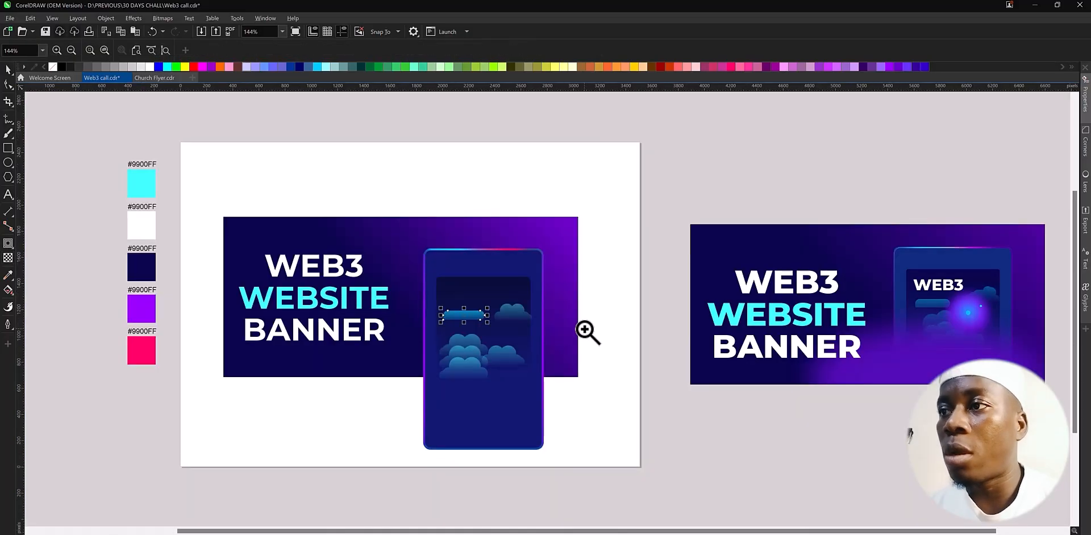
pyautogui.press('space')
pyautogui.scroll(1, 694, 322)
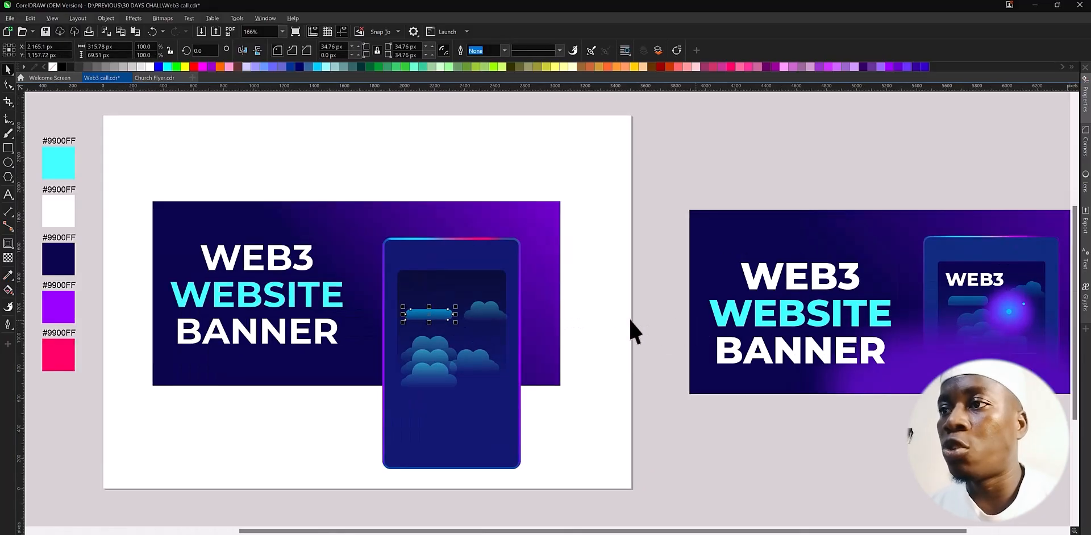
pyautogui.click(271, 253)
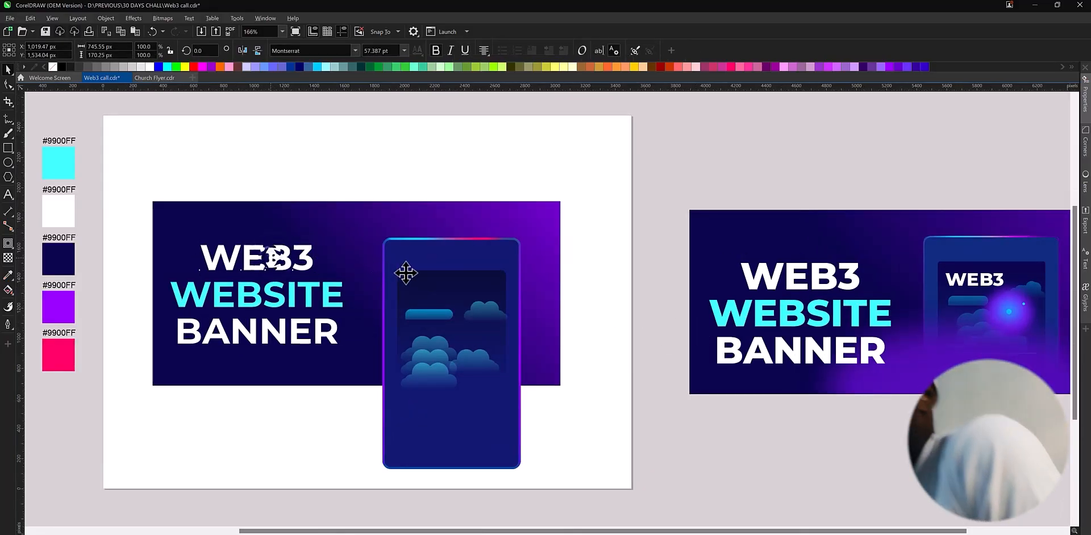
pyautogui.moveTo(458, 291); pyautogui.dragTo(472, 293)
pyautogui.rightClick(472, 293)
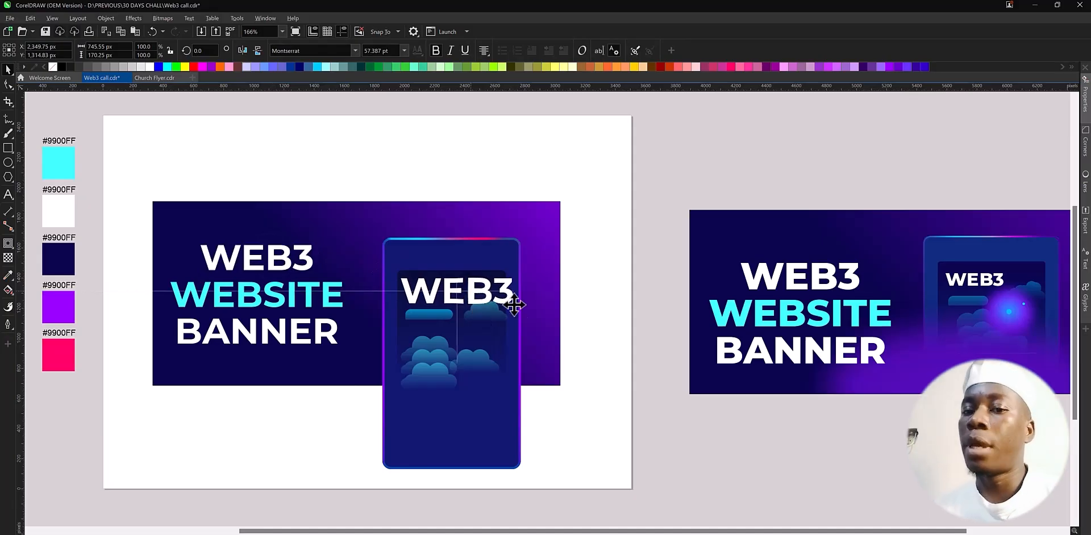
pyautogui.moveTo(505, 311); pyautogui.dragTo(444, 289)
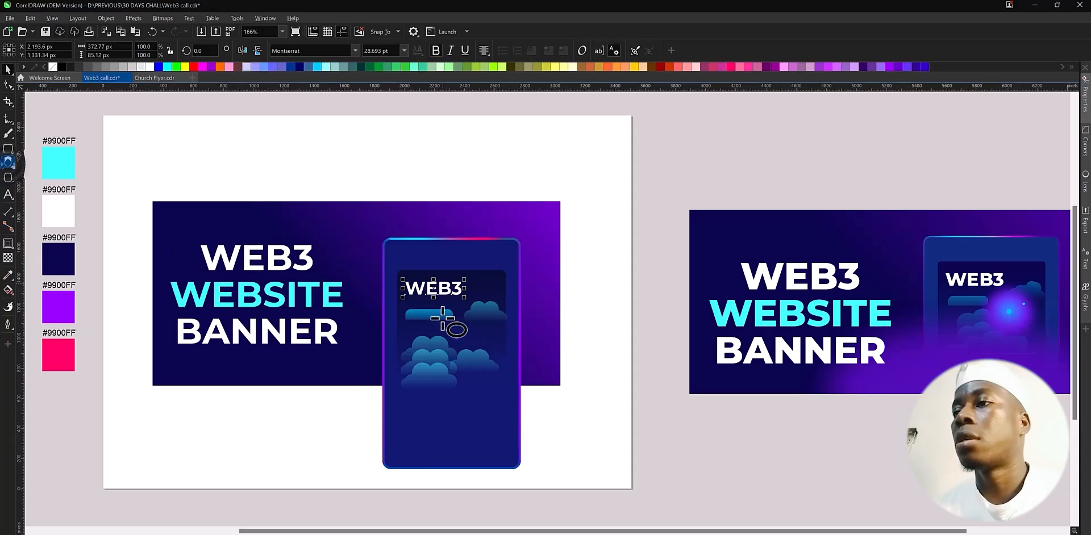
# Draw a circle about 472 px across over the clouds, place an unfilled copy beside the card, and fill the original with the swatch purple
pyautogui.moveTo(429, 313); pyautogui.dragTo(477, 386)
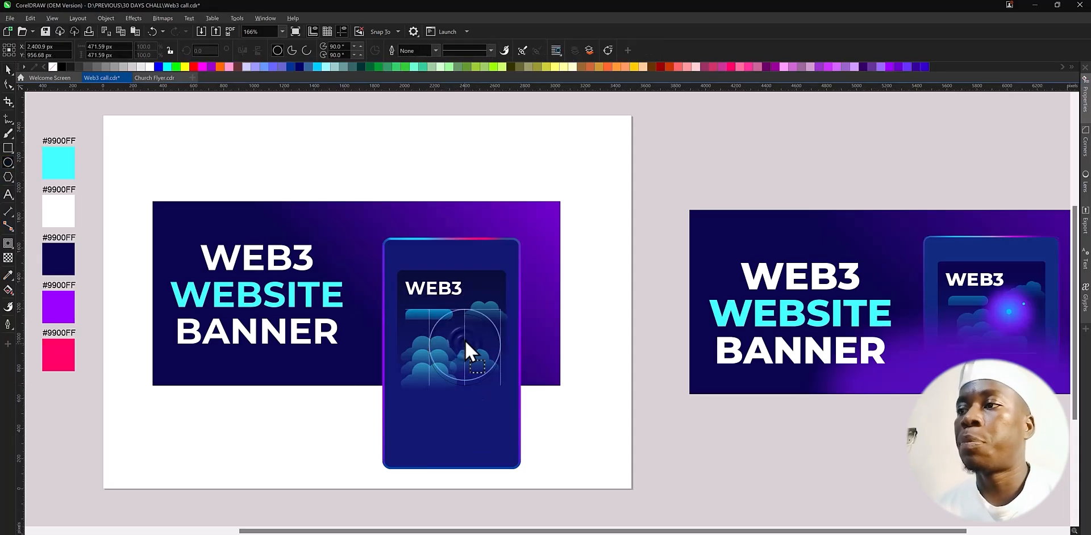
pyautogui.moveTo(457, 348); pyautogui.dragTo(578, 340)
pyautogui.click(439, 349)
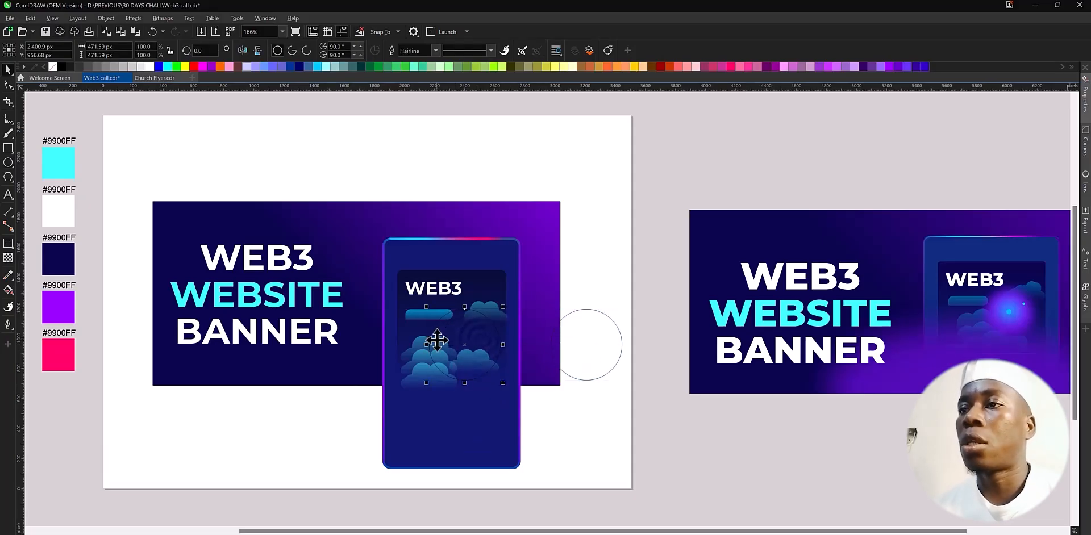
pyautogui.moveTo(66, 315); pyautogui.dragTo(475, 344)
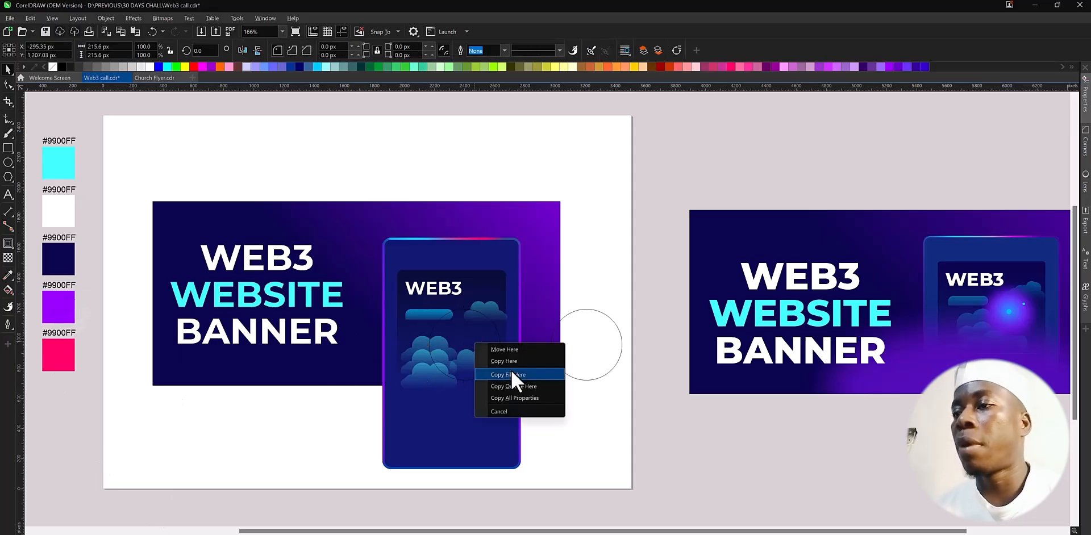
pyautogui.click(512, 374)
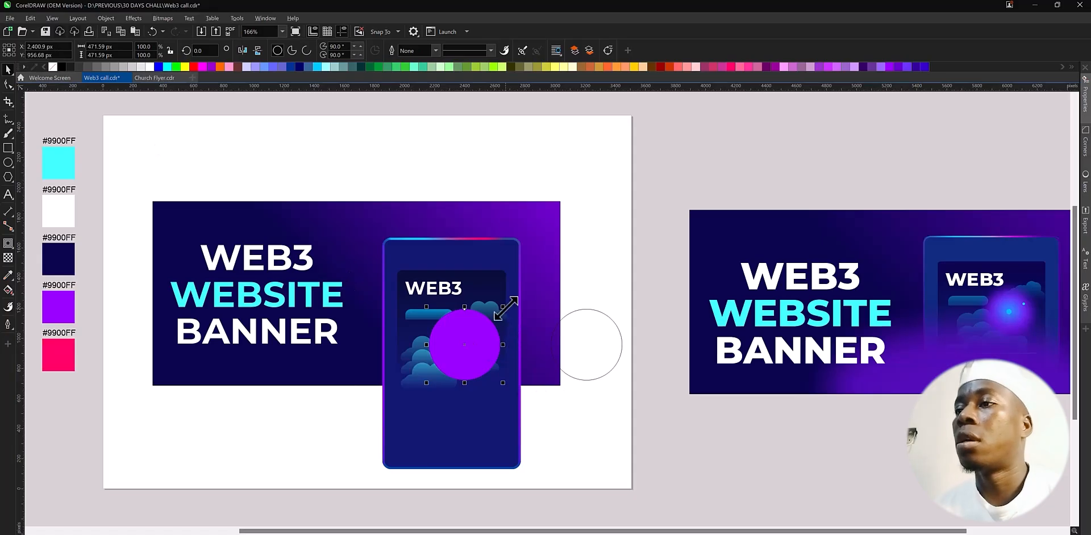
# Apply a Gaussian Blur with a radius of about 78 to the purple circle
pyautogui.moveTo(502, 307); pyautogui.dragTo(496, 312)
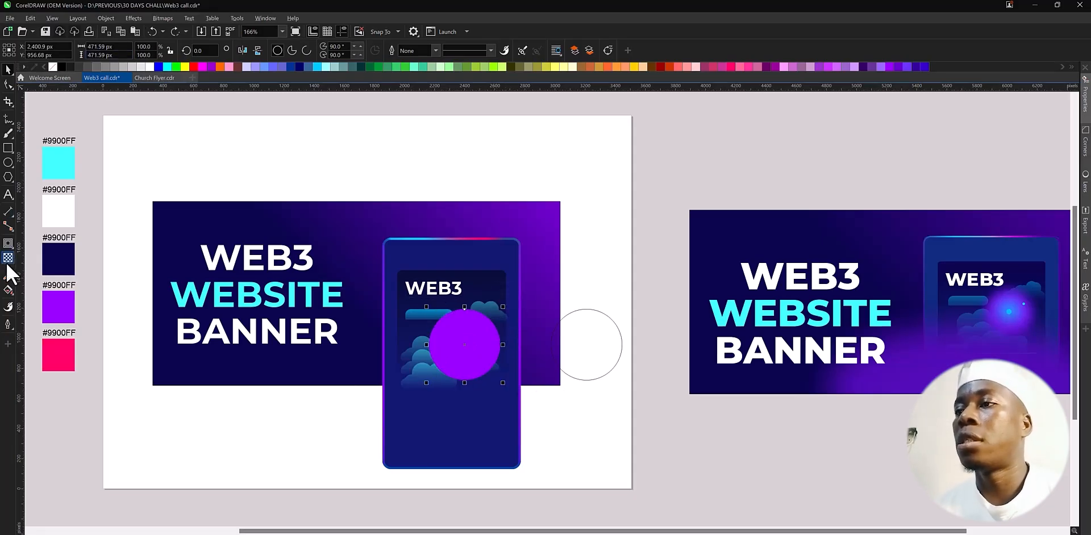
pyautogui.click(161, 17)
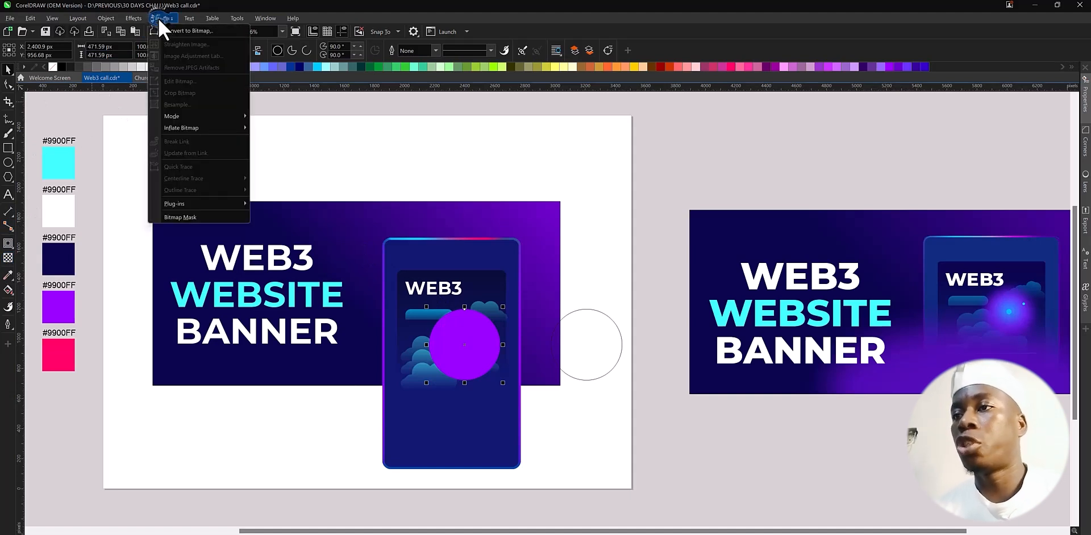
pyautogui.click(128, 13)
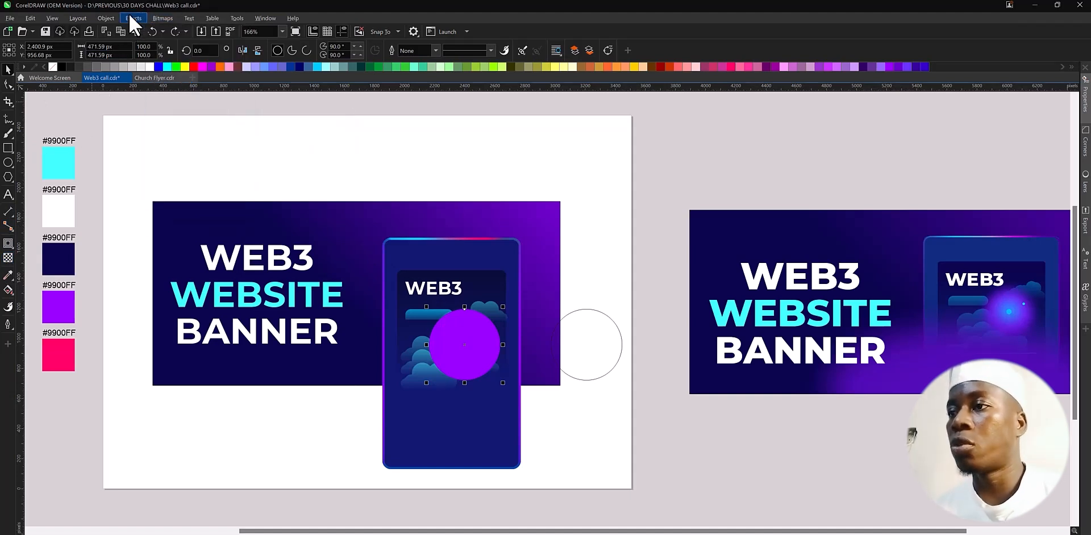
pyautogui.click(129, 13)
pyautogui.moveTo(148, 78)
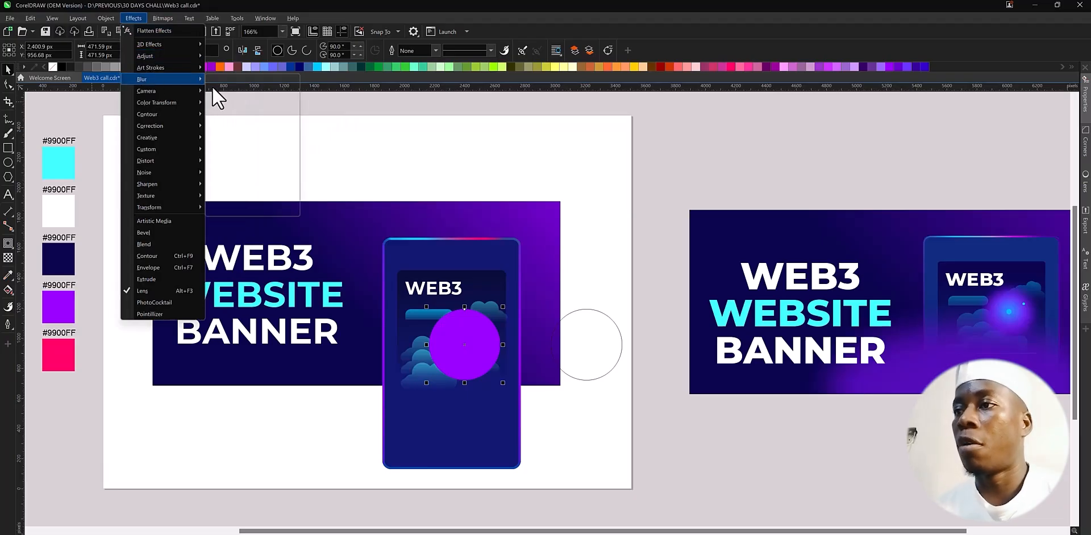
pyautogui.click(239, 117)
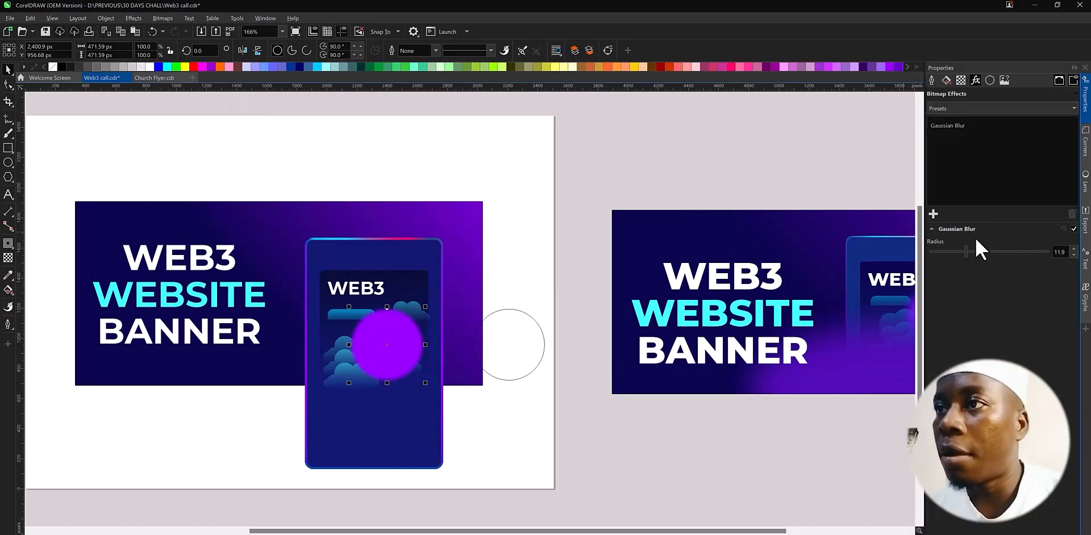
pyautogui.click(993, 251)
pyautogui.moveTo(1007, 251); pyautogui.dragTo(1015, 253)
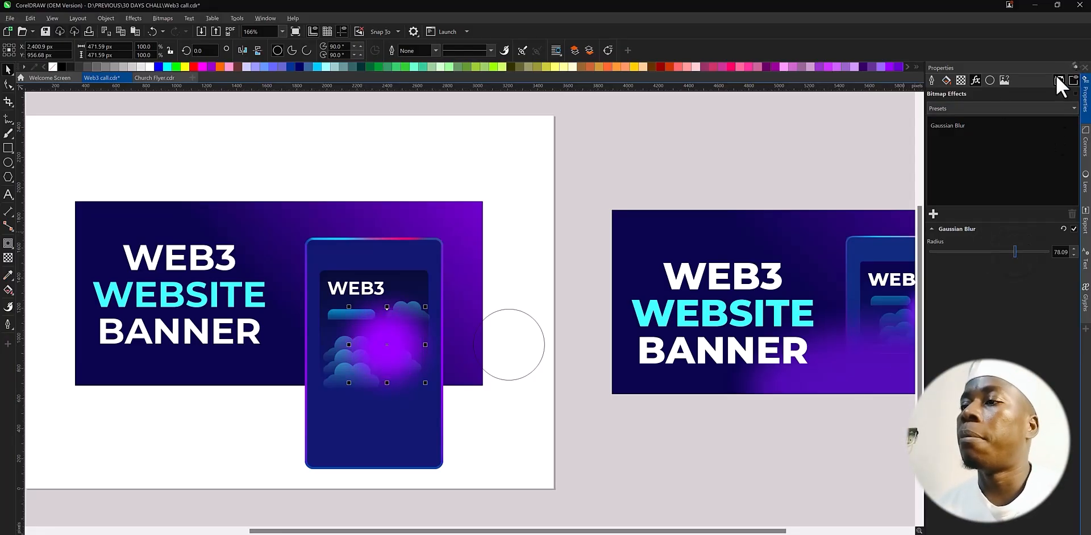
pyautogui.click(1082, 68)
# Duplicate the blurred purple circle, centre the copy on the original and scale it to about 329 px across
pyautogui.scroll(-2, 306, 251)
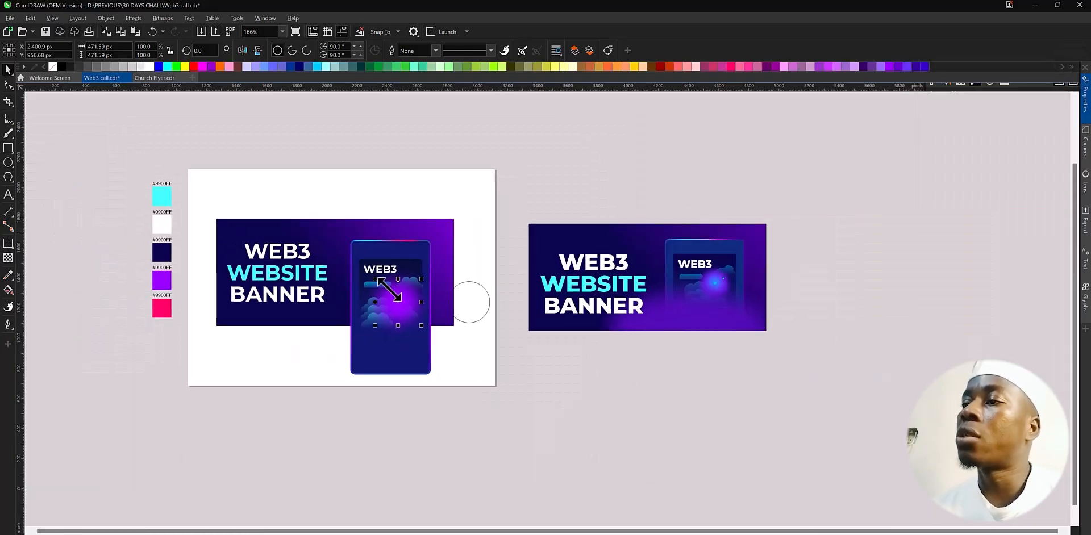
pyautogui.scroll(2, 404, 302)
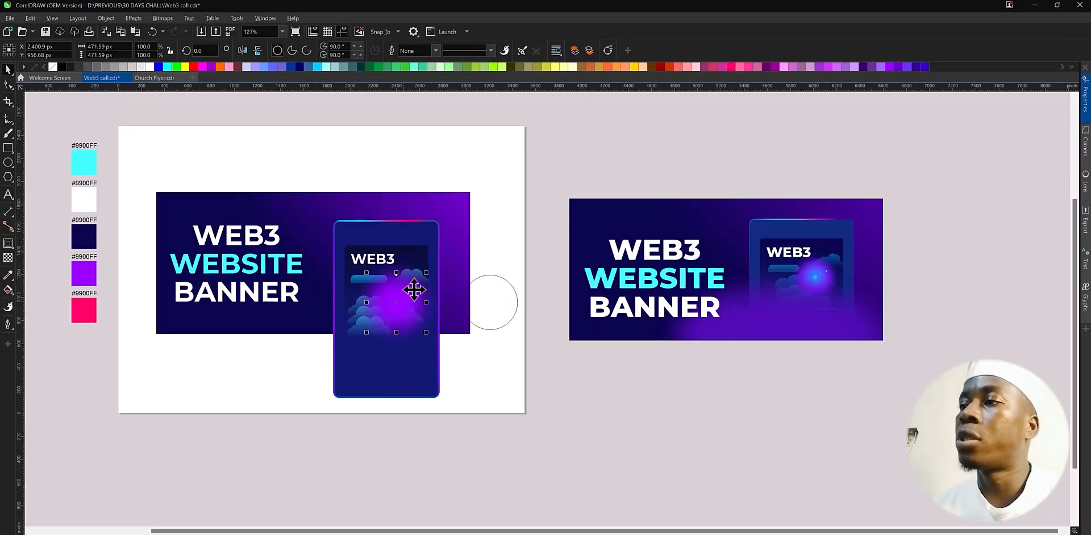
pyautogui.moveTo(408, 298); pyautogui.dragTo(502, 305)
pyautogui.rightClick(502, 305)
pyautogui.click(562, 383)
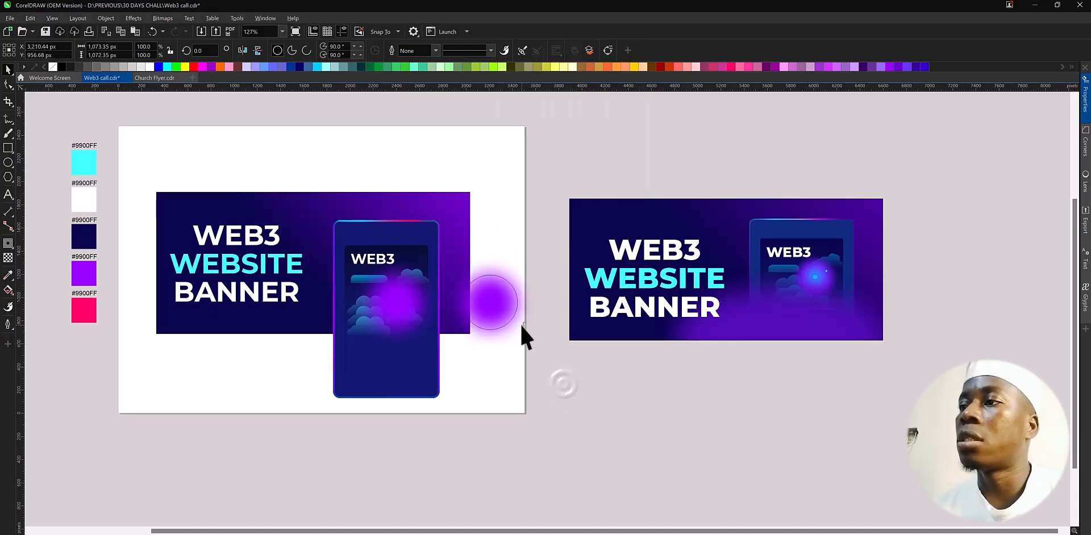
pyautogui.click(520, 325)
pyautogui.moveTo(487, 297); pyautogui.dragTo(547, 306)
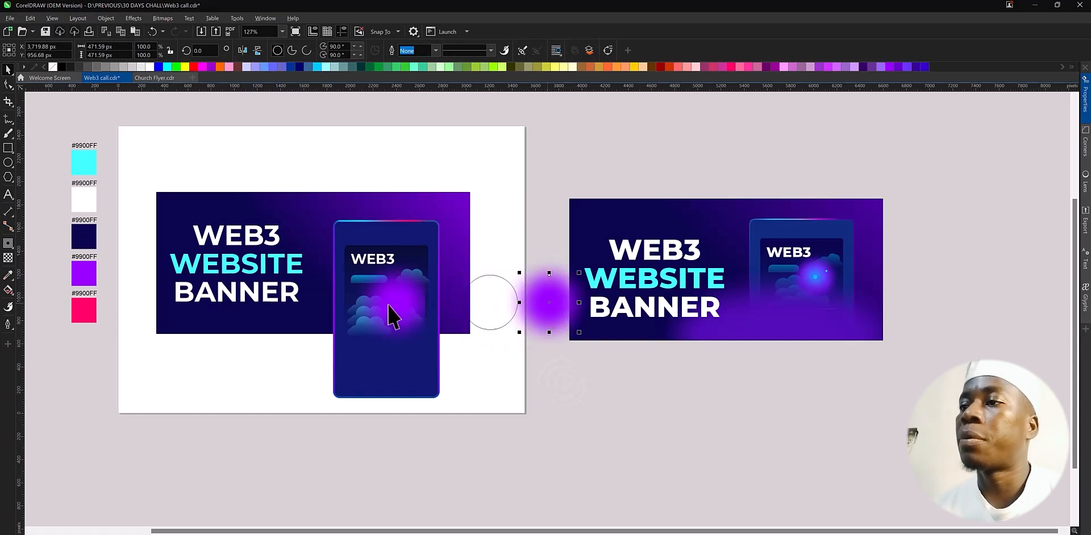
pyautogui.press('c')
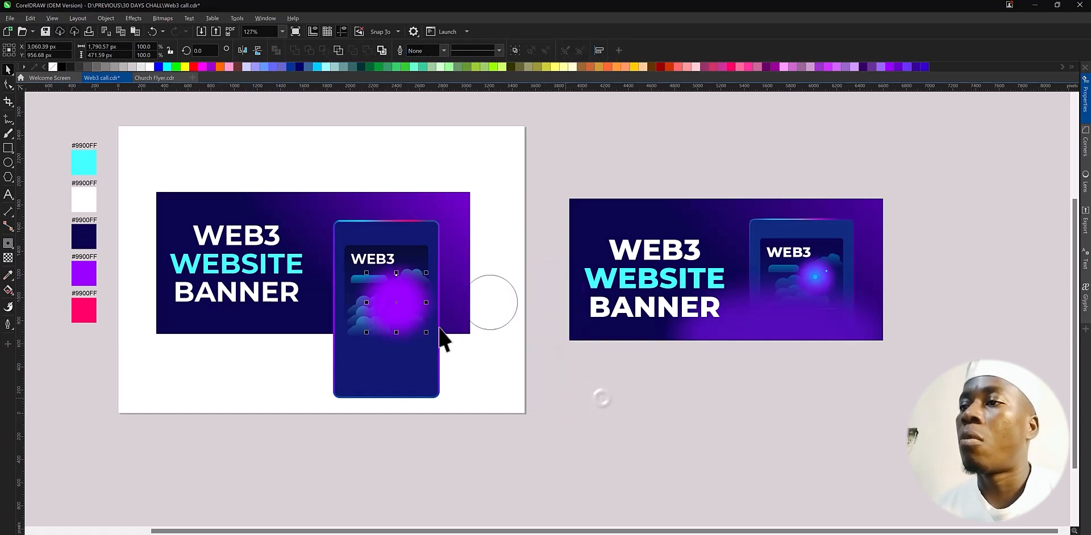
pyautogui.moveTo(426, 273); pyautogui.dragTo(418, 281)
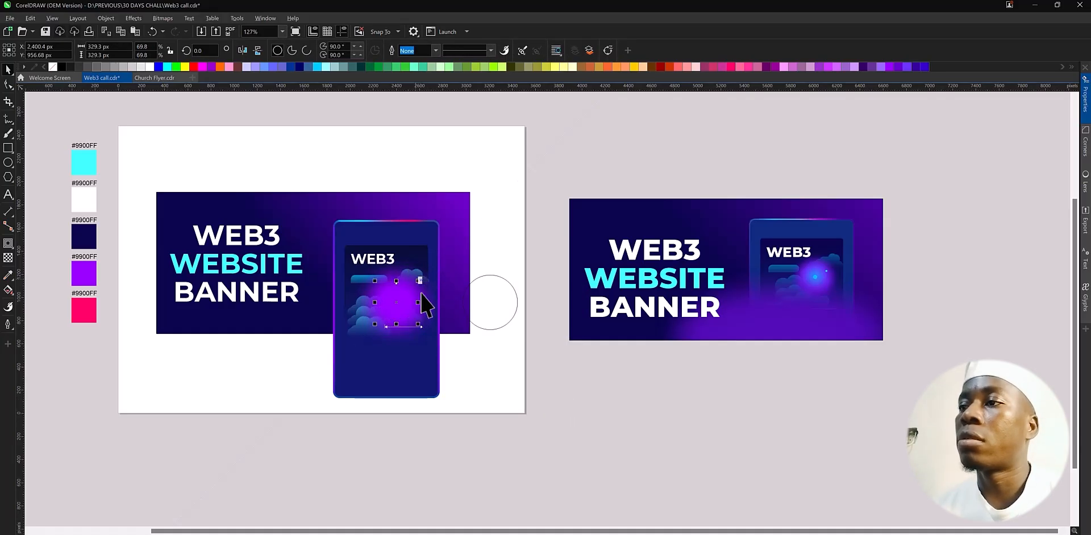
# Copy the cyan swatch's fill to the smaller blurred circle and scale it to about 237 px across
pyautogui.hotkey('ctrl', 'shift', 'a')
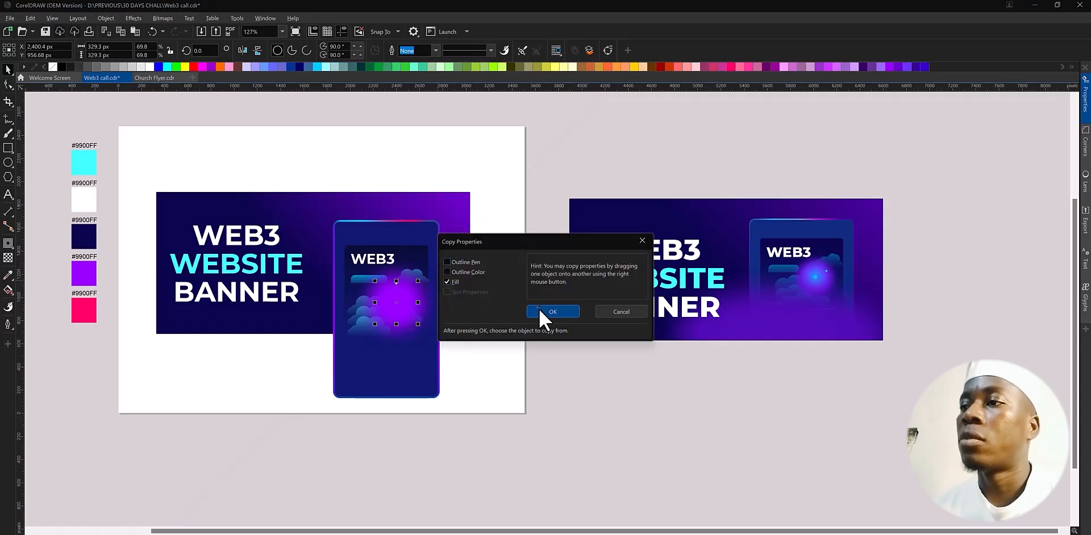
pyautogui.click(539, 312)
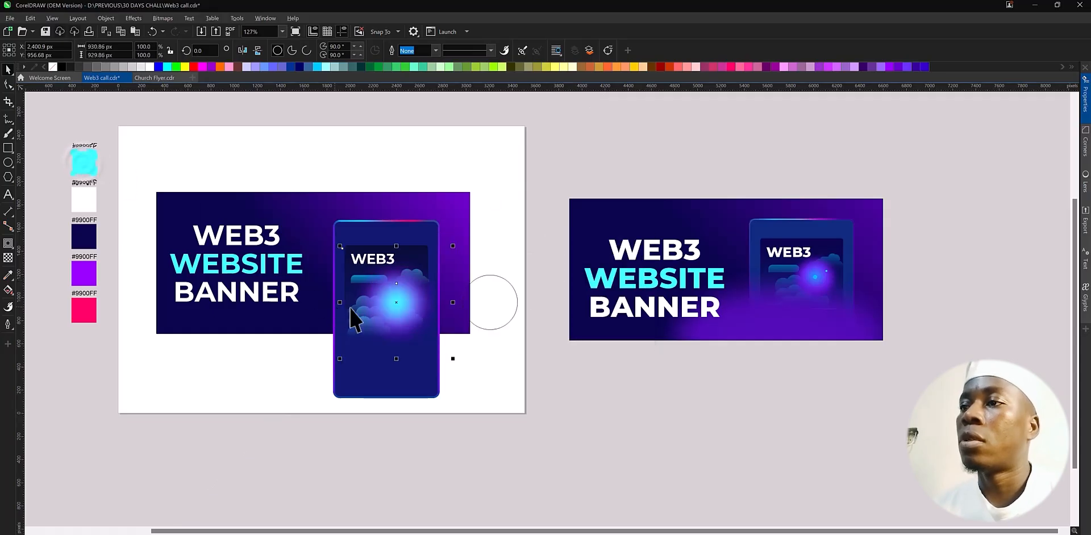
pyautogui.moveTo(452, 356); pyautogui.dragTo(413, 322)
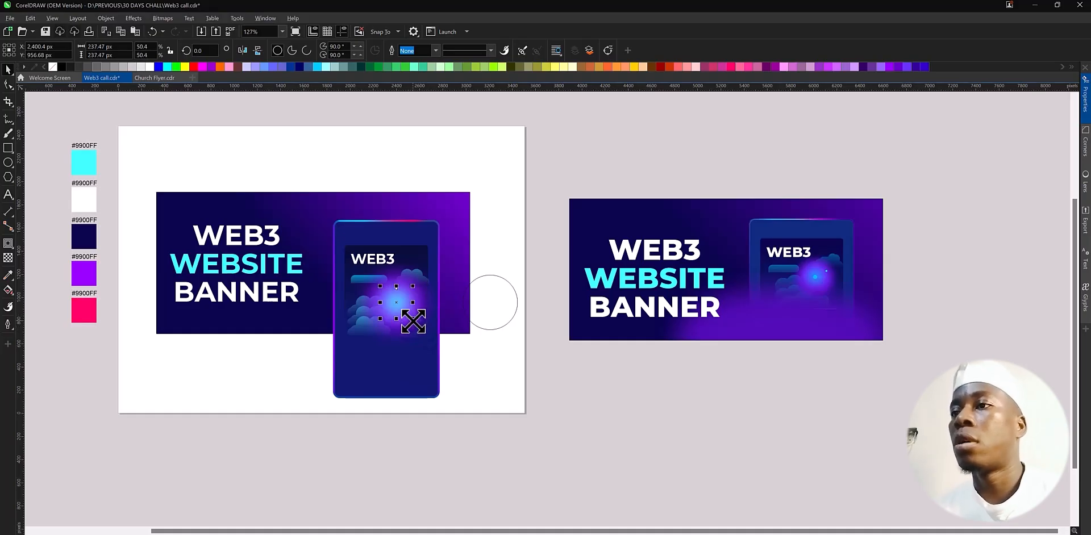
# Create a copy of the unfilled circle beside the card scaled to about 61 px and give it the cyan swatch's fill without an outline
pyautogui.scroll(2, 396, 302)
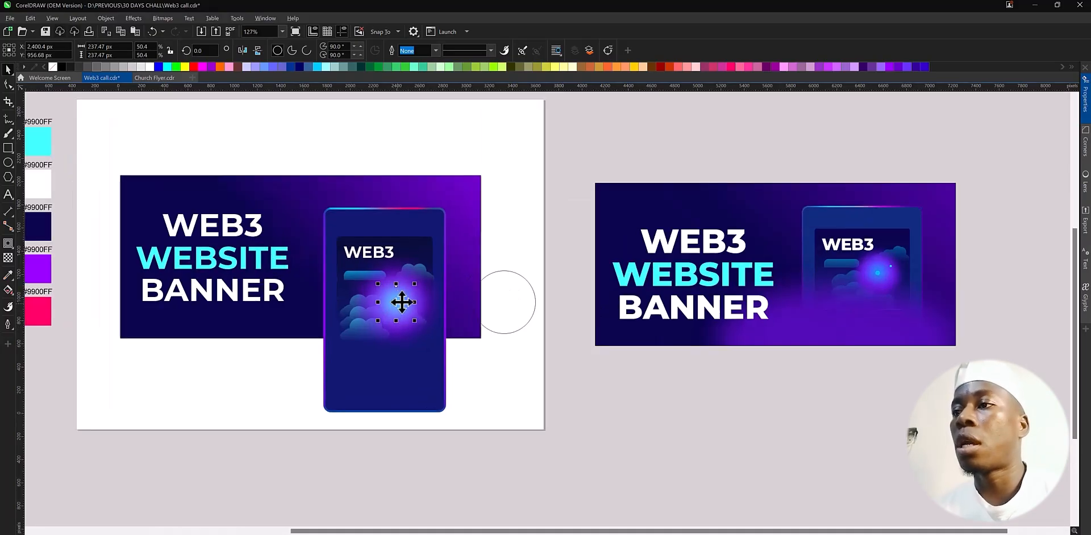
pyautogui.click(534, 300)
pyautogui.moveTo(557, 265); pyautogui.dragTo(527, 287)
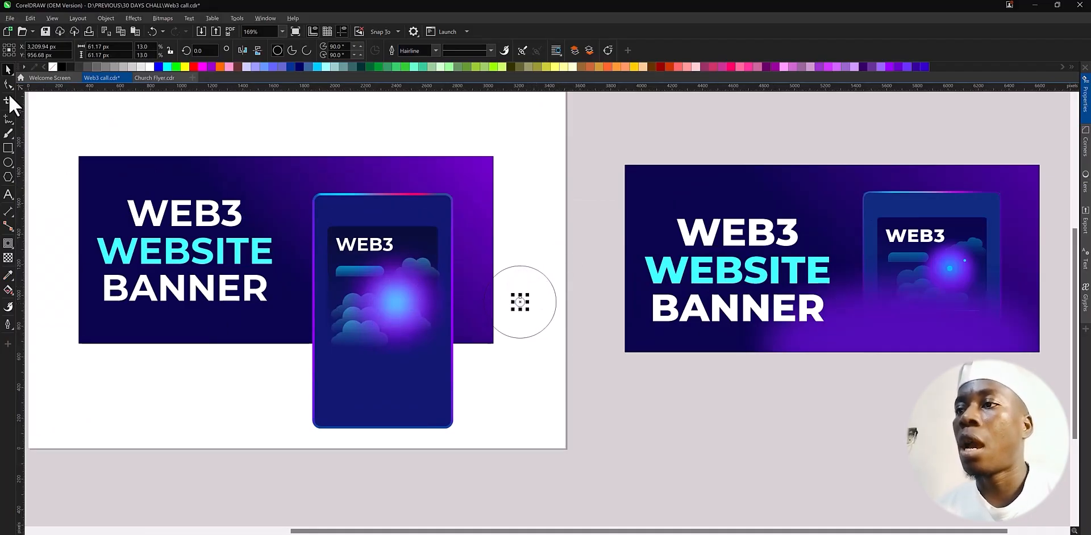
pyautogui.scroll(-2, 515, 327)
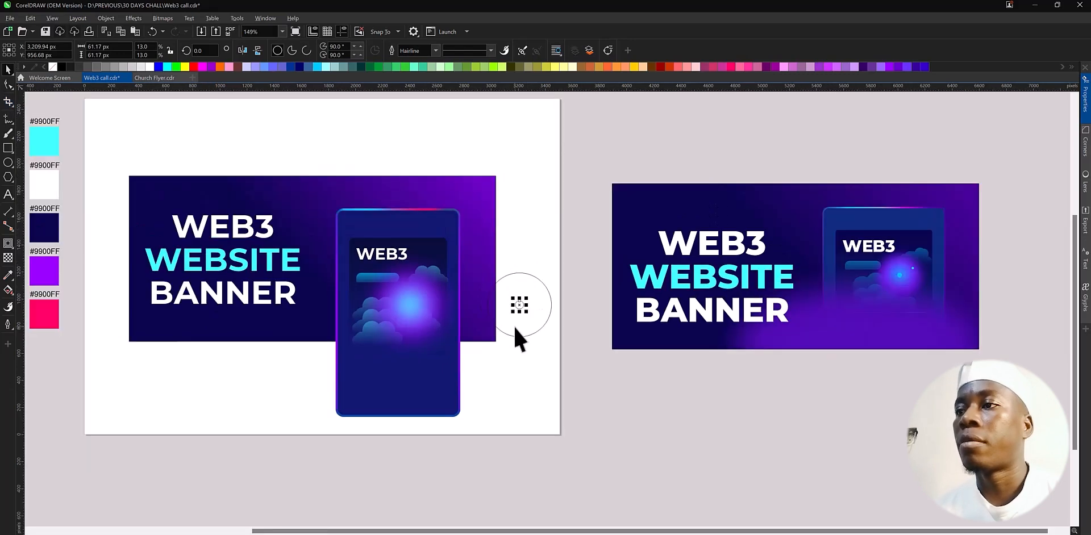
pyautogui.hotkey('ctrl', 'shift', 'a')
pyautogui.click(550, 313)
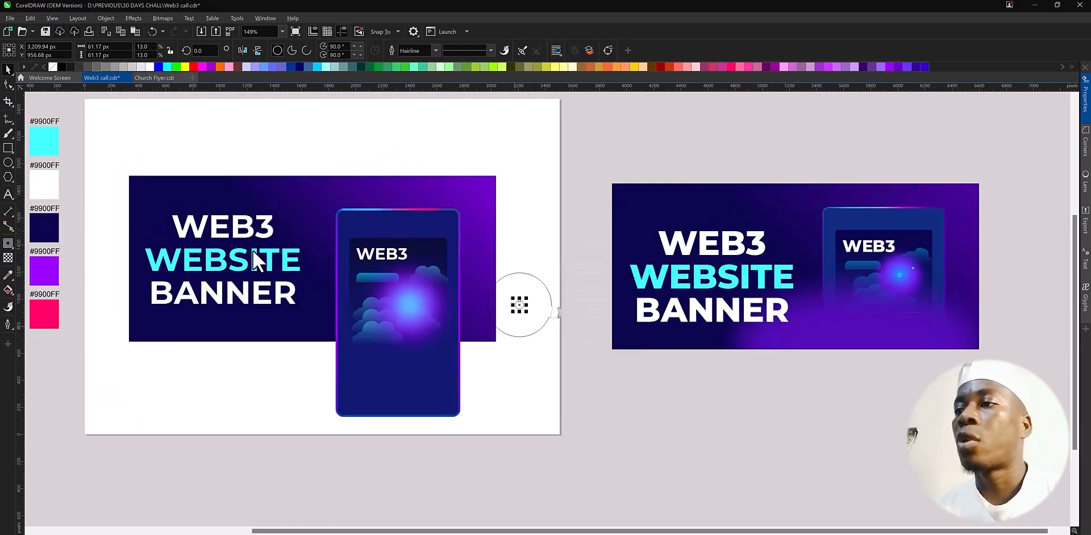
pyautogui.click(42, 148)
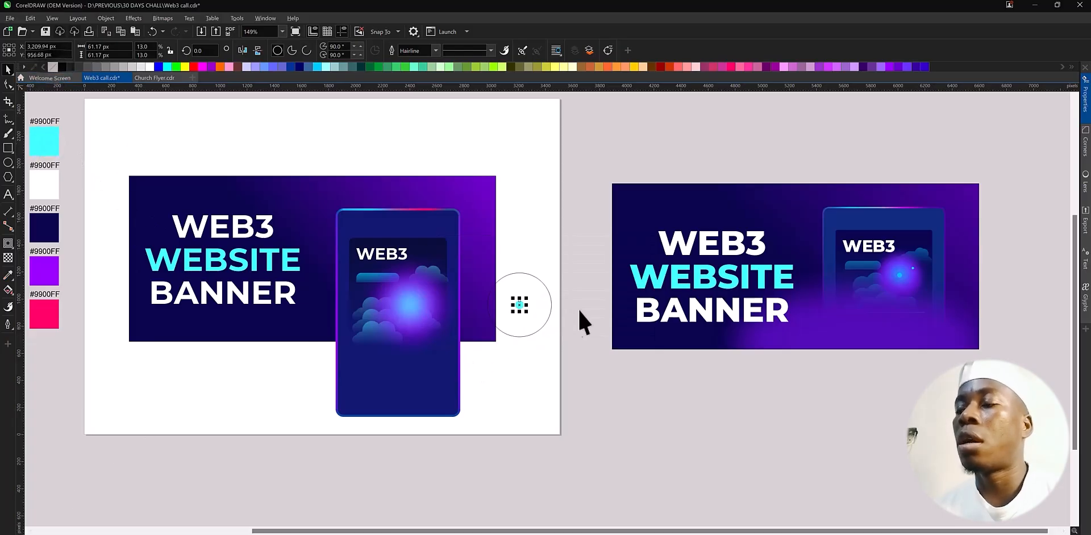
# Align the small cyan circle to the centre of the blurred glow on the card
pyautogui.click(420, 301)
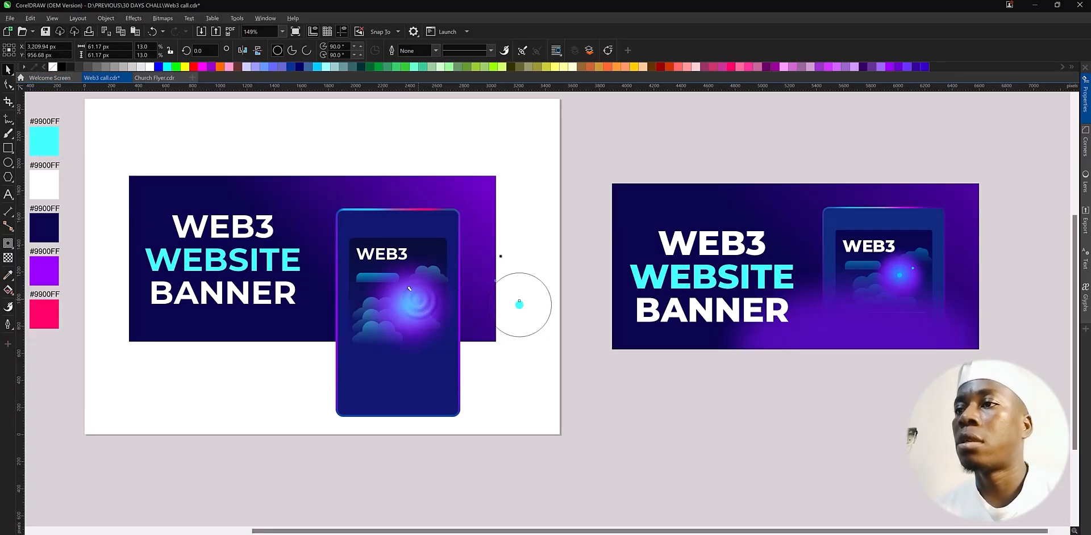
pyautogui.press('F10')
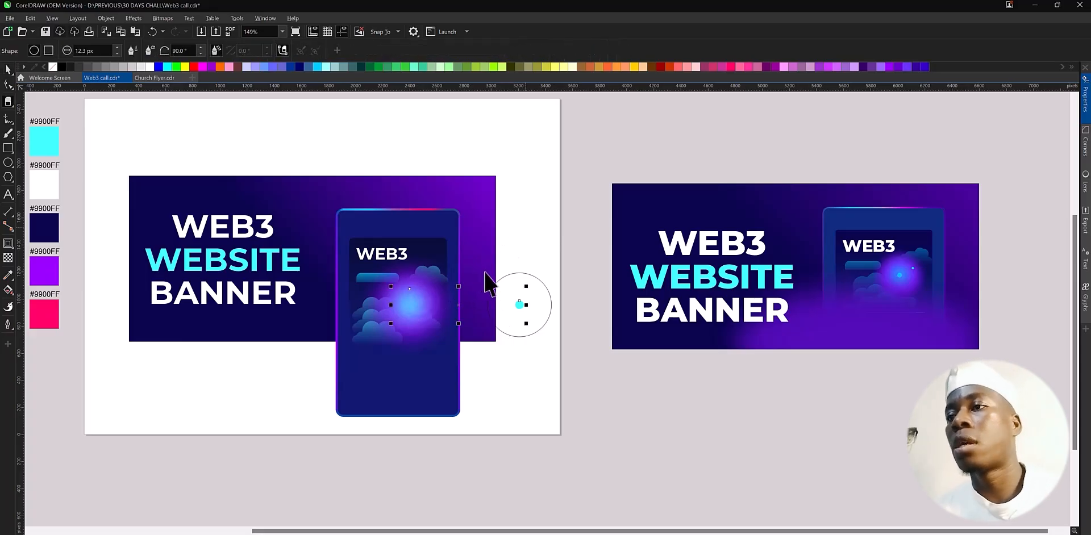
pyautogui.press('space')
pyautogui.click(522, 240)
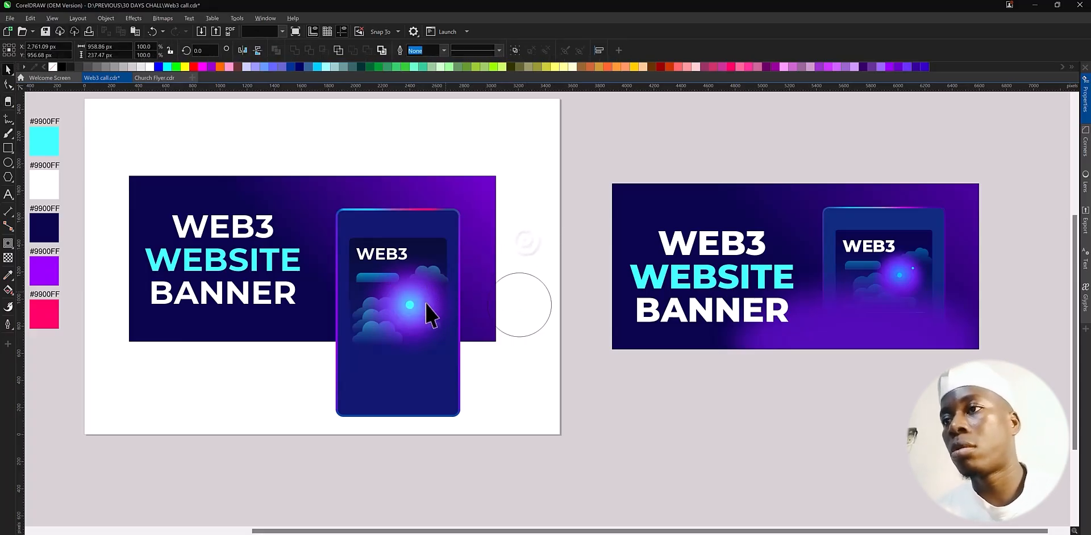
# Scale the small cyan circle inside the glow down to about 30 px across
pyautogui.click(409, 311)
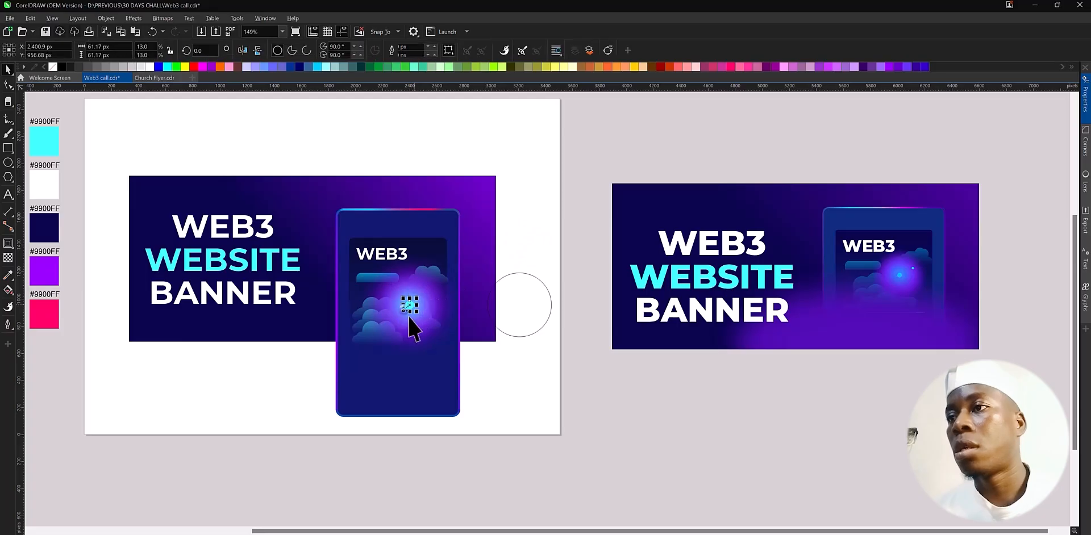
pyautogui.hotkey('ctrl', 'z')
pyautogui.click(411, 306)
pyautogui.click(415, 302)
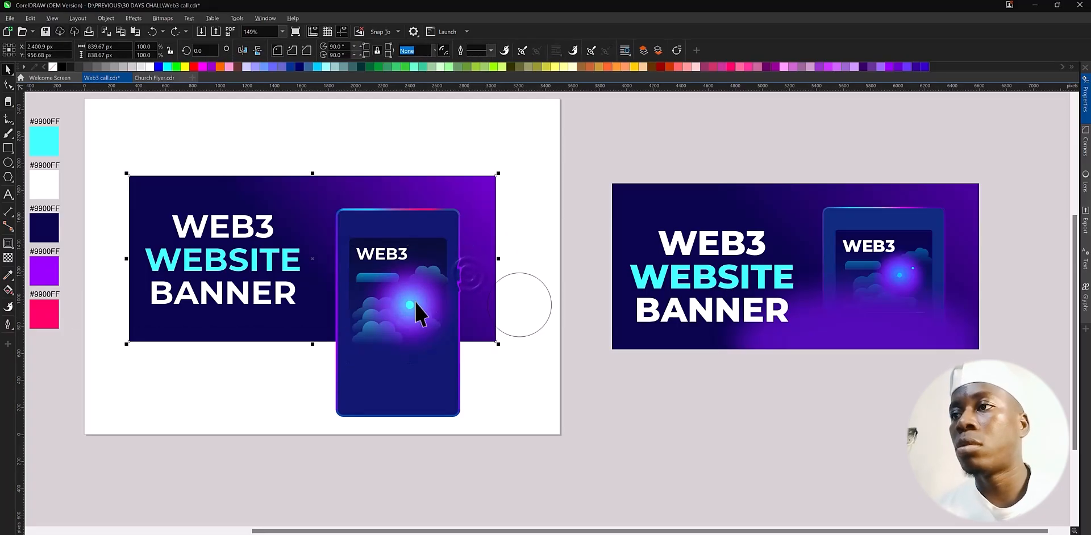
pyautogui.click(409, 305)
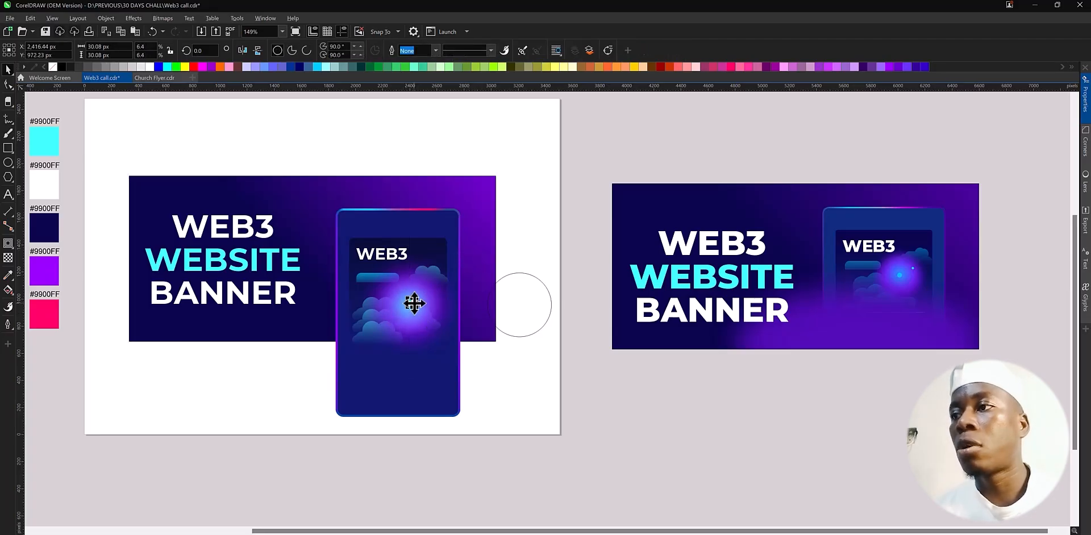
# Add a tiny dot-sized copy of the cyan circle diagonally above the orb's centre and delete the unfilled circle beside the card
pyautogui.moveTo(418, 295); pyautogui.dragTo(425, 294)
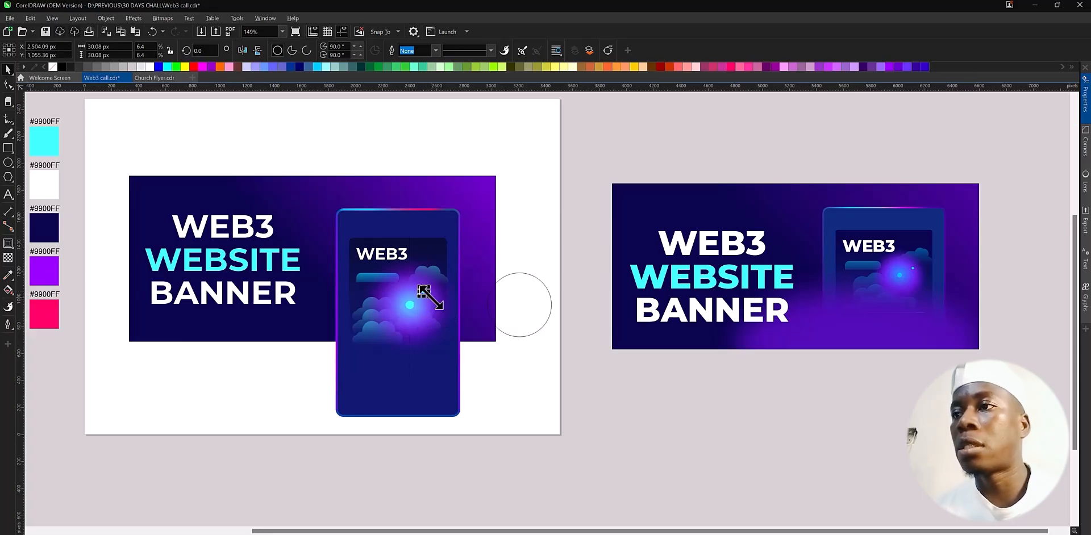
pyautogui.moveTo(429, 299); pyautogui.dragTo(429, 299)
pyautogui.press('Escape')
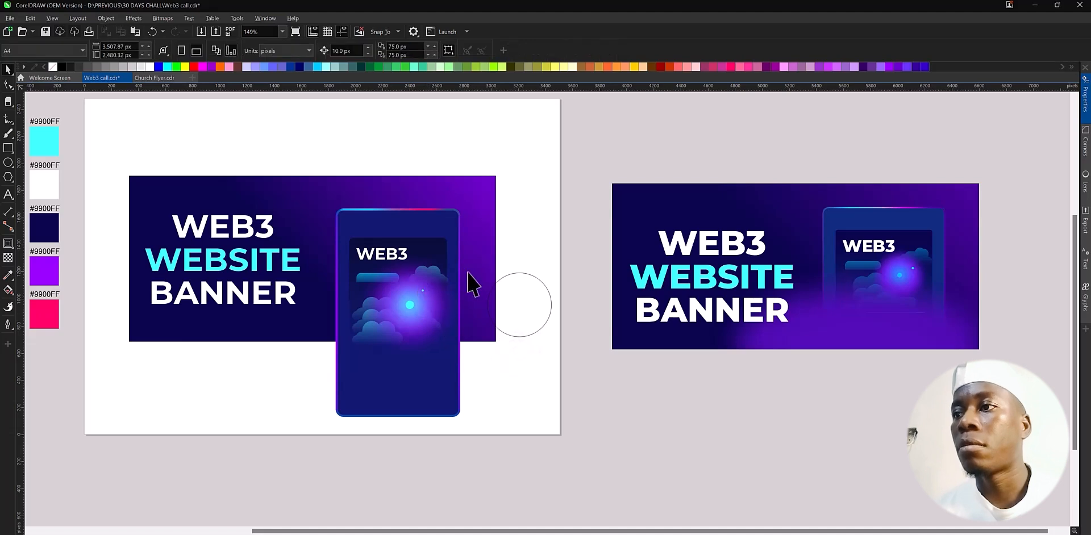
pyautogui.click(533, 330)
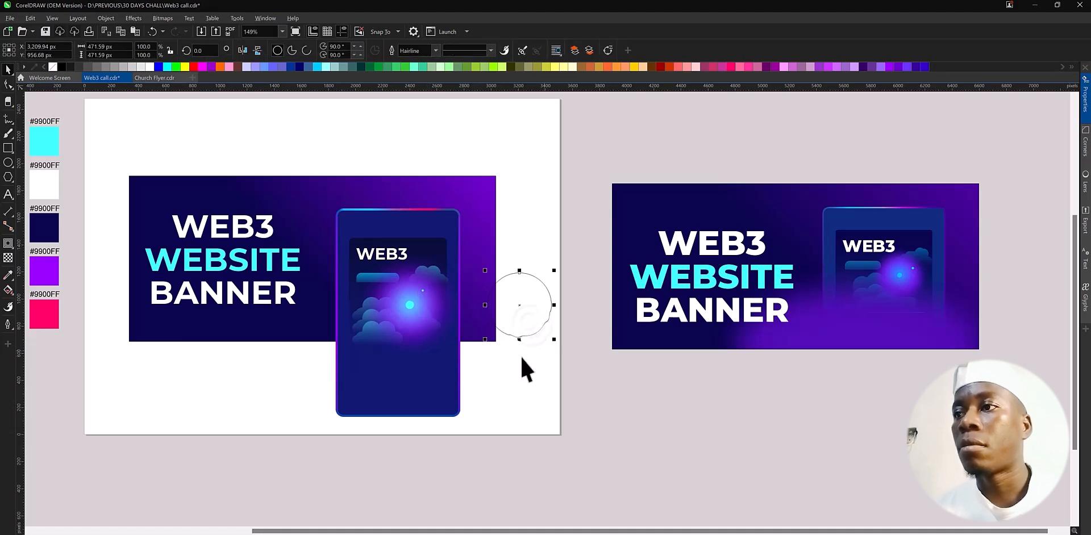
pyautogui.press('Escape')
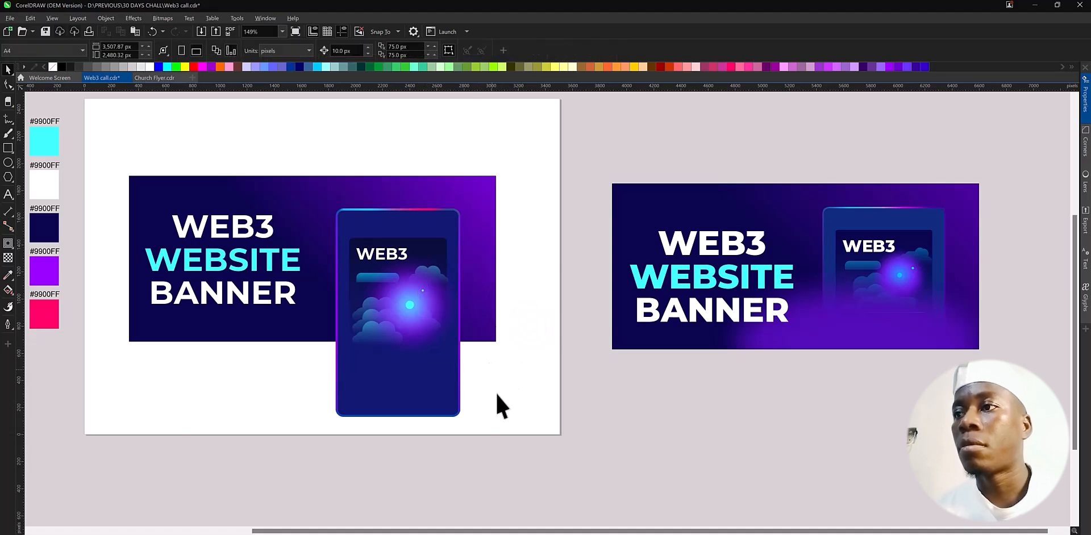
# PowerClip the complete card with its text, clouds and orb inside the banner's background rectangle
pyautogui.click(442, 297)
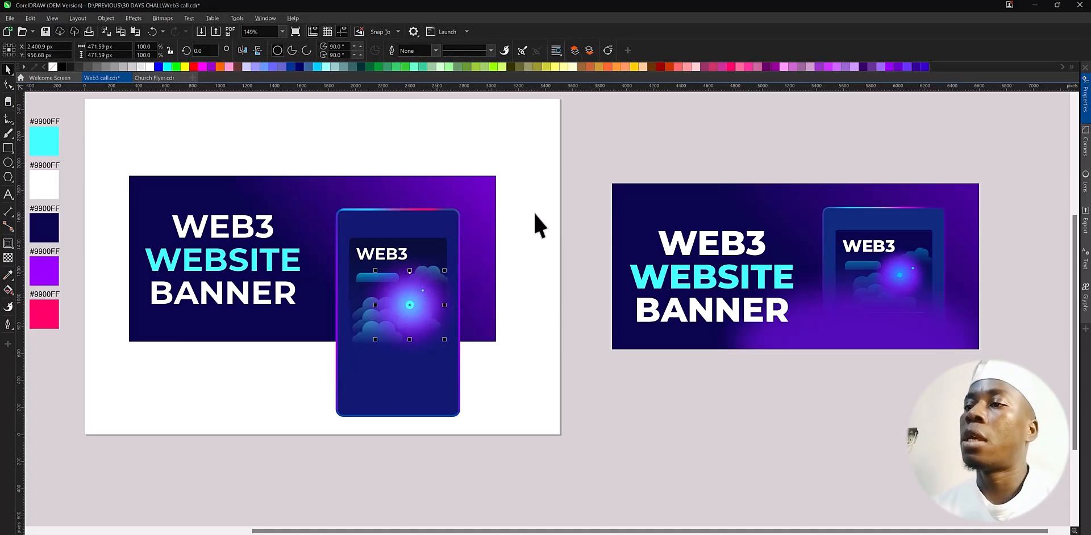
pyautogui.moveTo(542, 174); pyautogui.dragTo(307, 436)
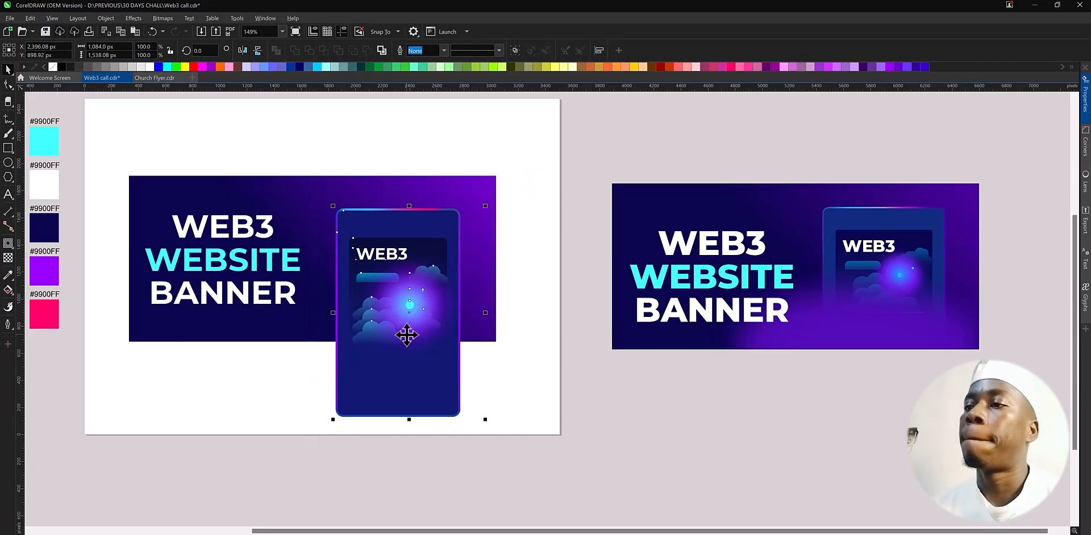
pyautogui.rightClick(412, 313)
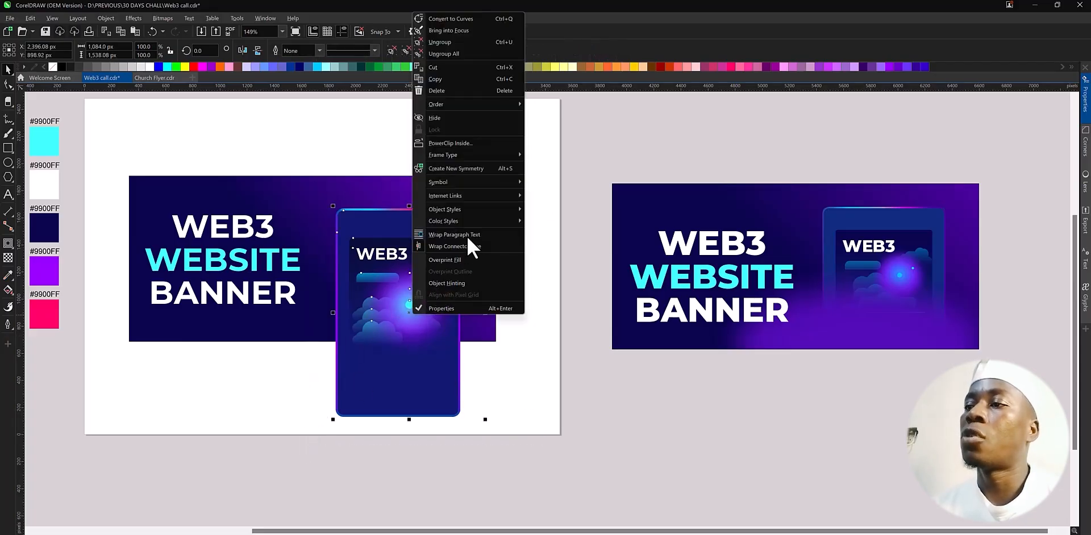
pyautogui.click(458, 142)
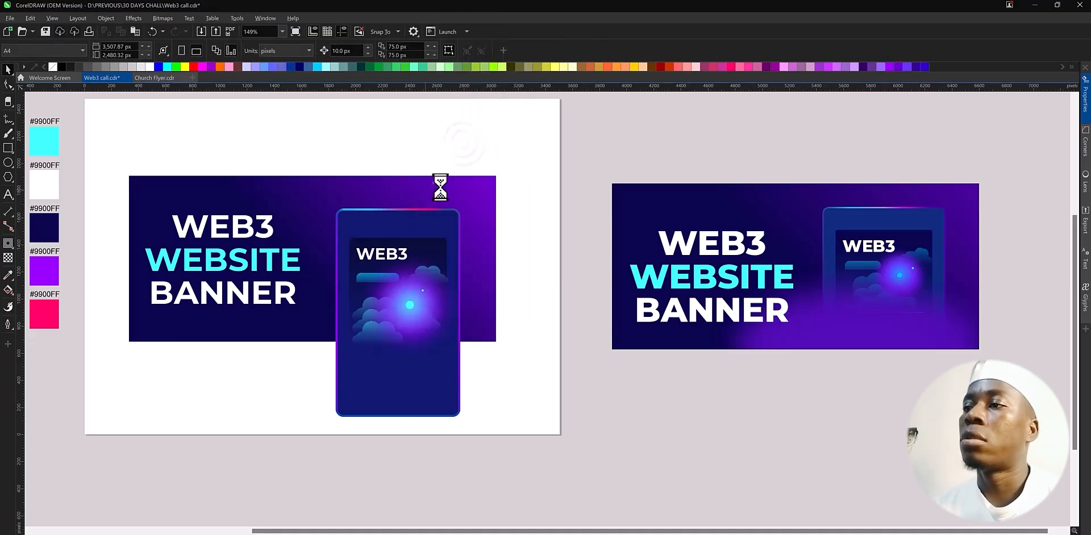
pyautogui.click(440, 185)
pyautogui.click(540, 281)
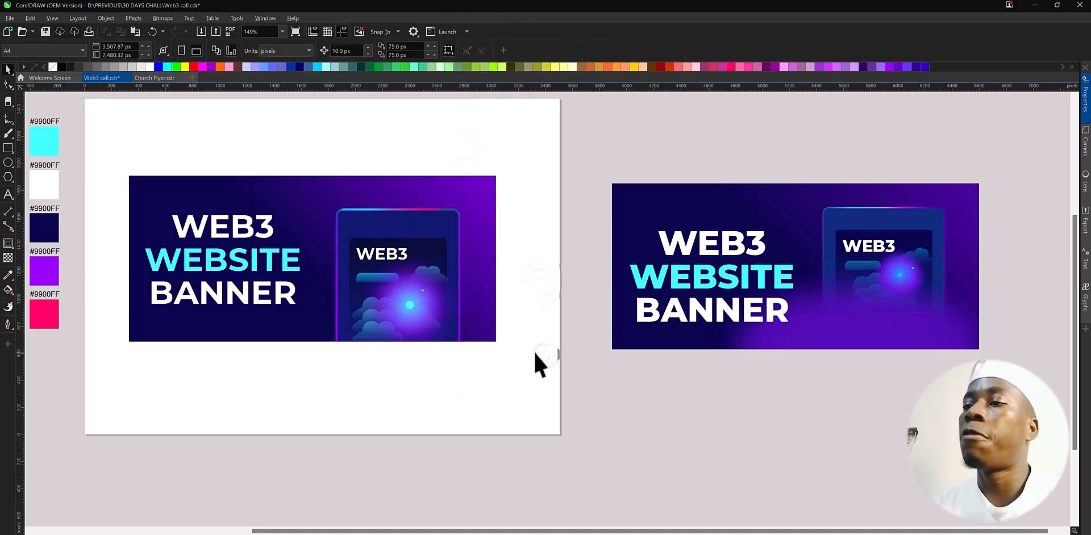
# Copy the orb's purple glow to the banner's lower edge, enlarge it to about 1,337 × 1,247 px and duplicate it along that edge
pyautogui.click(432, 315)
pyautogui.moveTo(410, 307); pyautogui.dragTo(316, 356)
pyautogui.moveTo(391, 354)
pyautogui.mouseDown()
pyautogui.moveTo(431, 370)
pyautogui.moveTo(410, 355)
pyautogui.mouseUp()
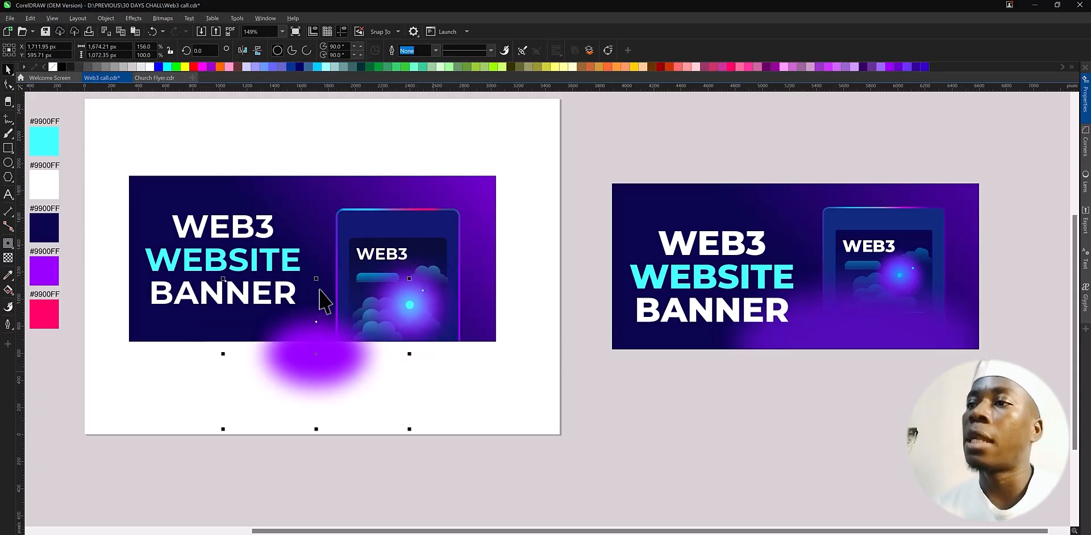
pyautogui.moveTo(317, 279); pyautogui.dragTo(312, 248)
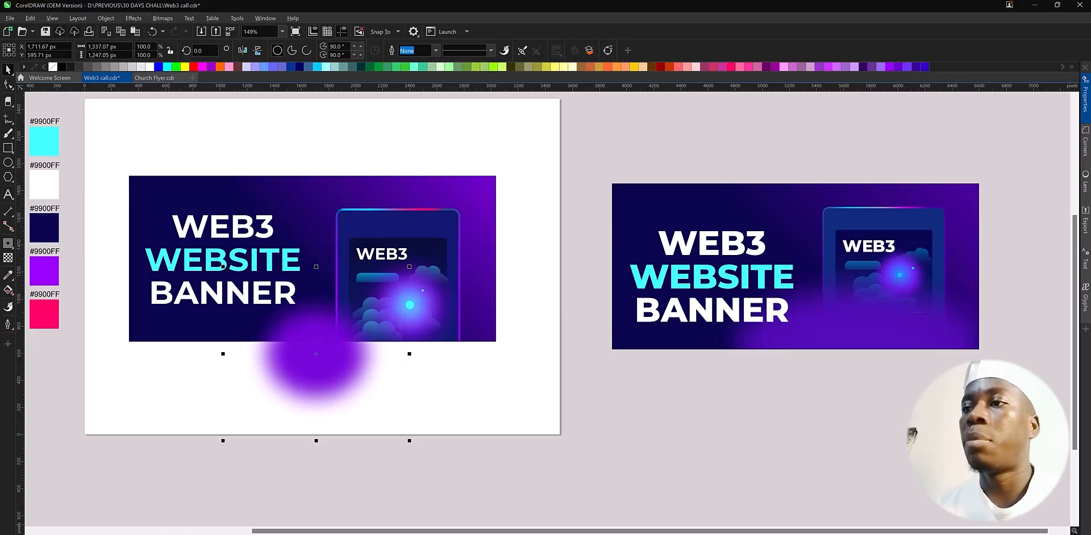
pyautogui.moveTo(302, 353)
pyautogui.mouseDown()
pyautogui.moveTo(288, 350)
pyautogui.moveTo(337, 327)
pyautogui.moveTo(370, 368)
pyautogui.moveTo(339, 346)
pyautogui.moveTo(424, 360)
pyautogui.moveTo(448, 346)
pyautogui.mouseUp()
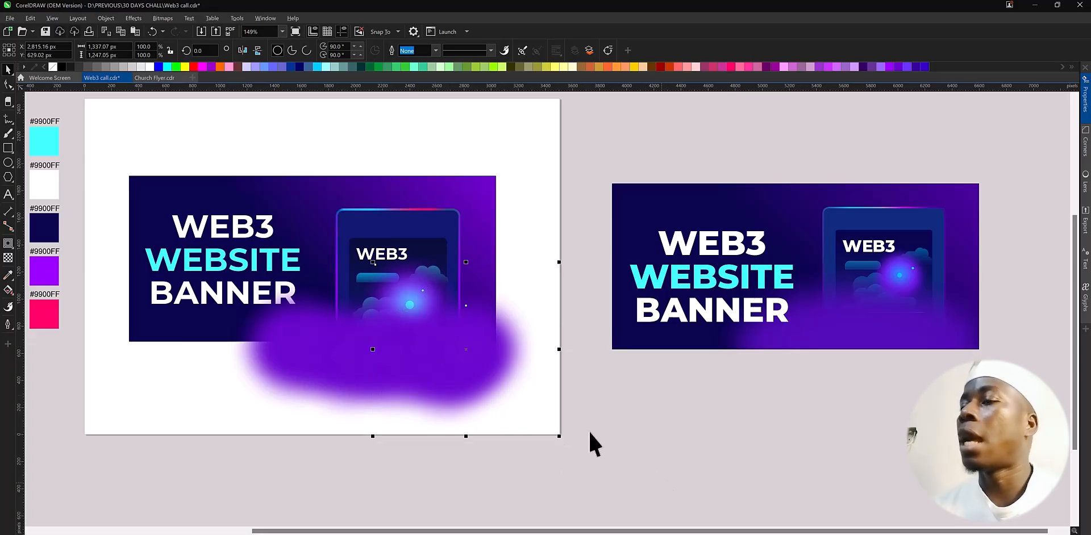
# Try to PowerClip the overlapping purple glow circles inside the banner background and undo the clipping
pyautogui.moveTo(356, 396); pyautogui.dragTo(213, 276)
pyautogui.rightClick(433, 353)
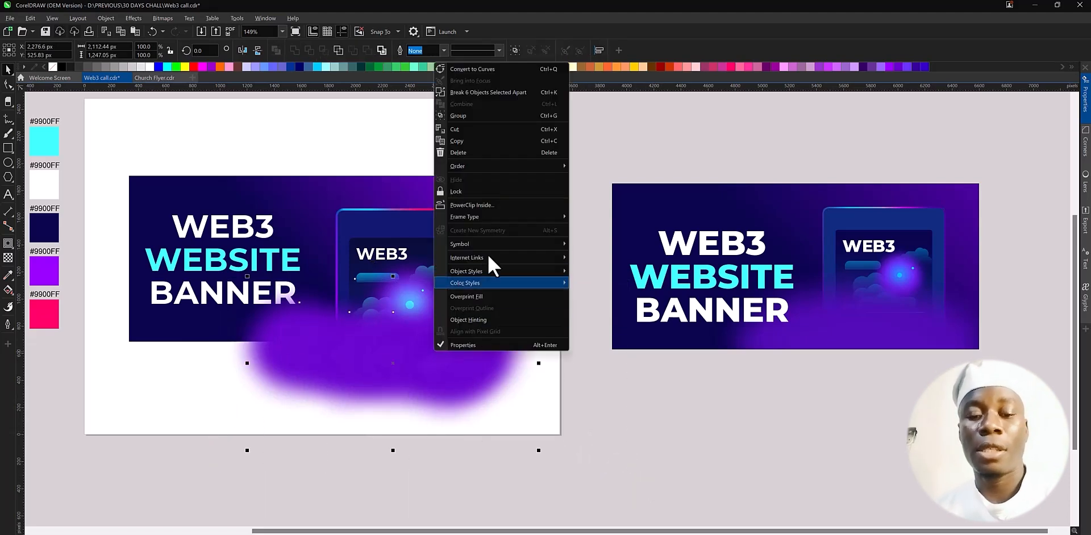
pyautogui.click(358, 189)
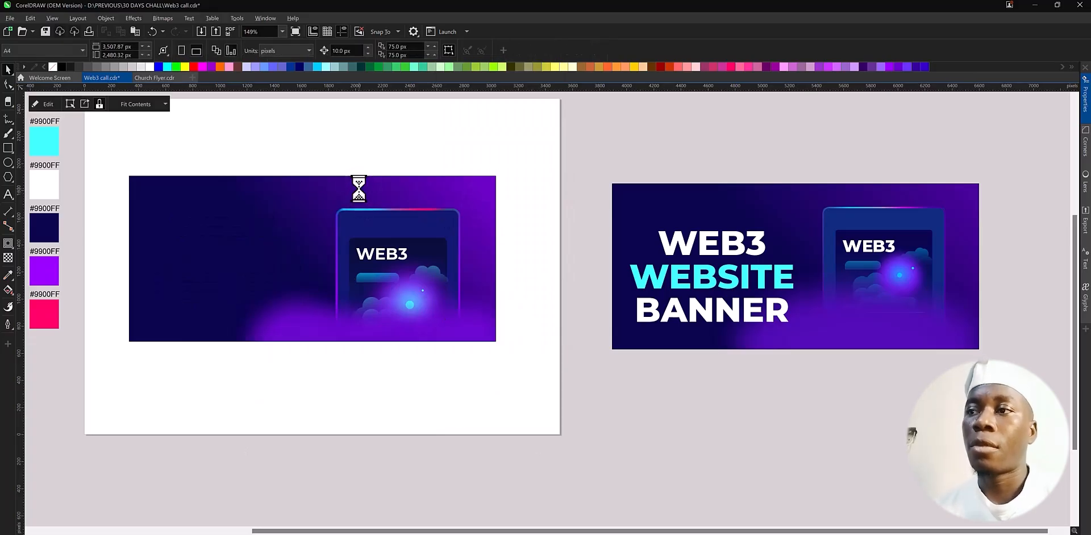
pyautogui.hotkey('ctrl', 'z')
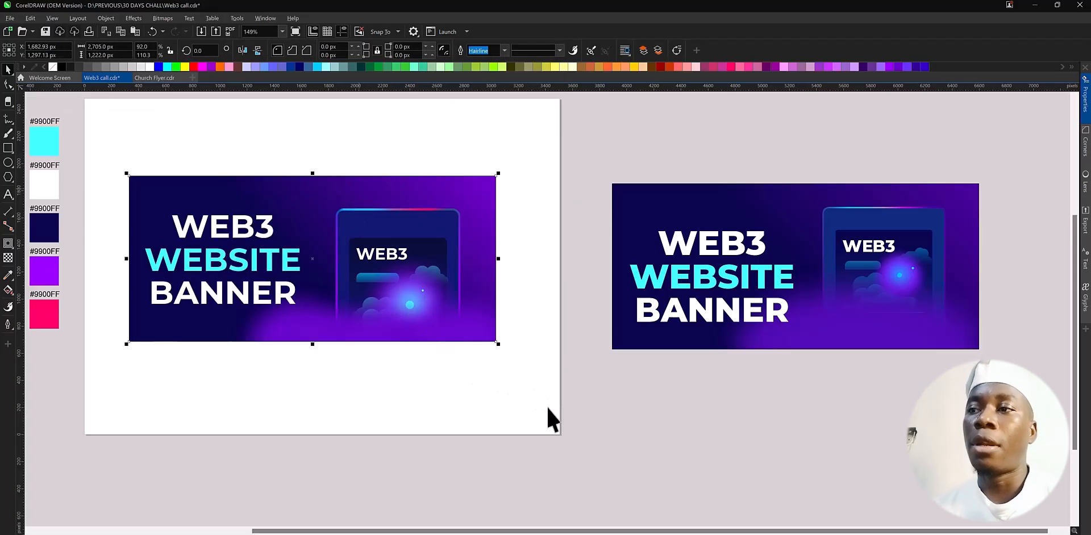
pyautogui.press('Escape')
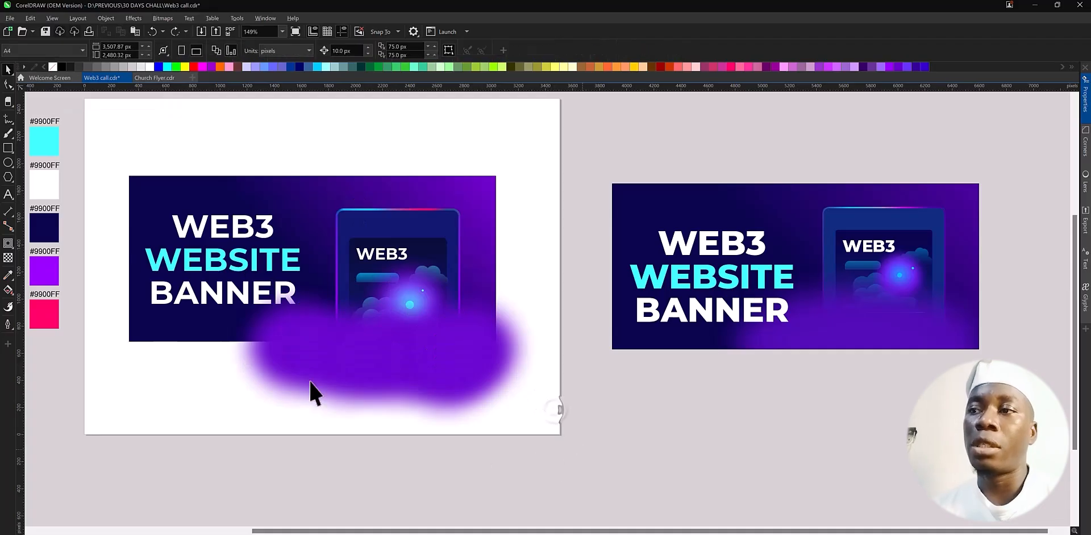
# Add one more purple glow circle to the row and scale the whole glow group to about 2,420 × 1,231 px
pyautogui.click(348, 360)
pyautogui.moveTo(364, 359); pyautogui.dragTo(335, 368)
pyautogui.moveTo(664, 456); pyautogui.dragTo(173, 256)
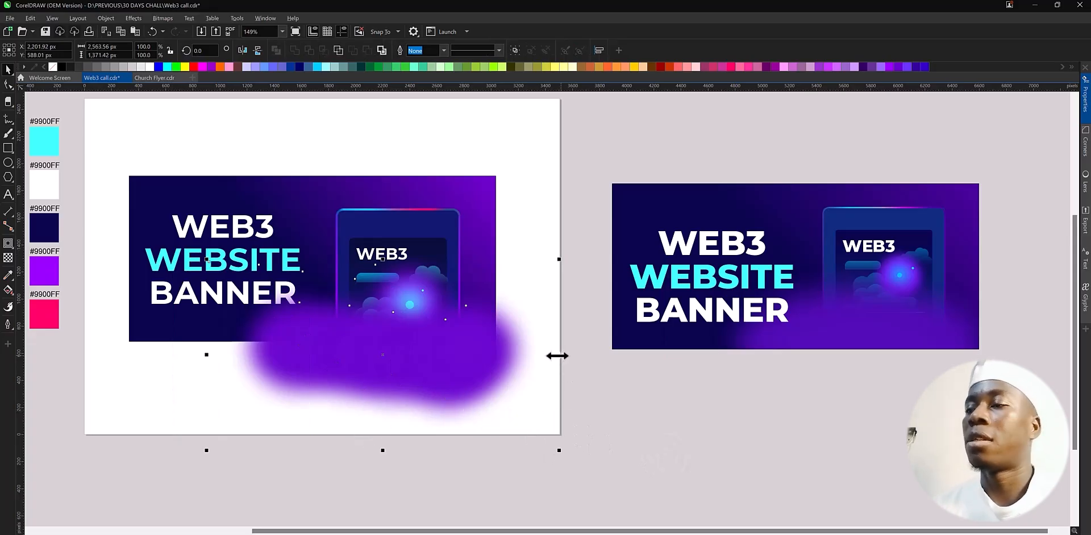
pyautogui.moveTo(560, 355); pyautogui.dragTo(535, 356)
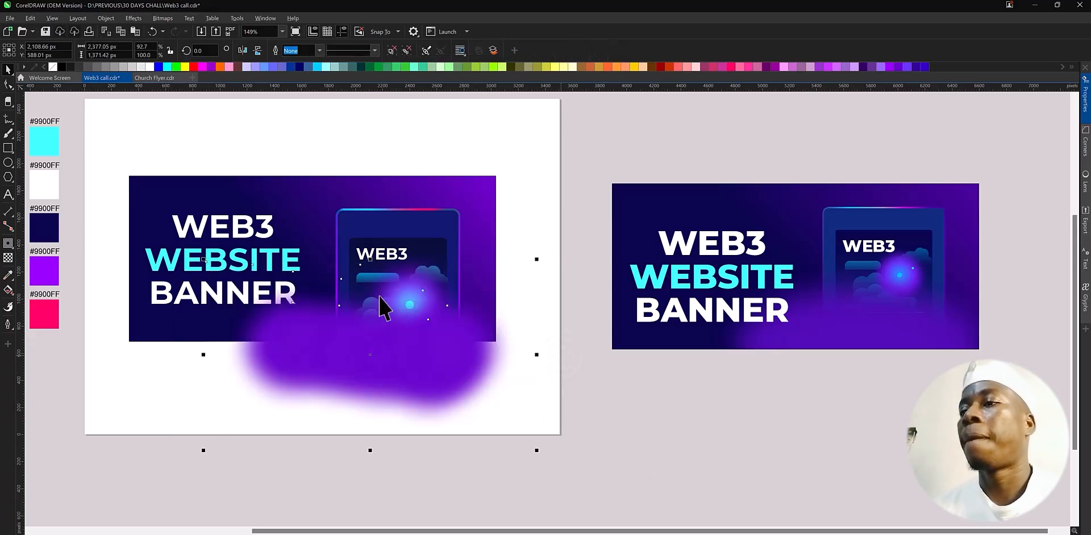
pyautogui.moveTo(369, 259); pyautogui.dragTo(374, 275)
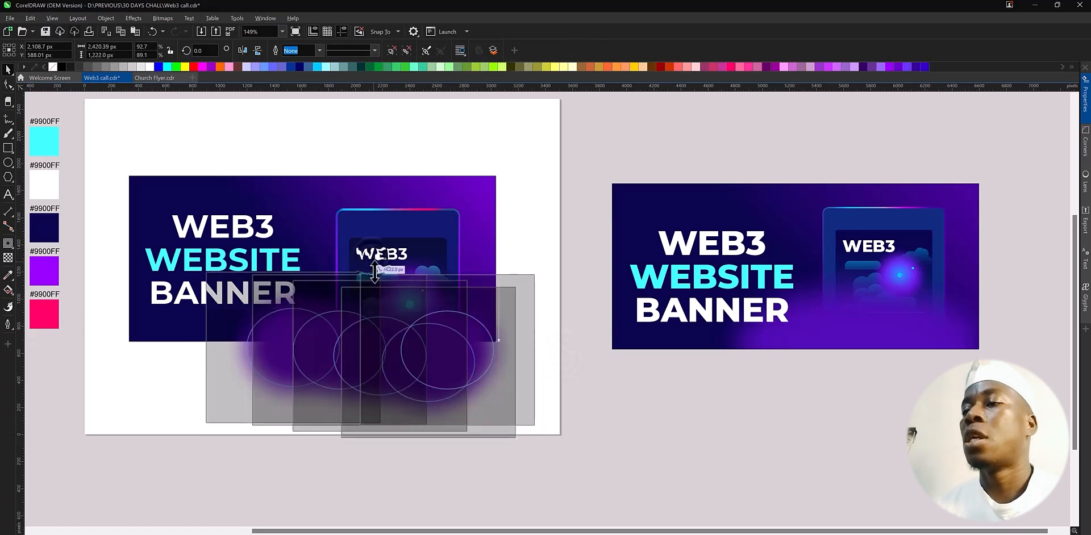
# PowerClip the purple glow group inside the banner's background rectangle
pyautogui.rightClick(418, 352)
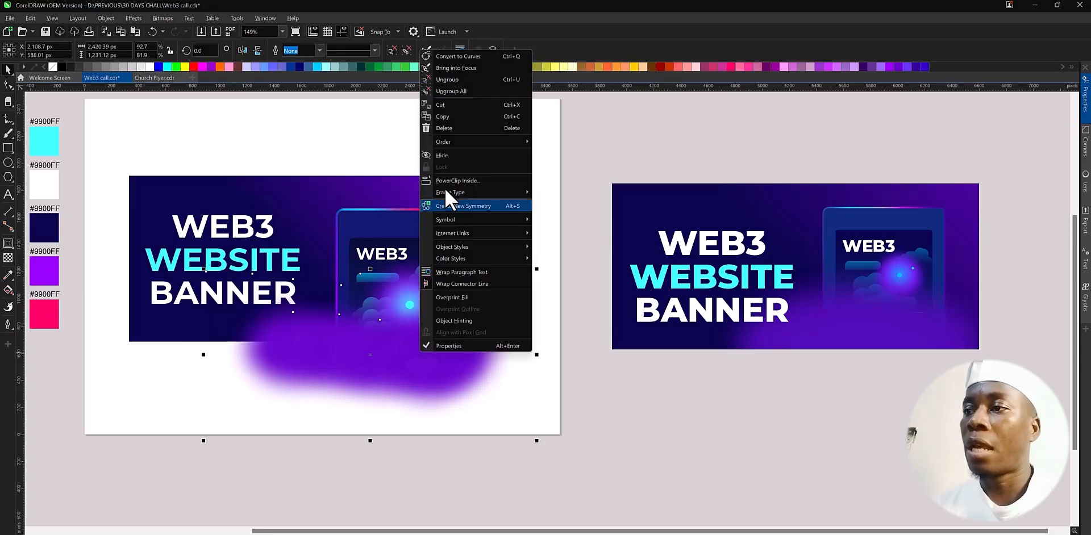
pyautogui.click(460, 177)
pyautogui.click(401, 192)
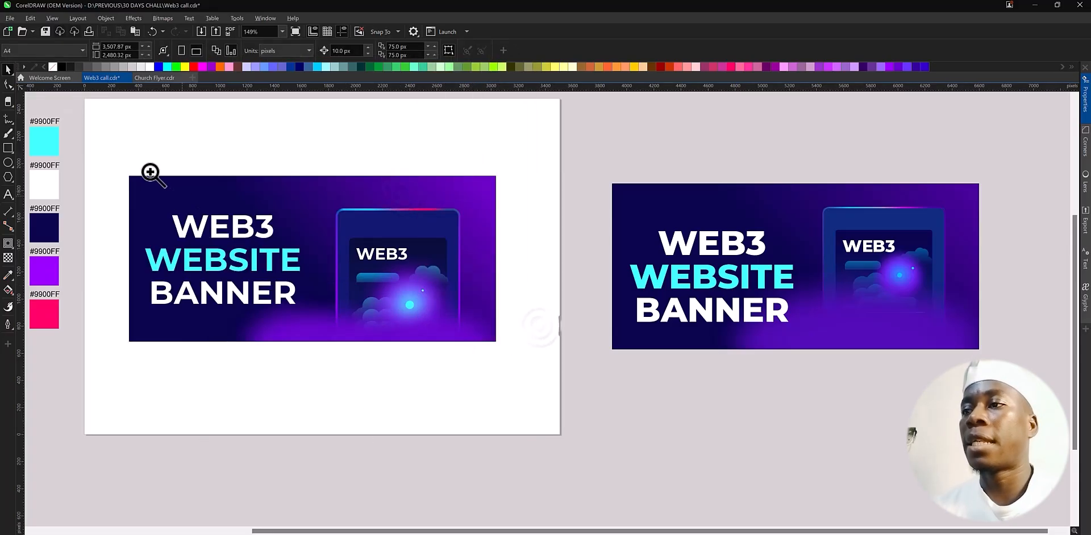
# Inspect the finished banner up close and save the document
pyautogui.press('z')
pyautogui.moveTo(108, 158); pyautogui.dragTo(604, 385)
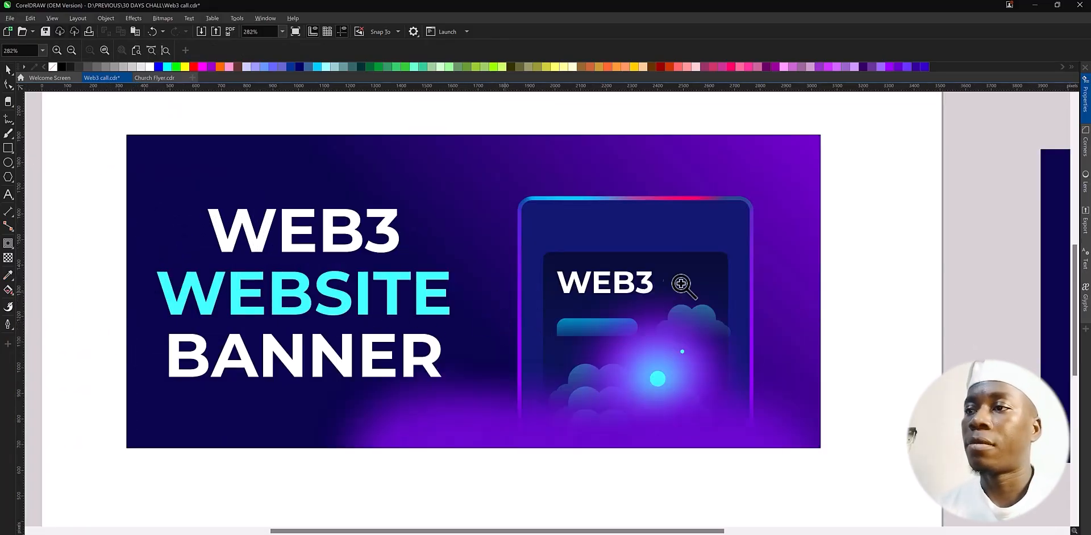
pyautogui.rightClick(474, 280)
pyautogui.press('space')
pyautogui.press('space')
pyautogui.moveTo(118, 170); pyautogui.dragTo(531, 360)
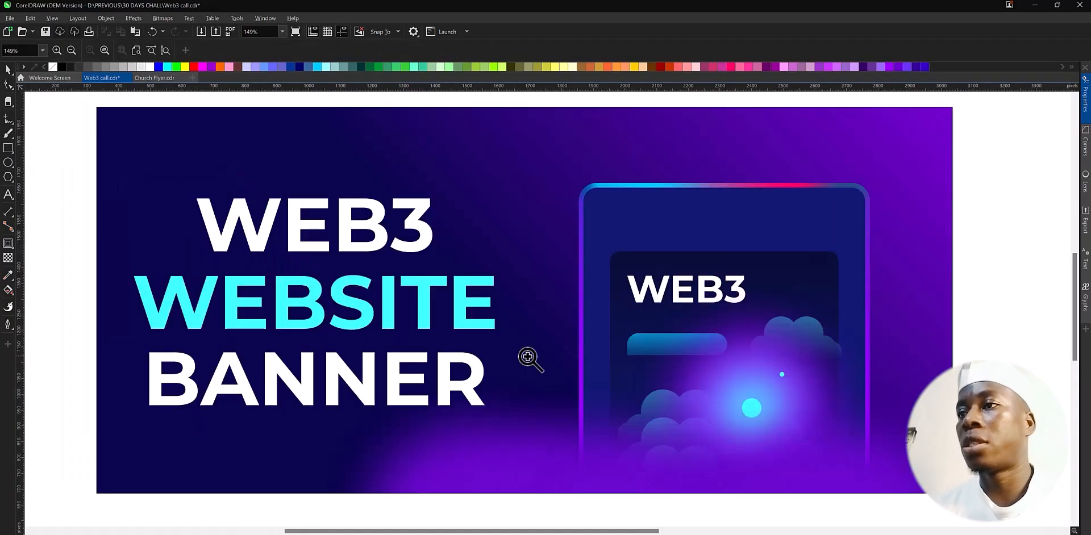
pyautogui.press('space')
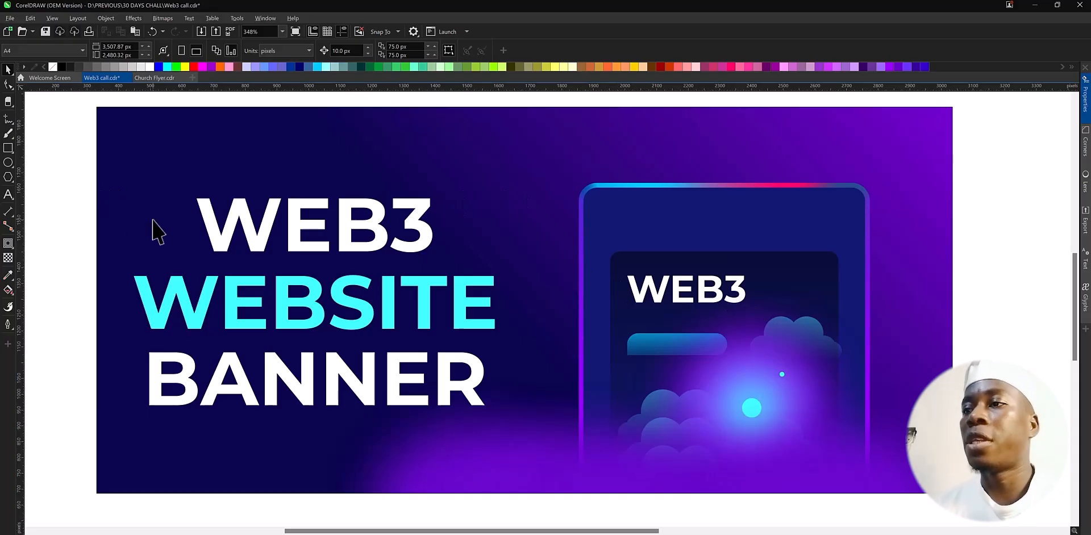
pyautogui.hotkey('ctrl', 's')
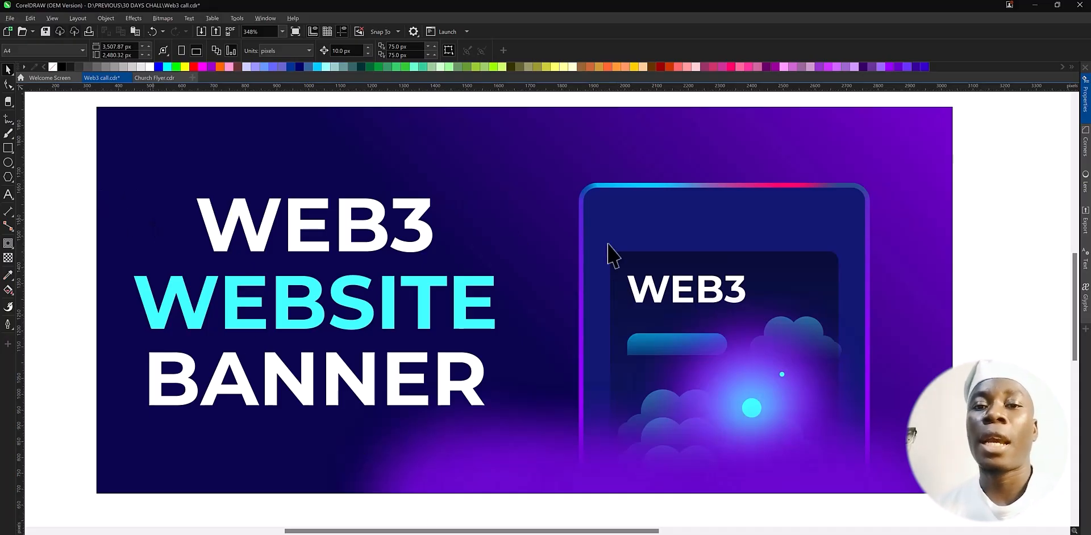